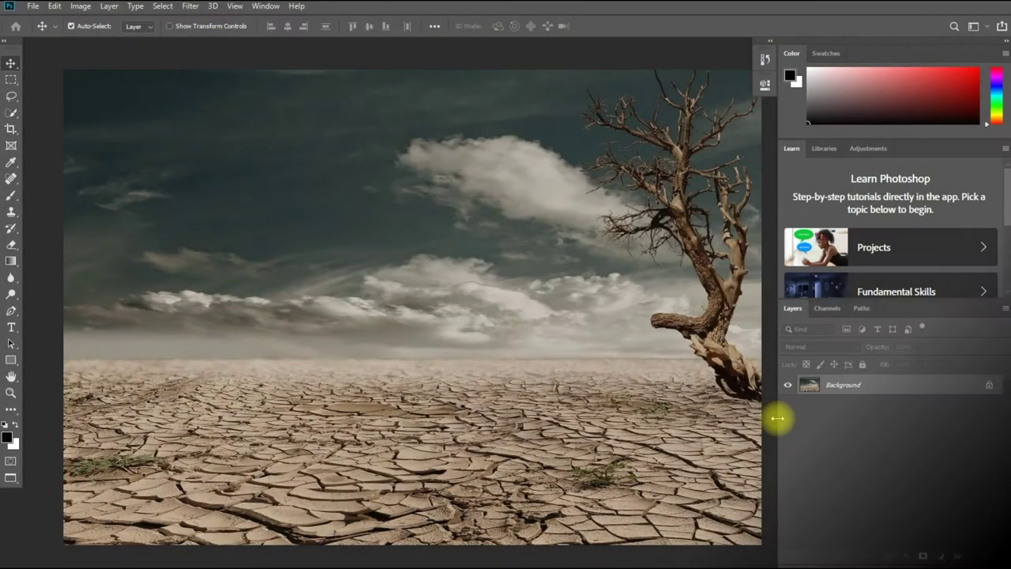
Step: Darken the desert with a Levels adjustment, lowering output white to about 102
{"action": "key", "text": "ctrl+alt+i"}
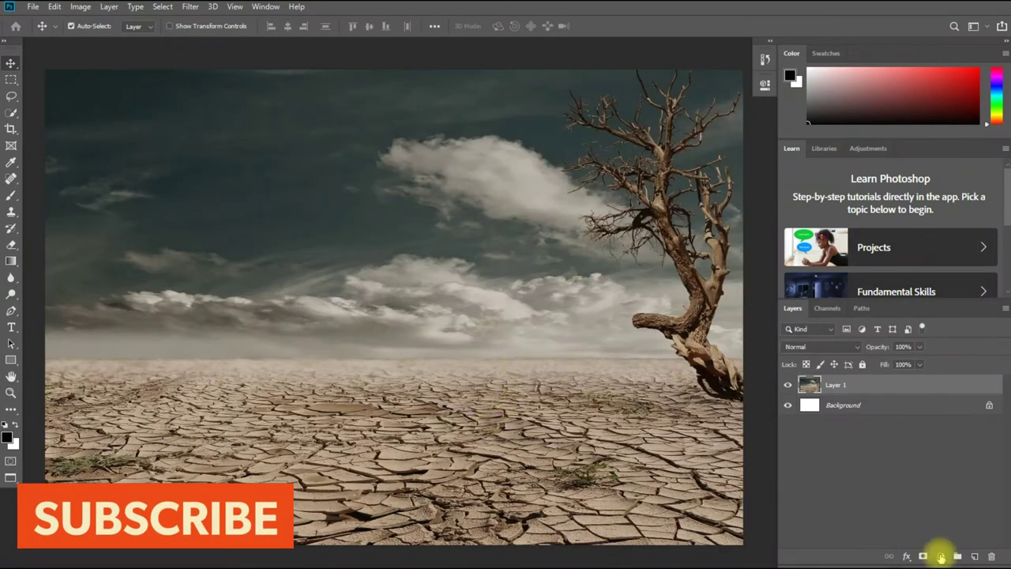
{"action": "left_click", "coordinate": [925, 557]}
{"action": "left_click", "coordinate": [934, 386]}
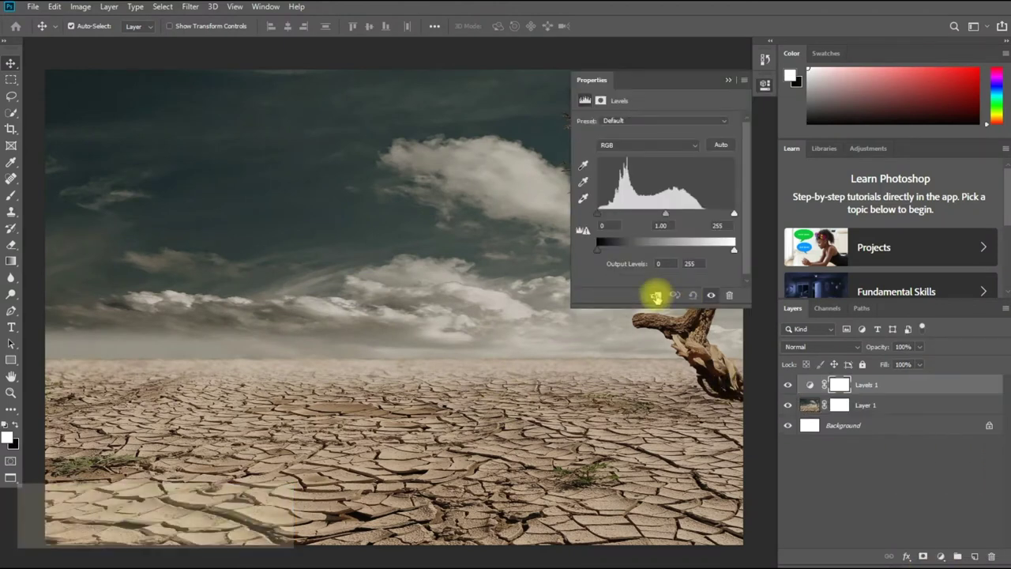
{"action": "left_click_drag", "start_coordinate": [734, 250], "coordinate": [654, 258]}
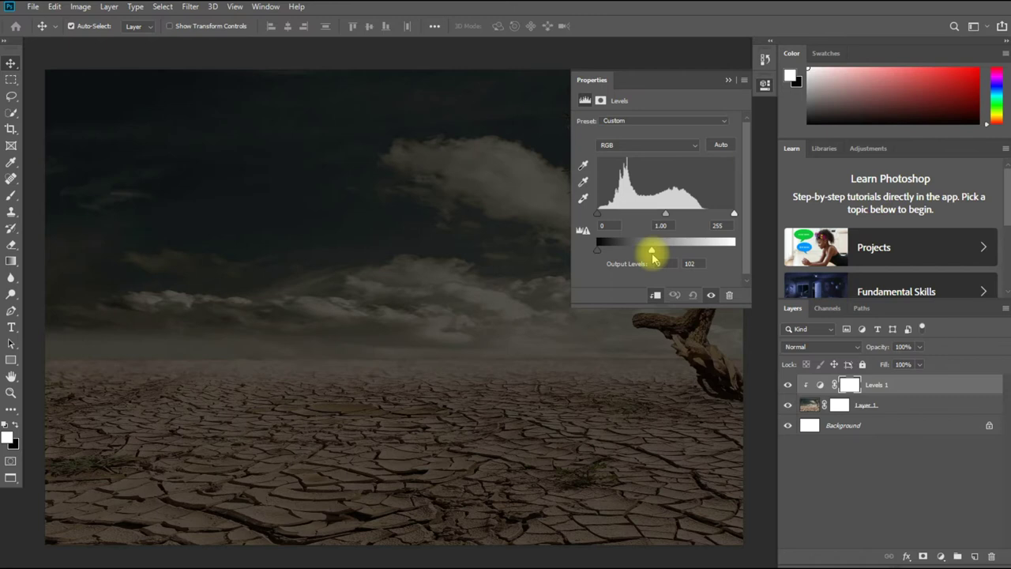
{"action": "left_click", "coordinate": [743, 80]}
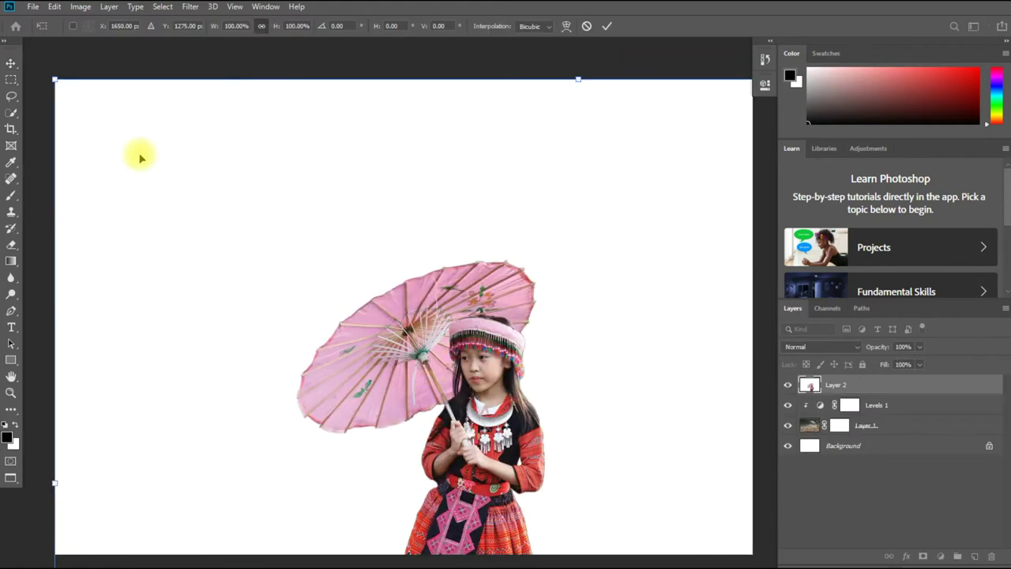
Step: Scale the pasted girl layer down and position it over the desert
{"action": "left_click_drag", "start_coordinate": [56, 79], "coordinate": [309, 215]}
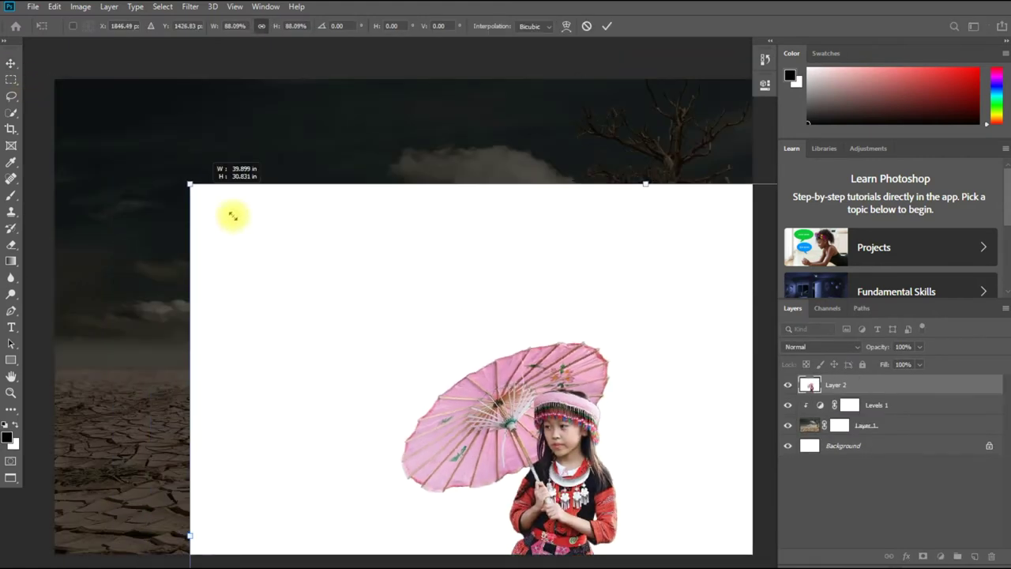
{"action": "left_click_drag", "start_coordinate": [58, 61], "coordinate": [311, 261]}
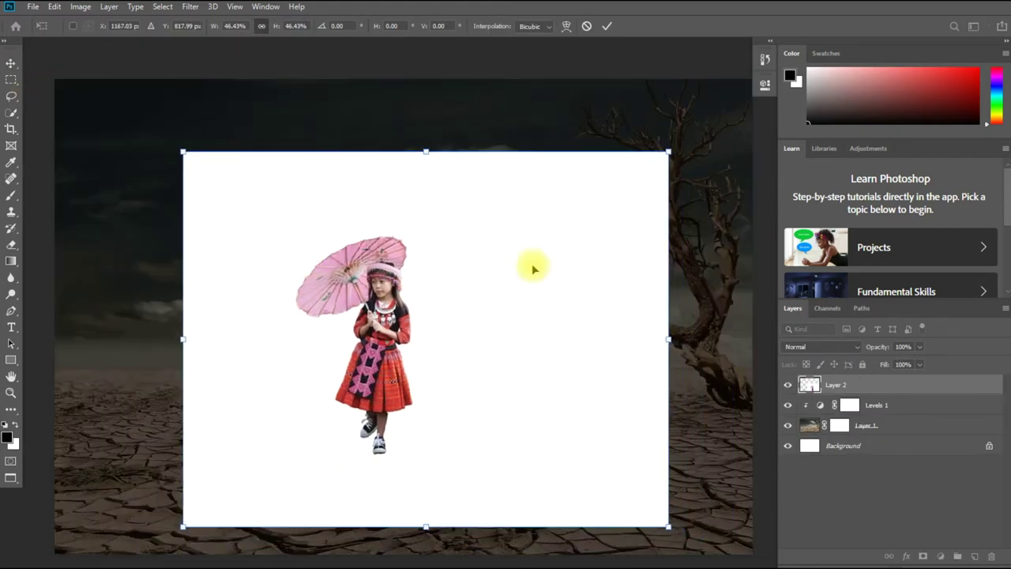
{"action": "left_click_drag", "start_coordinate": [677, 150], "coordinate": [790, 68]}
{"action": "left_click_drag", "start_coordinate": [183, 524], "coordinate": [140, 554]}
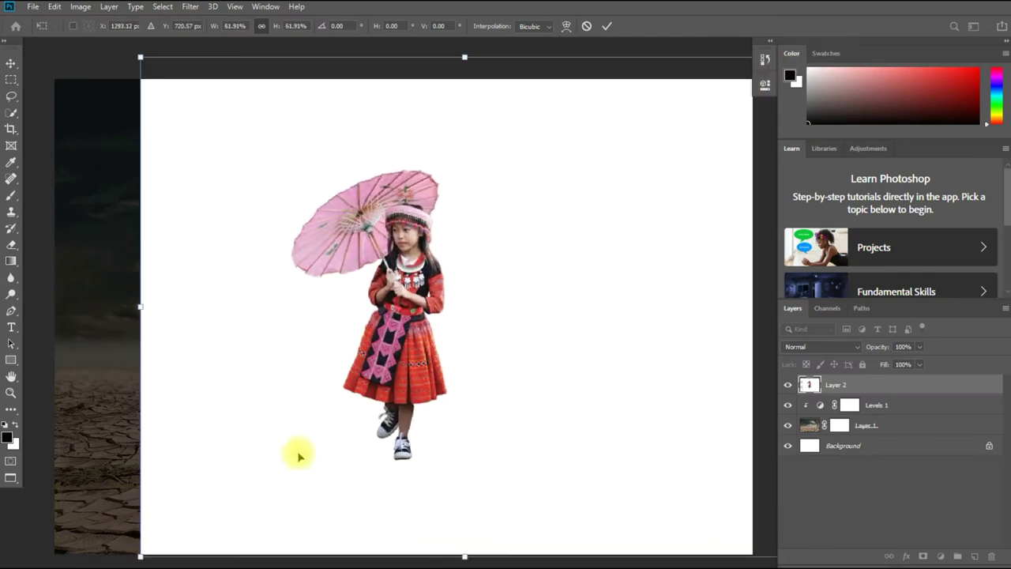
{"action": "key", "text": "Return"}
Step: Magic Wand the white background around the girl, delete it, then undo the deletion
{"action": "key", "text": "w"}
{"action": "key", "text": "shift+w"}
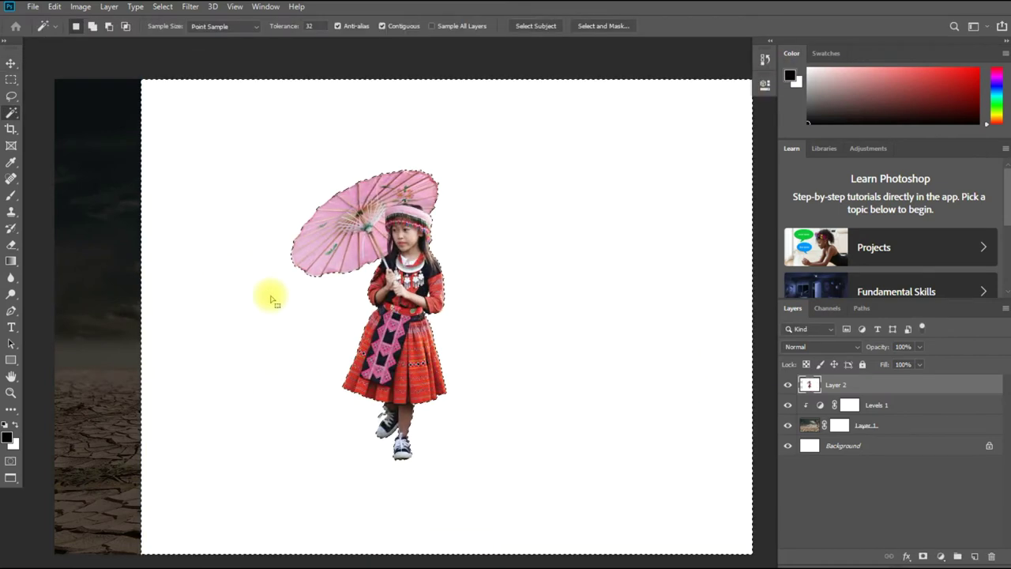
{"action": "scroll", "coordinate": [356, 371], "scroll_direction": "up", "scroll_amount": 5}
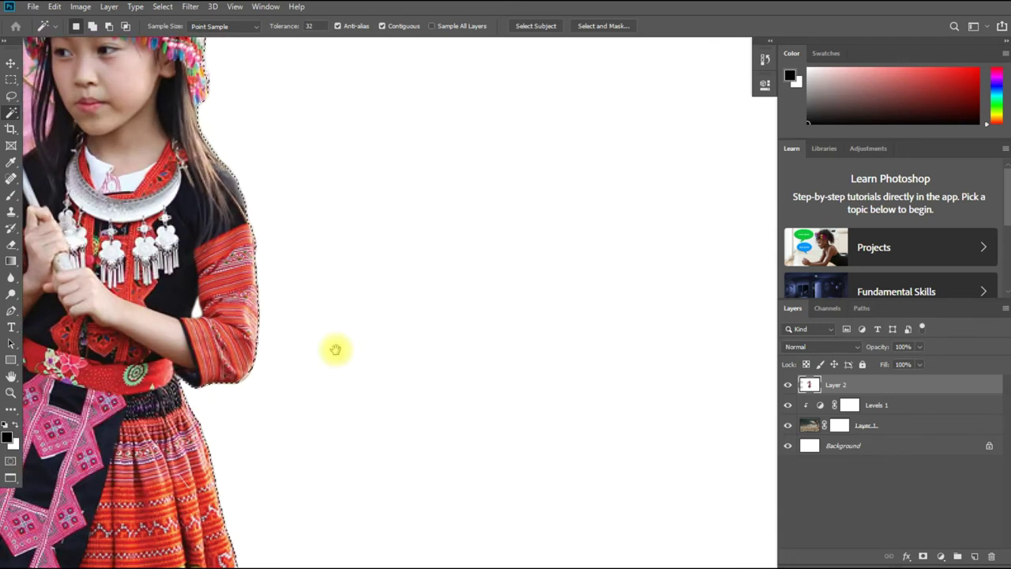
{"action": "left_click_drag", "start_coordinate": [335, 349], "coordinate": [485, 255]}
{"action": "left_click_drag", "start_coordinate": [505, 304], "coordinate": [474, 326]}
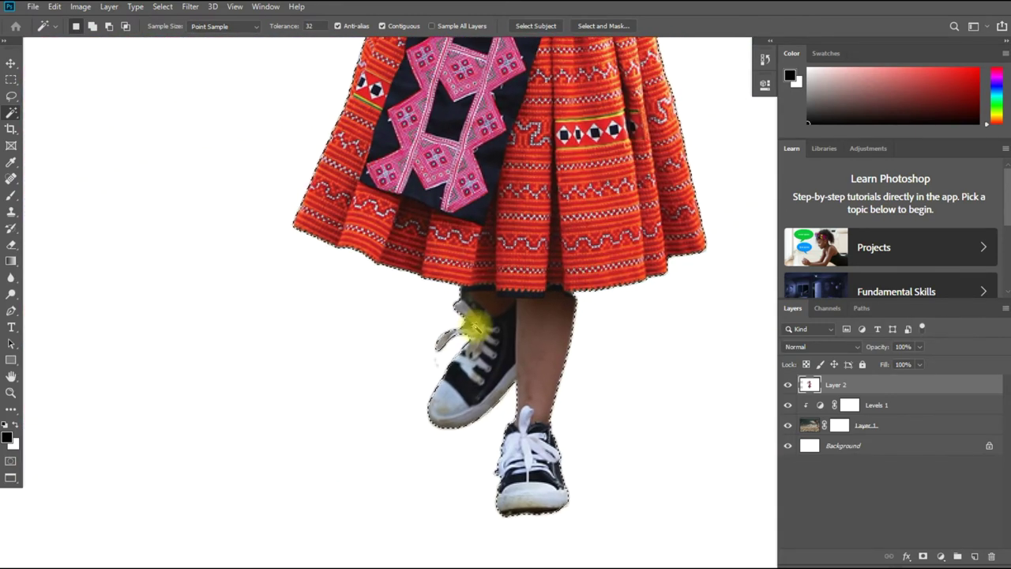
{"action": "key", "text": "Delete"}
{"action": "key", "text": "ctrl+d"}
{"action": "scroll", "coordinate": [544, 341], "scroll_direction": "down", "scroll_amount": 1}
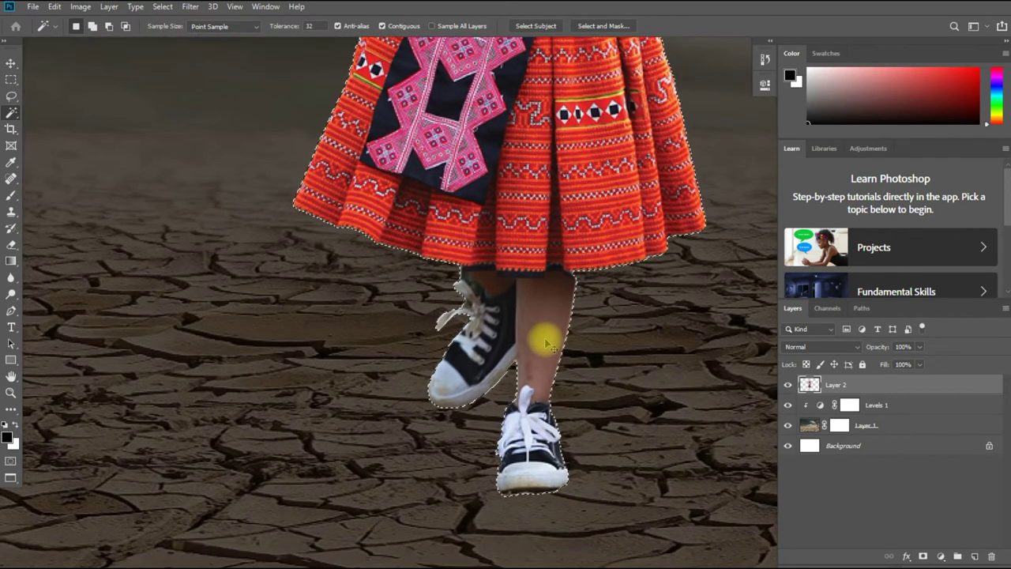
{"action": "key", "text": "ctrl+z"}
{"action": "left_click_drag", "start_coordinate": [546, 305], "coordinate": [503, 357]}
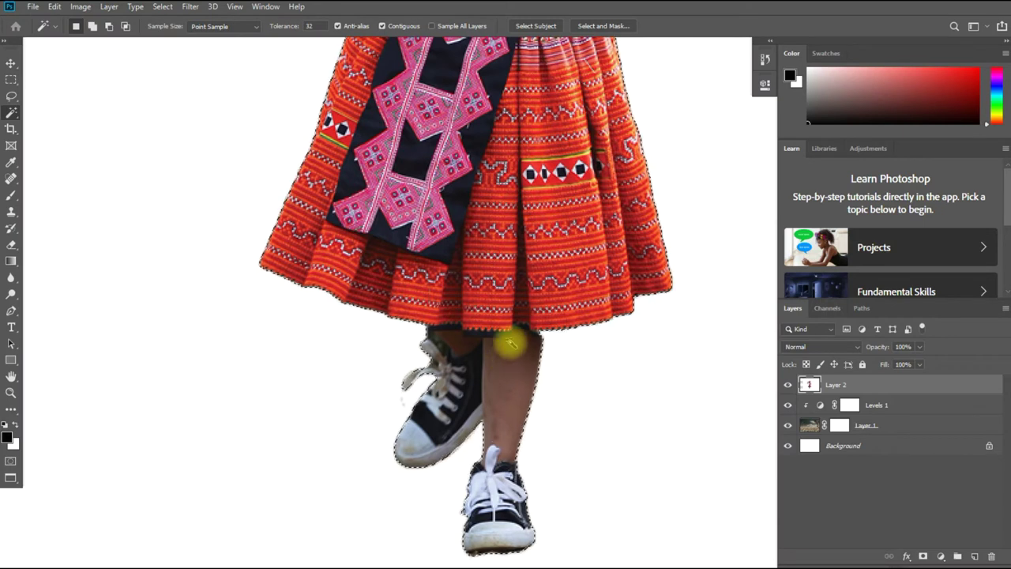
Step: Feather the white-background selection by 5 px and delete it
{"action": "key", "text": "v"}
{"action": "left_click", "coordinate": [162, 6]}
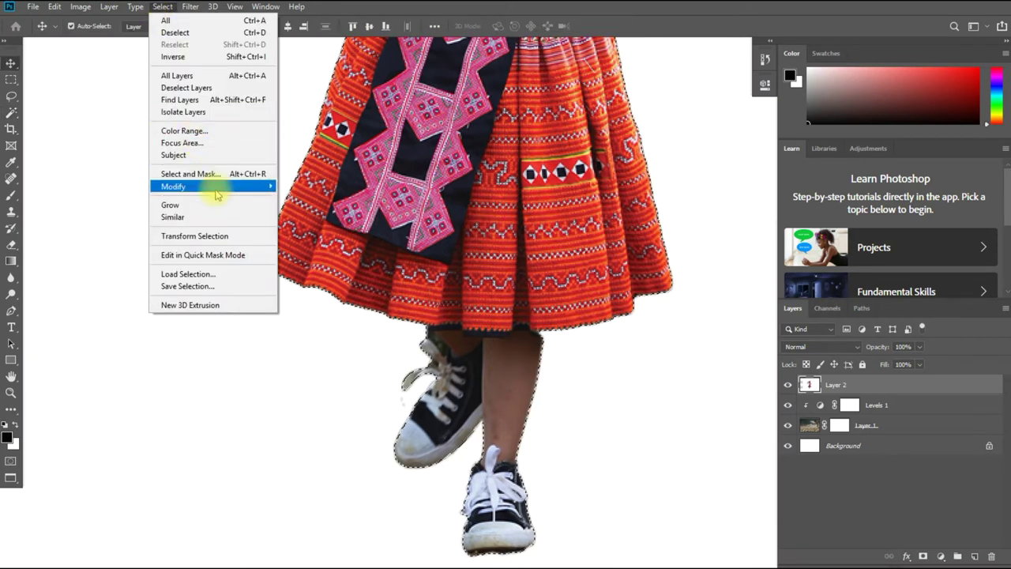
{"action": "mouse_move", "coordinate": [174, 186]}
{"action": "left_click", "coordinate": [308, 232]}
{"action": "key", "text": "Return"}
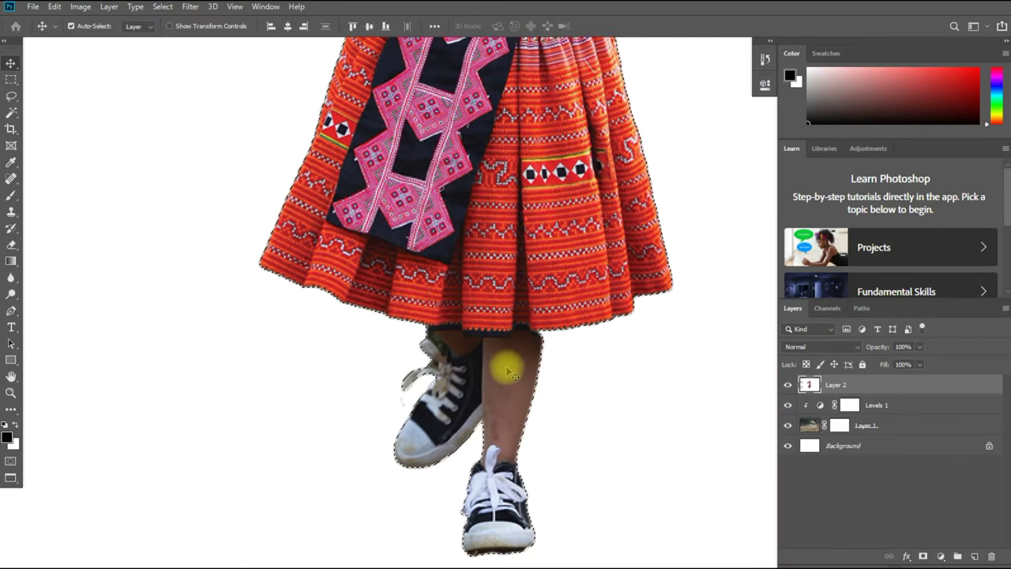
{"action": "key", "text": "Delete"}
{"action": "scroll", "coordinate": [528, 362], "scroll_direction": "up", "scroll_amount": 5}
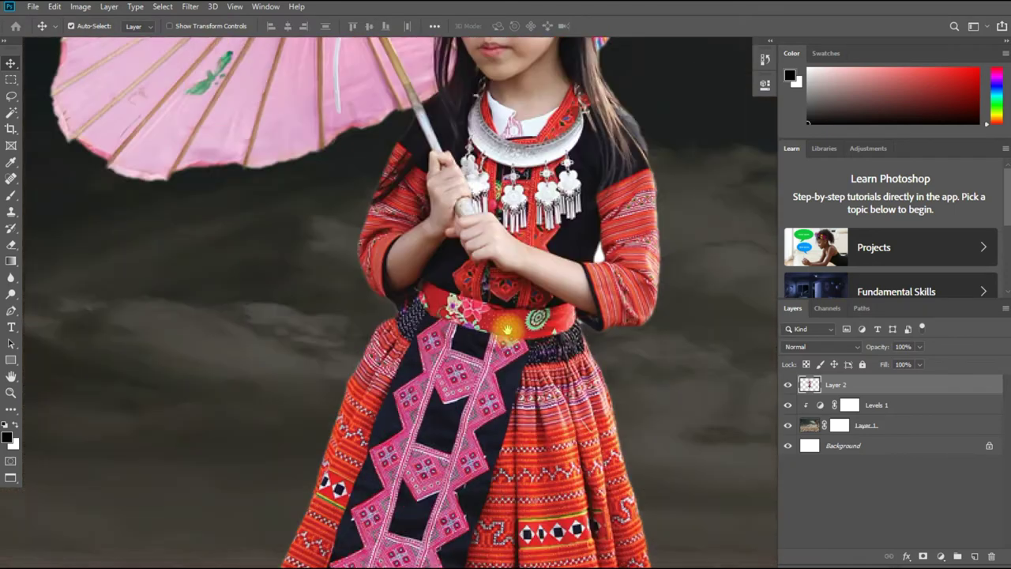
{"action": "scroll", "coordinate": [528, 362], "scroll_direction": "up", "scroll_amount": 4}
{"action": "scroll", "coordinate": [533, 390], "scroll_direction": "down", "scroll_amount": 2}
{"action": "scroll", "coordinate": [532, 391], "scroll_direction": "down", "scroll_amount": 1}
Step: Reapply a 5 px feather to the selection and zoom out to fit the canvas
{"action": "key", "text": "w"}
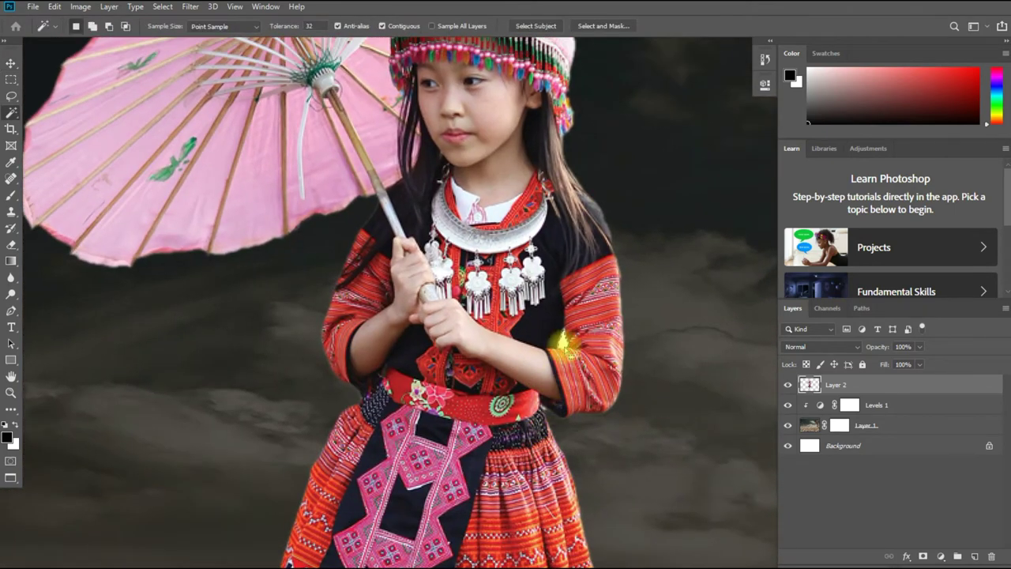
{"action": "key", "text": "shift+F6"}
{"action": "left_click", "coordinate": [562, 175]}
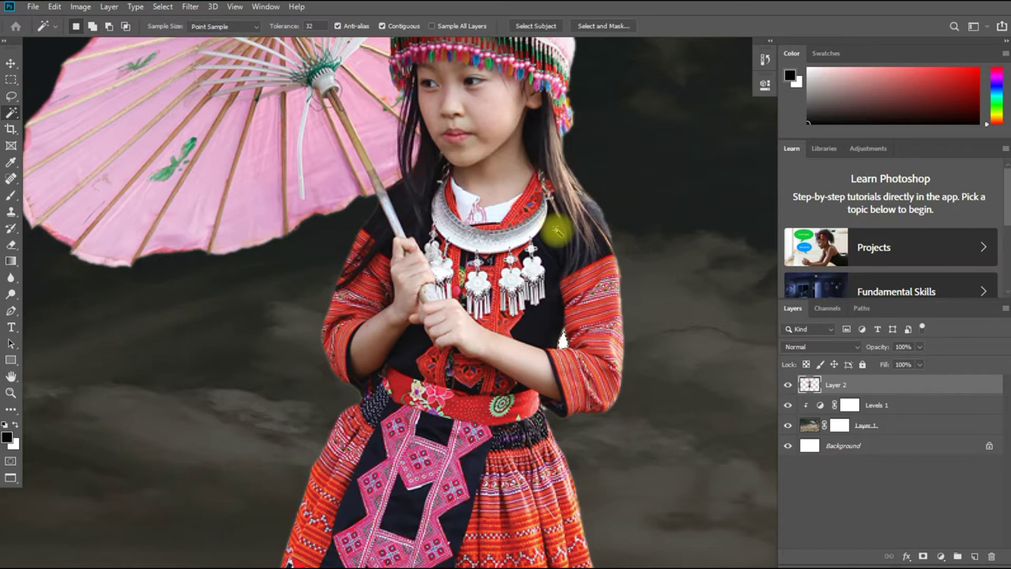
{"action": "key", "text": "ctrl+minus"}
{"action": "key", "text": "ctrl+minus"}
Step: Move the girl down and to the left with Free Transform
{"action": "key", "text": "ctrl+t"}
{"action": "right_click", "coordinate": [497, 324]}
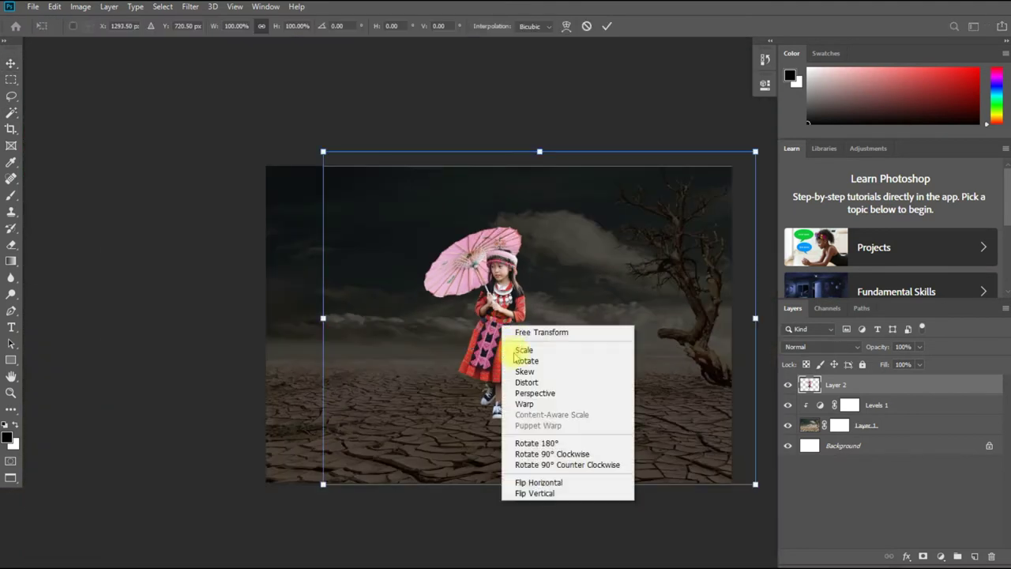
{"action": "left_click", "coordinate": [482, 304]}
{"action": "left_click_drag", "start_coordinate": [483, 302], "coordinate": [452, 351]}
{"action": "key", "text": "Return"}
Step: Marquee-select and delete the leftover white strips along the top and right edges
{"action": "key", "text": "m"}
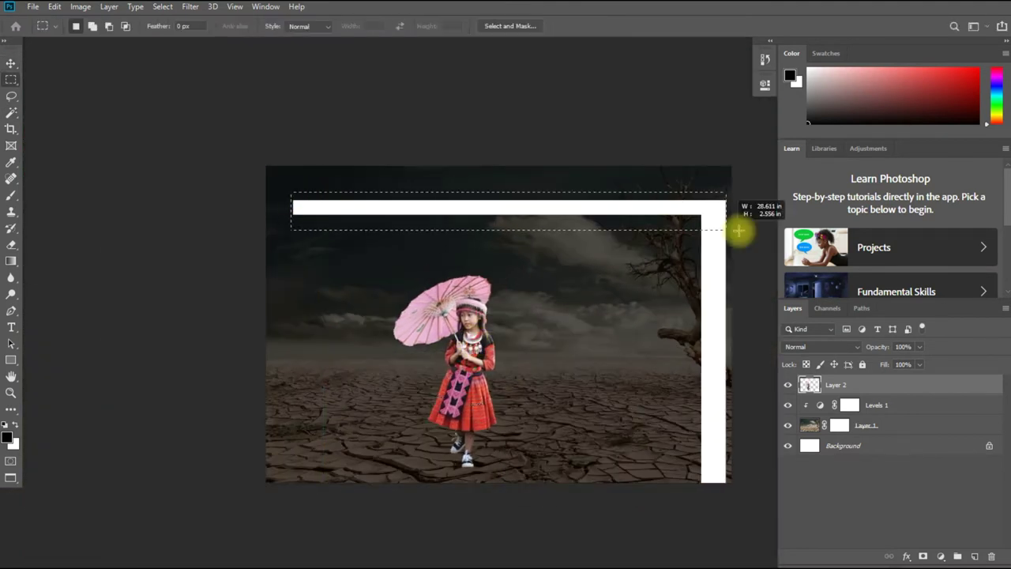
{"action": "left_click_drag", "start_coordinate": [292, 193], "coordinate": [731, 230]}
{"action": "left_click_drag", "start_coordinate": [687, 180], "coordinate": [747, 499]}
{"action": "key", "text": "Delete"}
{"action": "key", "text": "ctrl+d"}
{"action": "key", "text": "v"}
{"action": "left_click_drag", "start_coordinate": [603, 398], "coordinate": [542, 276]}
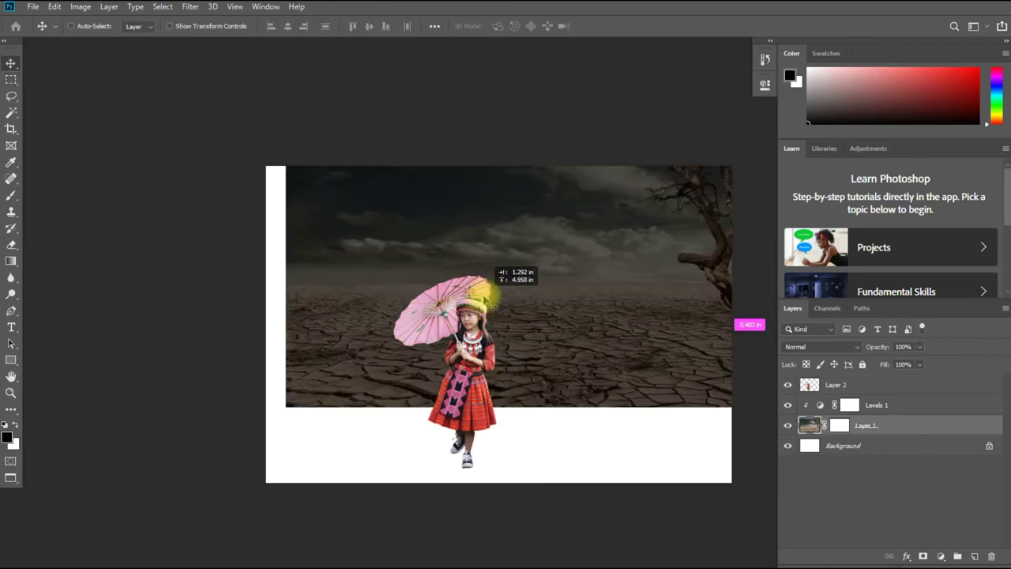
{"action": "key", "text": "ctrl+z"}
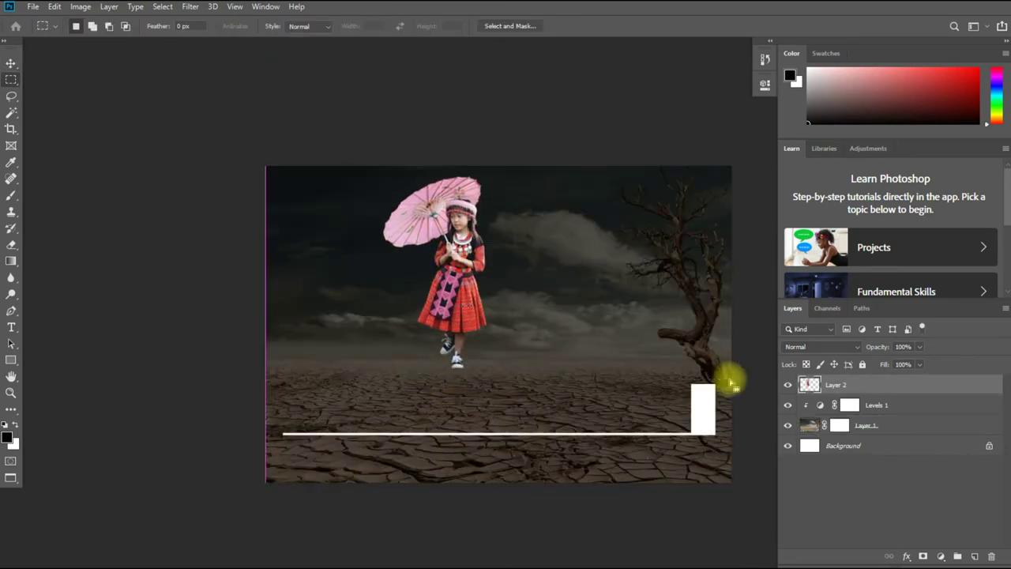
{"action": "key", "text": "Delete"}
Step: Move the girl onto the ground, flip her horizontally and enlarge her to about 114.5%
{"action": "mouse_move", "coordinate": [453, 278]}
{"action": "left_mouse_down"}
{"action": "mouse_move", "coordinate": [453, 345]}
{"action": "mouse_move", "coordinate": [516, 372]}
{"action": "left_mouse_up"}
{"action": "key", "text": "ctrl+t"}
{"action": "right_click", "coordinate": [465, 371]}
{"action": "left_click", "coordinate": [496, 466]}
{"action": "left_click_drag", "start_coordinate": [535, 203], "coordinate": [564, 166]}
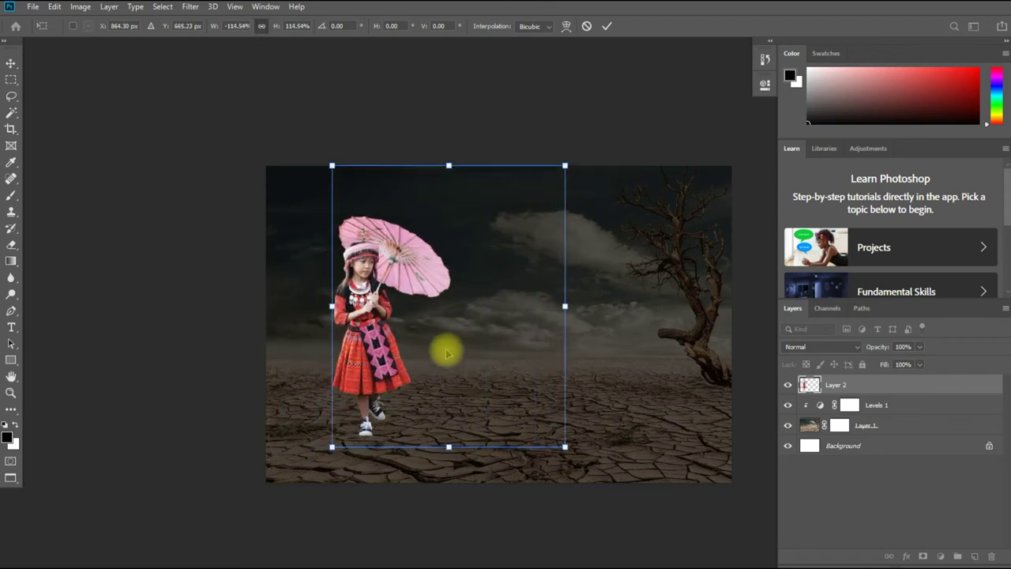
Step: Nudge the girl slightly right so she stands left of centre
{"action": "left_click_drag", "start_coordinate": [312, 219], "coordinate": [449, 464]}
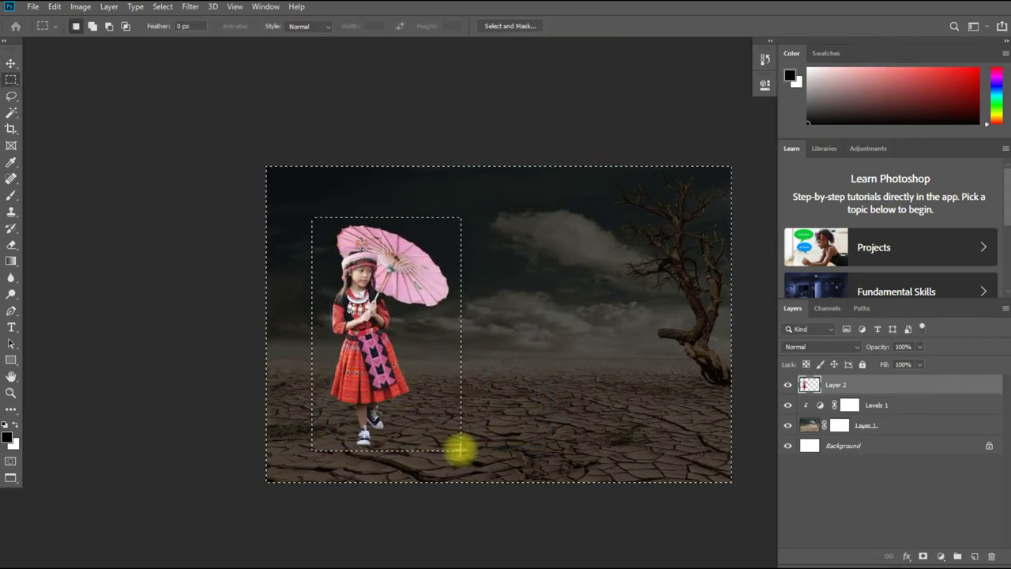
{"action": "key", "text": "ctrl+d"}
{"action": "key", "text": "v"}
{"action": "left_click_drag", "start_coordinate": [367, 315], "coordinate": [375, 315]}
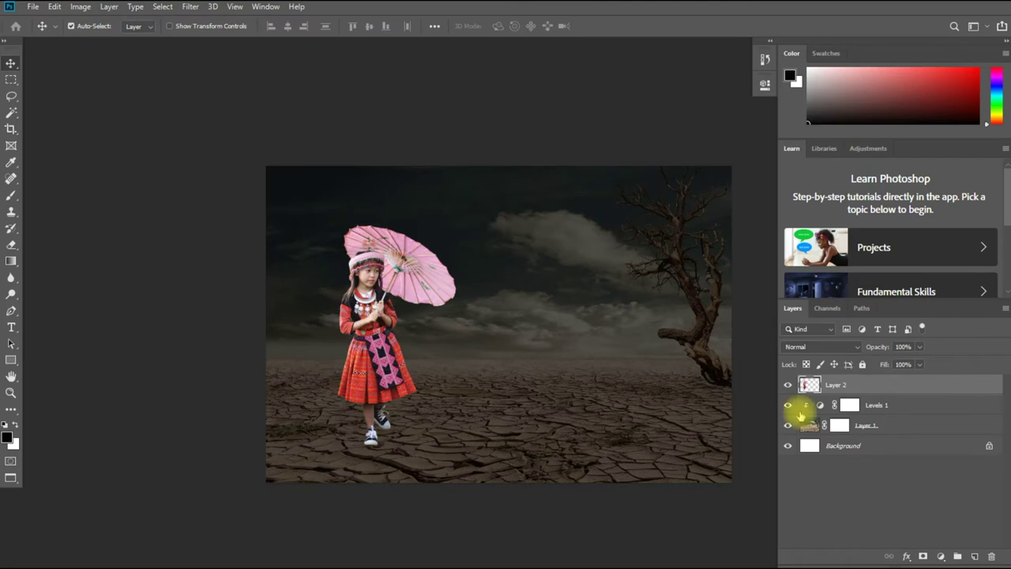
Step: Add a Levels adjustment clipped to the girl, lowering output white to darken her
{"action": "left_click", "coordinate": [939, 558]}
{"action": "left_click", "coordinate": [940, 393]}
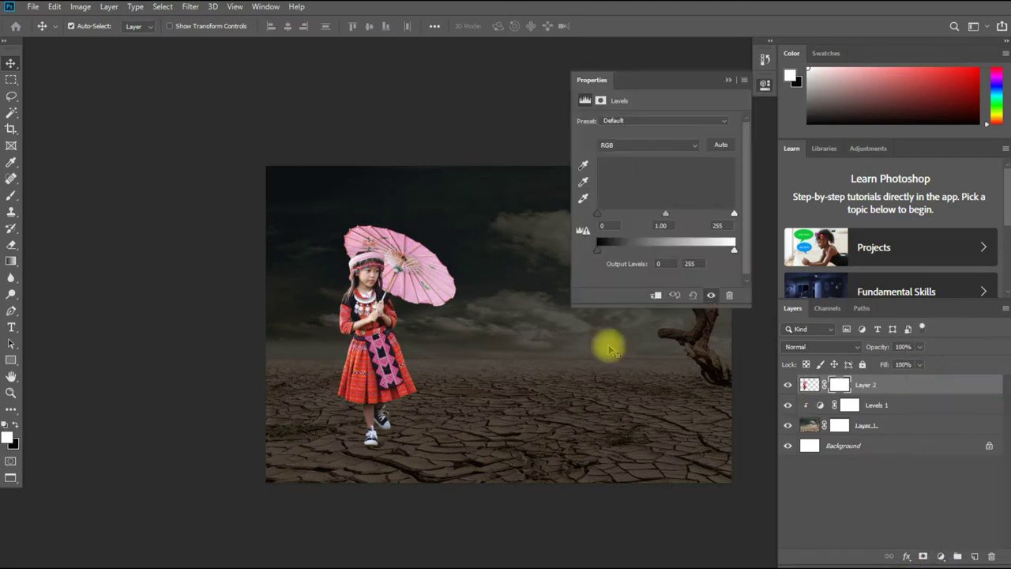
{"action": "left_click", "coordinate": [655, 294]}
{"action": "left_click_drag", "start_coordinate": [734, 243], "coordinate": [677, 263]}
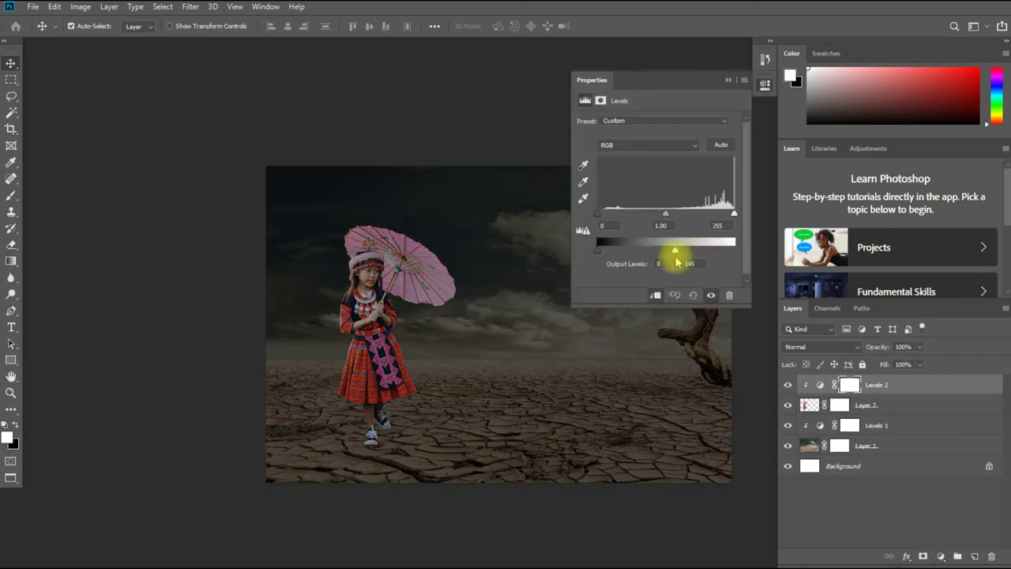
{"action": "left_click", "coordinate": [728, 79]}
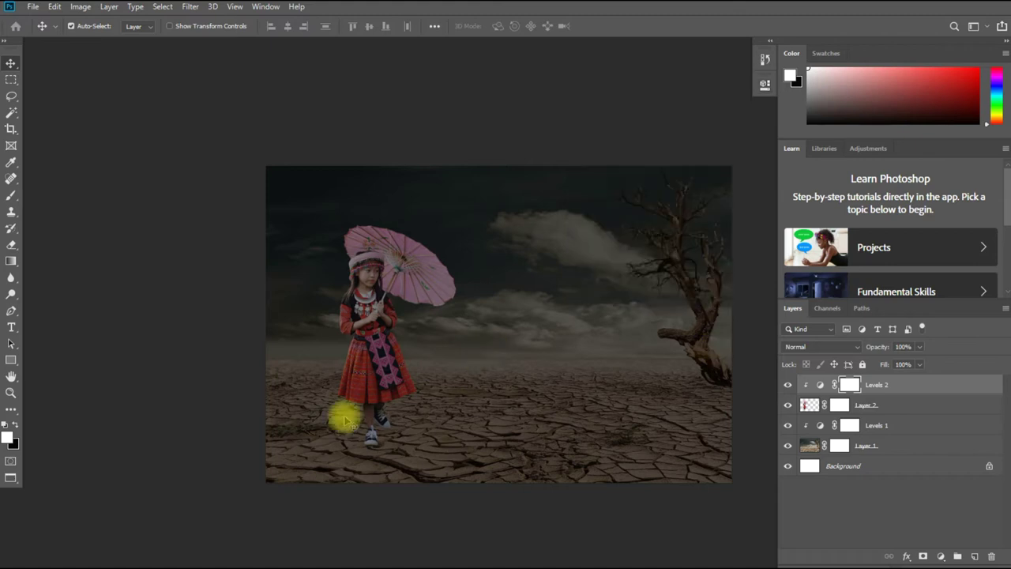
Step: Paint the Levels 2 mask with a soft black brush over the girl and umbrella
{"action": "key", "text": "b"}
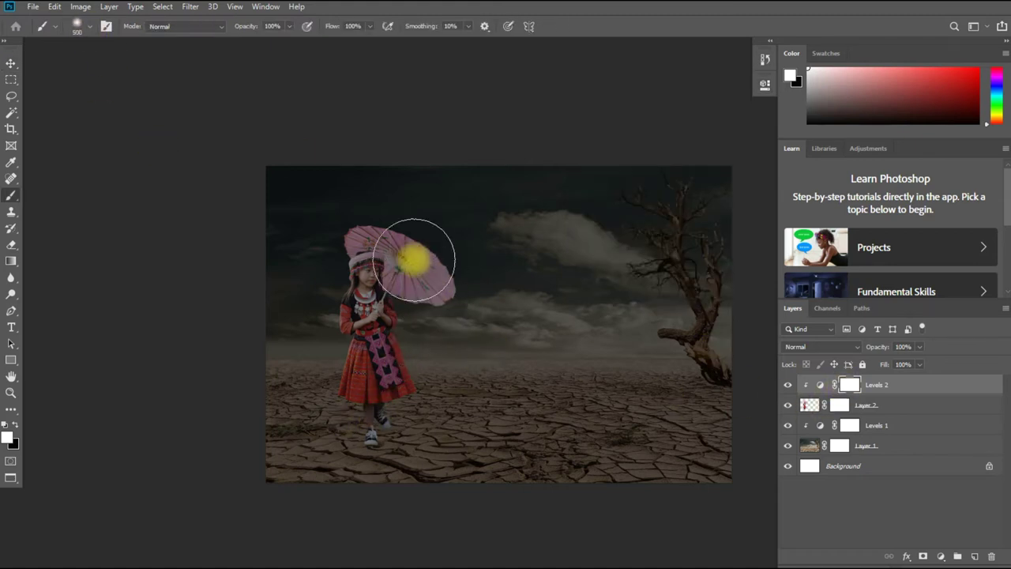
{"action": "scroll", "coordinate": [411, 289], "scroll_direction": "up", "scroll_amount": 2}
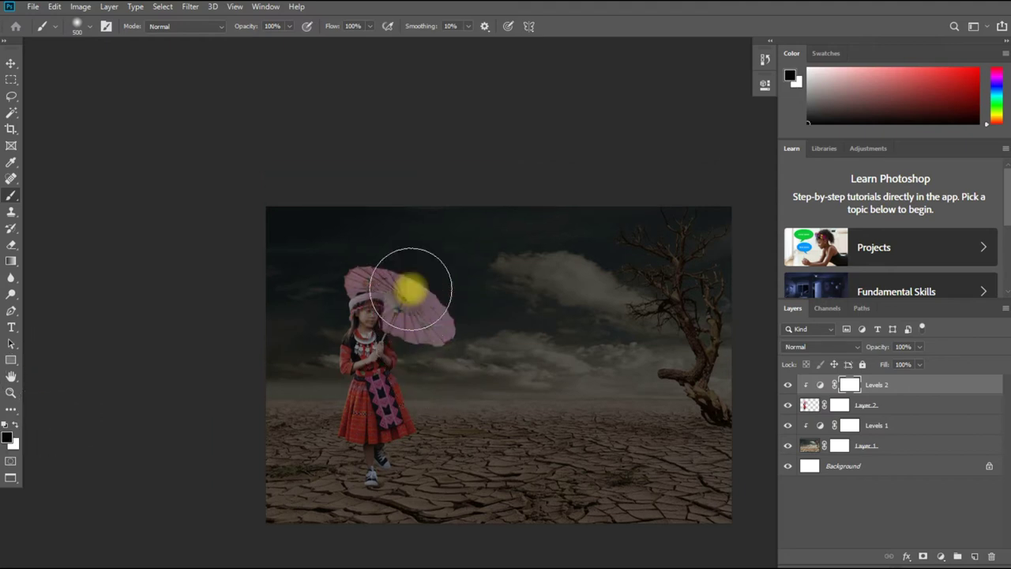
{"action": "scroll", "coordinate": [416, 316], "scroll_direction": "up", "scroll_amount": 2}
{"action": "mouse_move", "coordinate": [416, 219]}
{"action": "left_mouse_down"}
{"action": "mouse_move", "coordinate": [402, 214]}
{"action": "mouse_move", "coordinate": [476, 458]}
{"action": "mouse_move", "coordinate": [464, 258]}
{"action": "left_mouse_up"}
{"action": "key", "text": "bracketright"}
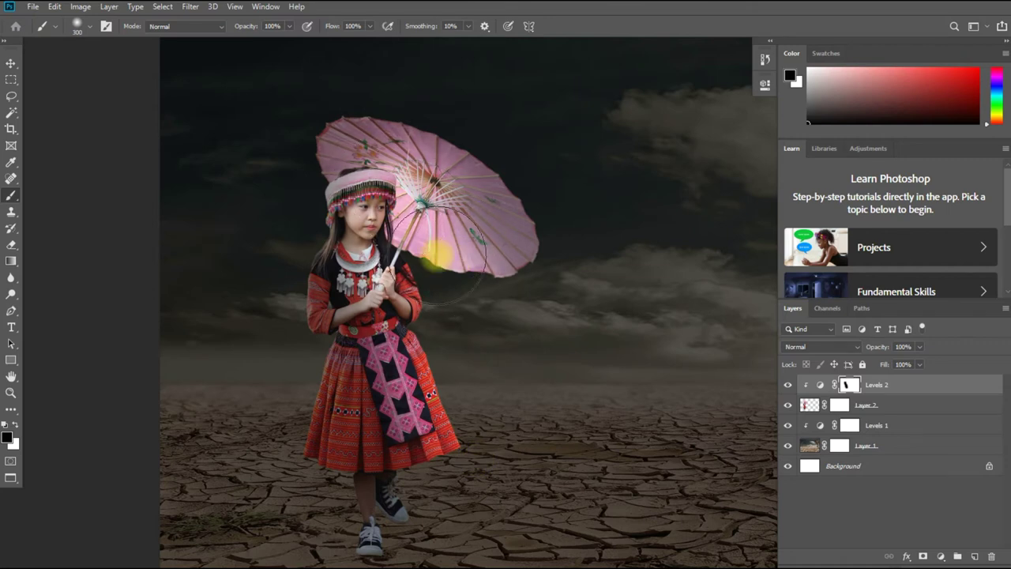
{"action": "left_click_drag", "start_coordinate": [387, 198], "coordinate": [413, 248]}
{"action": "key", "text": "v"}
{"action": "scroll", "coordinate": [469, 300], "scroll_direction": "down", "scroll_amount": 1}
{"action": "scroll", "coordinate": [469, 300], "scroll_direction": "down", "scroll_amount": 2}
{"action": "scroll", "coordinate": [490, 308], "scroll_direction": "down", "scroll_amount": 1}
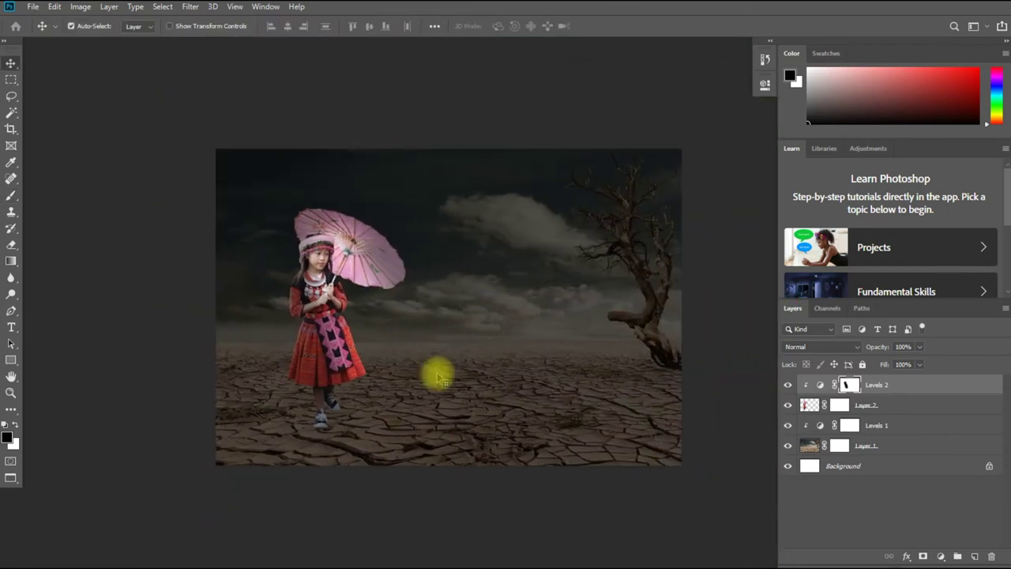
Step: Paste the lantern into the composite, scale it to about 60% and place it right of the girl
{"action": "key", "text": "ctrl+a"}
{"action": "key", "text": "ctrl+x"}
{"action": "key", "text": "ctrl+w"}
{"action": "left_click", "coordinate": [501, 219]}
{"action": "key", "text": "ctrl+v"}
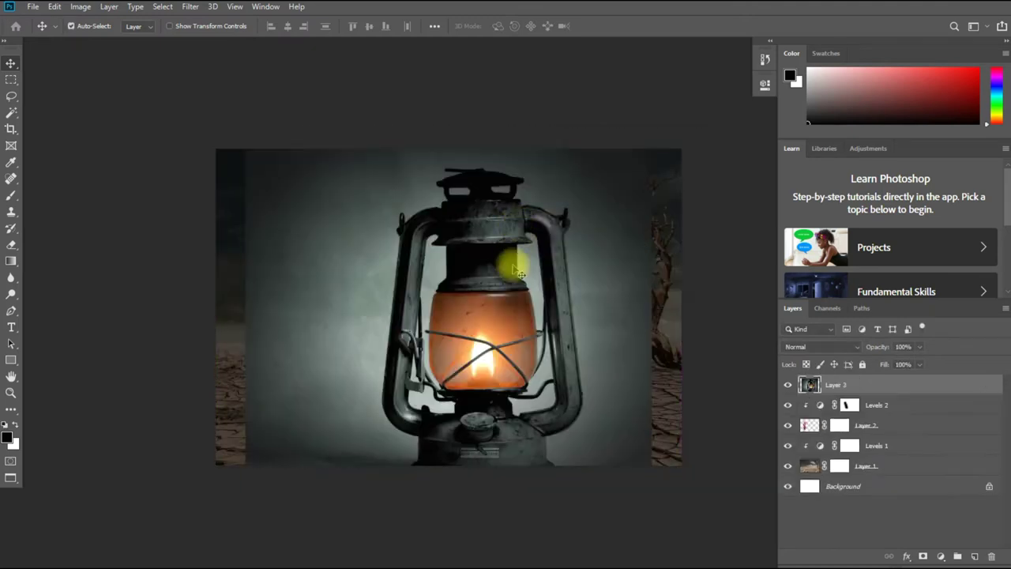
{"action": "key", "text": "ctrl+t"}
{"action": "left_click_drag", "start_coordinate": [652, 149], "coordinate": [458, 289]}
{"action": "left_click_drag", "start_coordinate": [514, 312], "coordinate": [671, 276]}
{"action": "key", "text": "Return"}
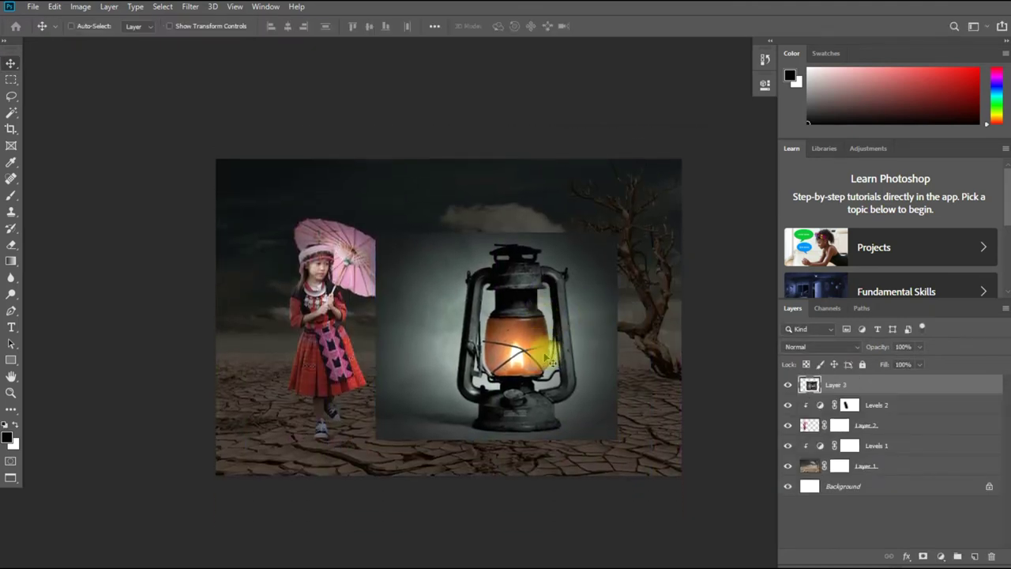
Step: Select the grey backdrop around the lantern, feather it 0.5 px and delete it
{"action": "scroll", "coordinate": [442, 237], "scroll_direction": "up", "scroll_amount": 2}
{"action": "key", "text": "w"}
{"action": "left_click", "coordinate": [397, 211]}
{"action": "left_click", "coordinate": [401, 139], "text": "shift"}
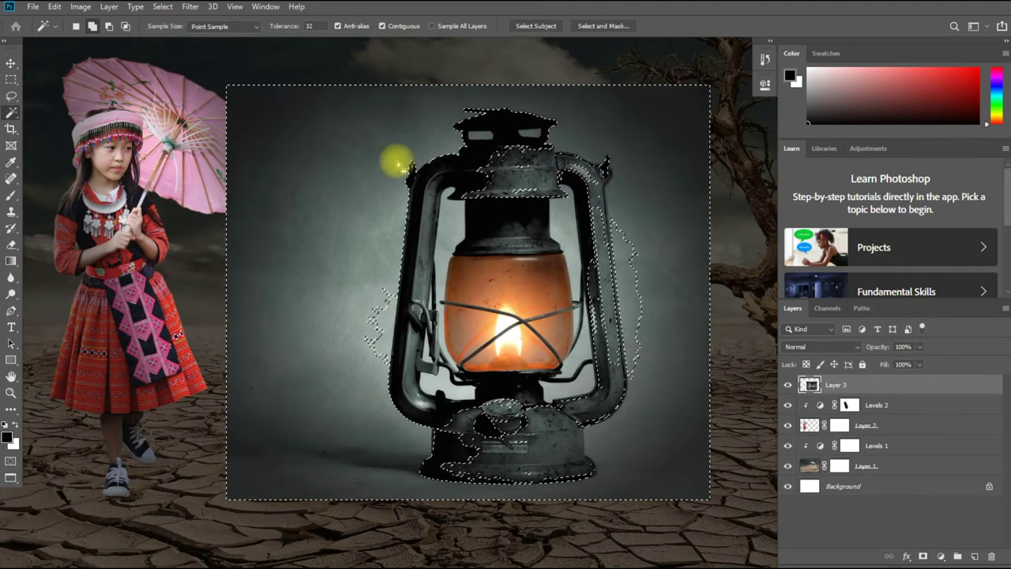
{"action": "left_click", "coordinate": [426, 244], "text": "shift"}
{"action": "key", "text": "ctrl+d"}
{"action": "key", "text": "shift+w"}
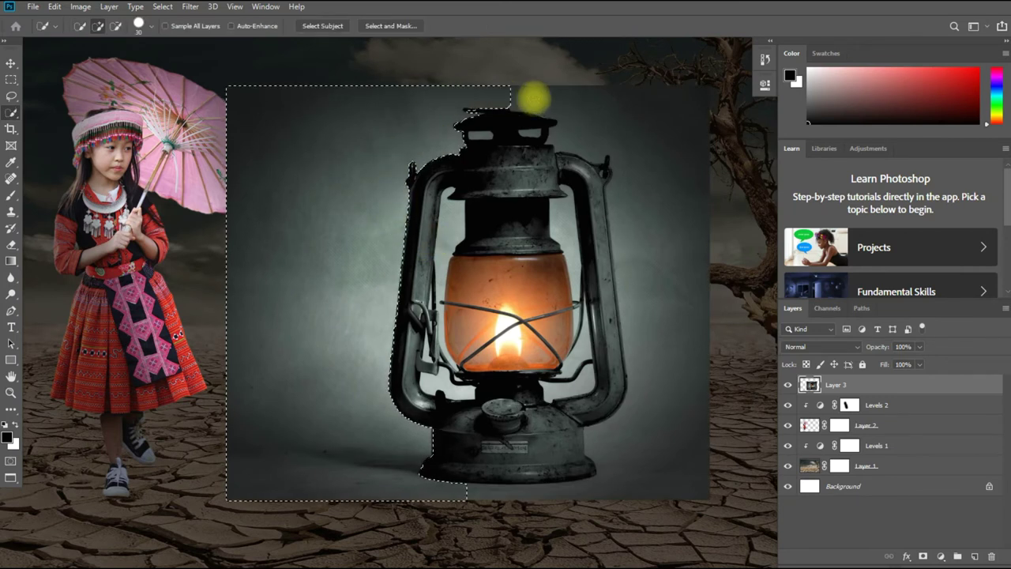
{"action": "left_click_drag", "start_coordinate": [613, 134], "coordinate": [624, 167]}
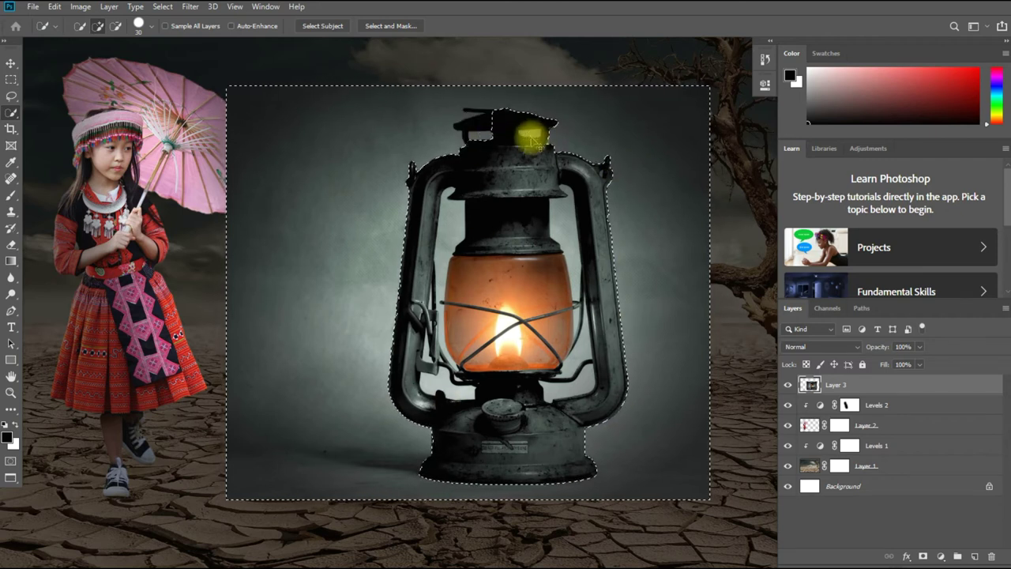
{"action": "key", "text": "shift+F6"}
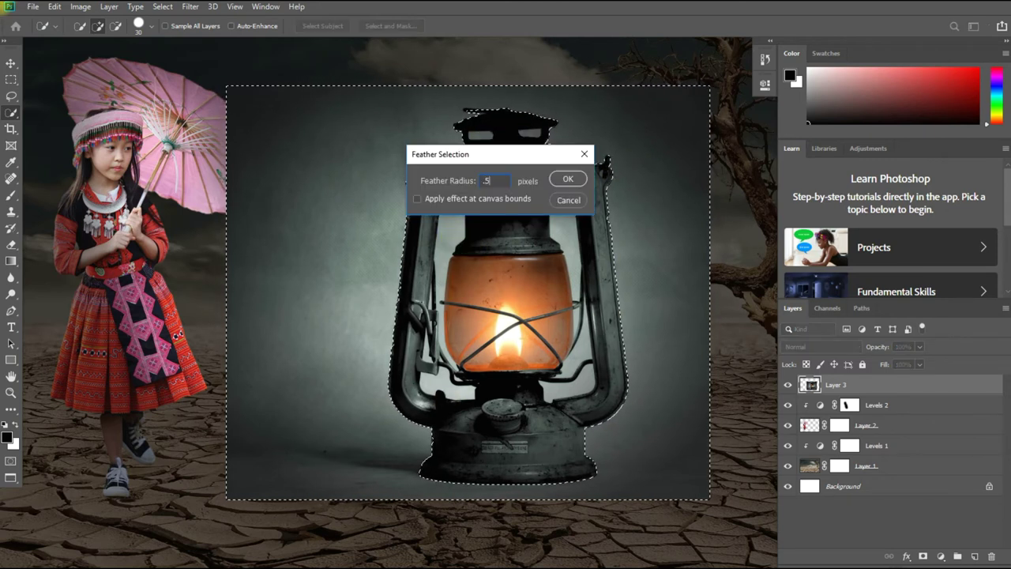
{"action": "key", "text": "Return"}
{"action": "key", "text": "Delete"}
{"action": "key", "text": "ctrl+d"}
Step: Select the white gaps inside the lantern frame
{"action": "scroll", "coordinate": [459, 237], "scroll_direction": "up", "scroll_amount": 2}
{"action": "scroll", "coordinate": [458, 237], "scroll_direction": "up", "scroll_amount": 3}
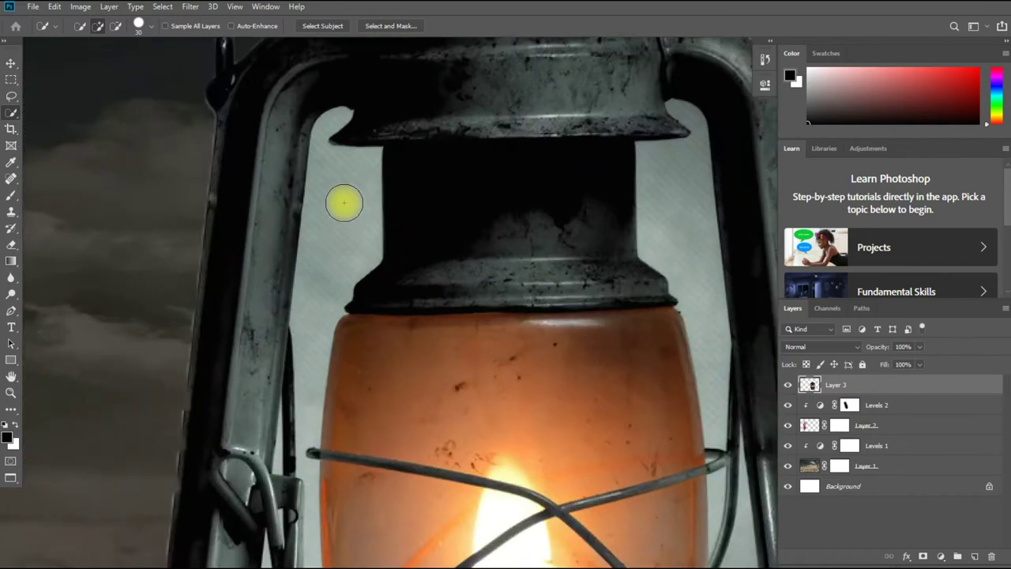
{"action": "left_click_drag", "start_coordinate": [314, 425], "coordinate": [372, 210]}
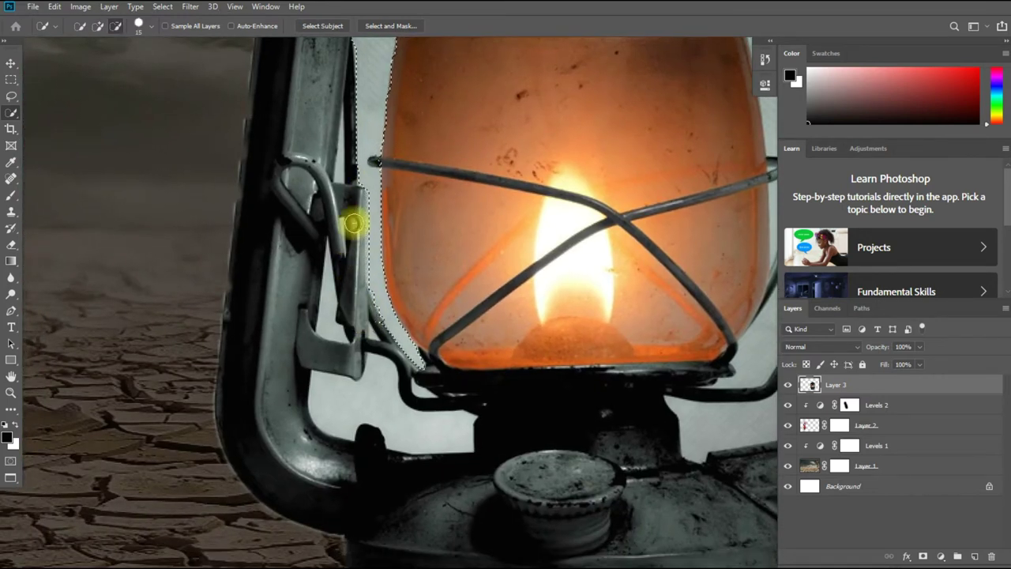
{"action": "scroll", "coordinate": [327, 305], "scroll_direction": "right", "scroll_amount": 5}
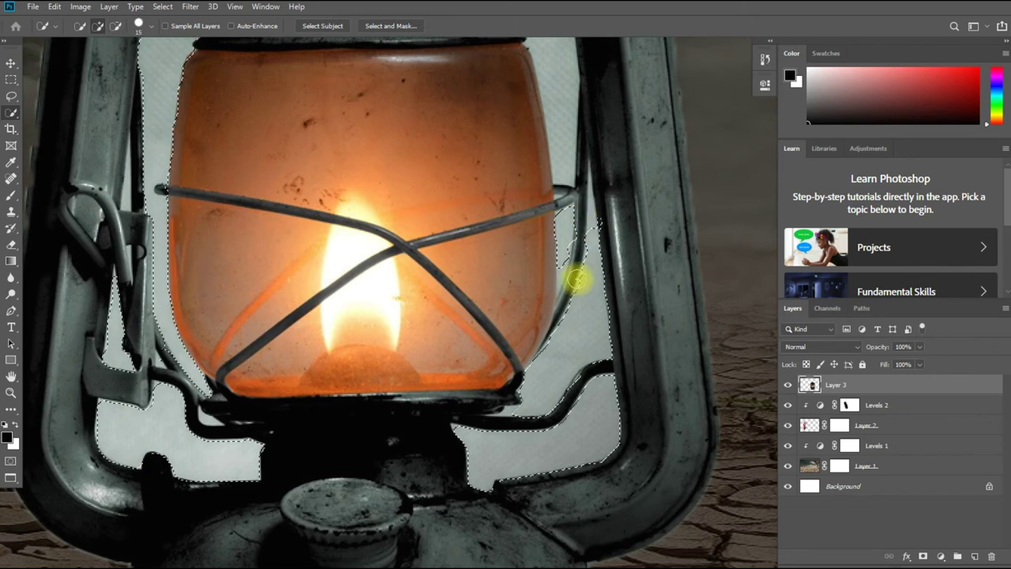
{"action": "scroll", "coordinate": [559, 133], "scroll_direction": "up", "scroll_amount": 3}
{"action": "scroll", "coordinate": [571, 413], "scroll_direction": "up", "scroll_amount": 5}
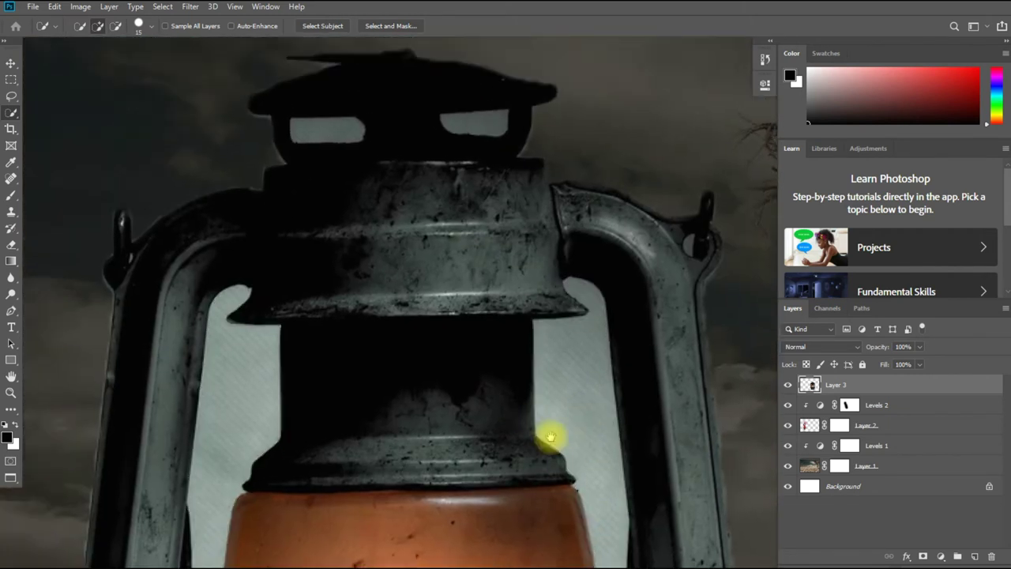
{"action": "key", "text": "shift+w"}
{"action": "scroll", "coordinate": [555, 274], "scroll_direction": "down", "scroll_amount": 8}
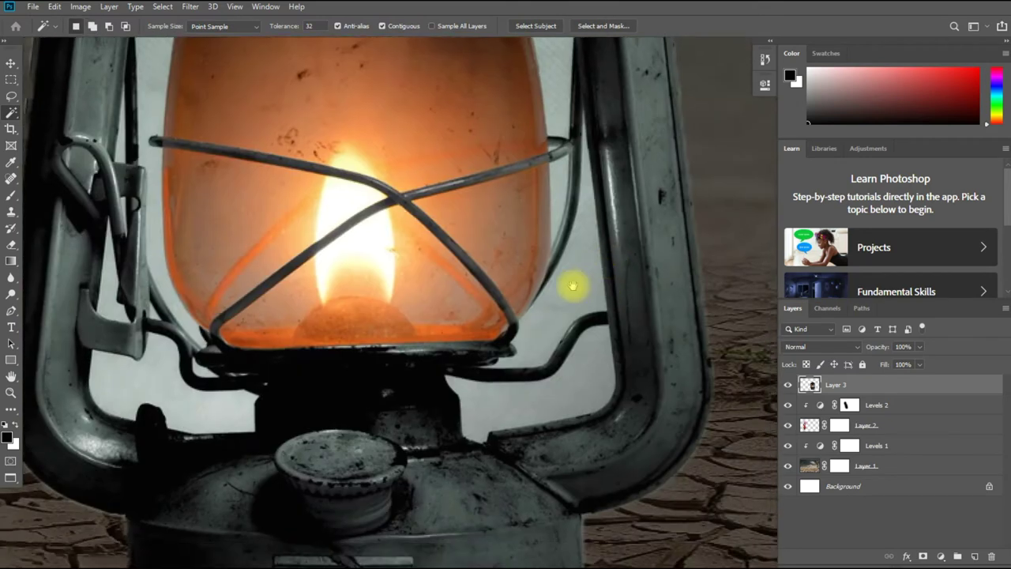
{"action": "scroll", "coordinate": [575, 287], "scroll_direction": "down", "scroll_amount": 1}
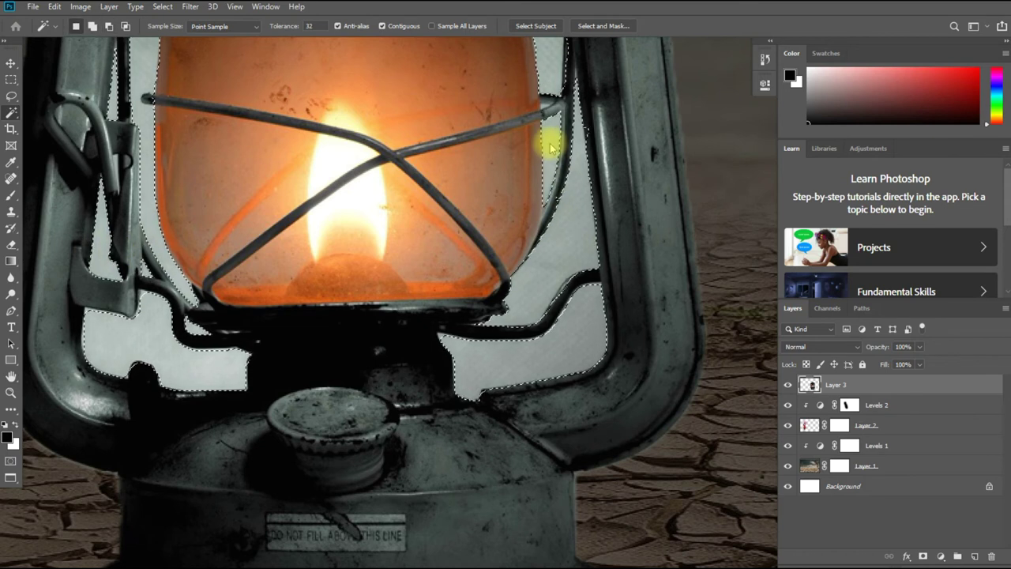
Step: Feather the gap selection and delete the white inside the lantern frame
{"action": "scroll", "coordinate": [463, 400], "scroll_direction": "up", "scroll_amount": 1}
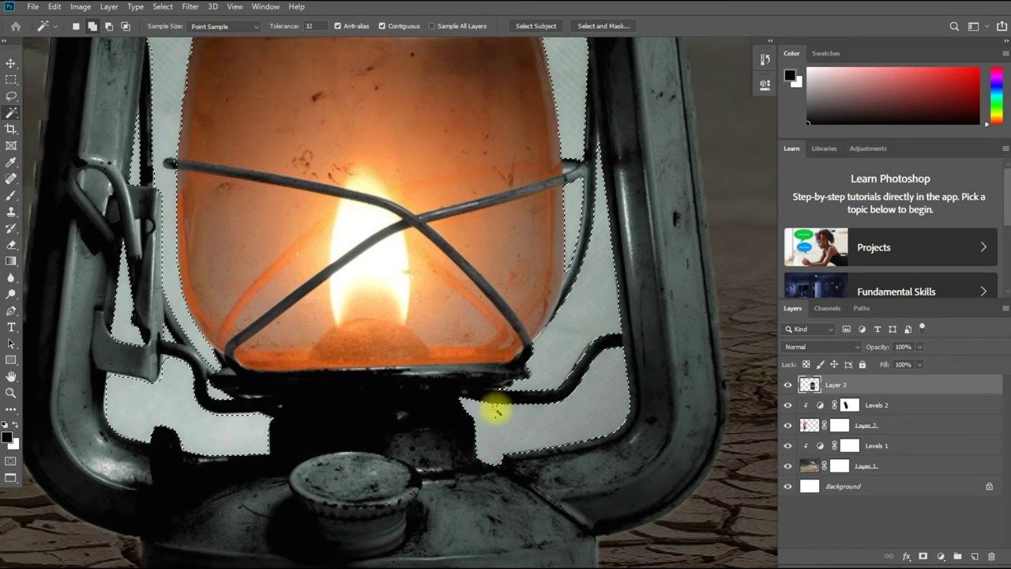
{"action": "scroll", "coordinate": [492, 409], "scroll_direction": "up", "scroll_amount": 5}
{"action": "scroll", "coordinate": [564, 303], "scroll_direction": "up", "scroll_amount": 1}
{"action": "scroll", "coordinate": [458, 277], "scroll_direction": "up", "scroll_amount": 1}
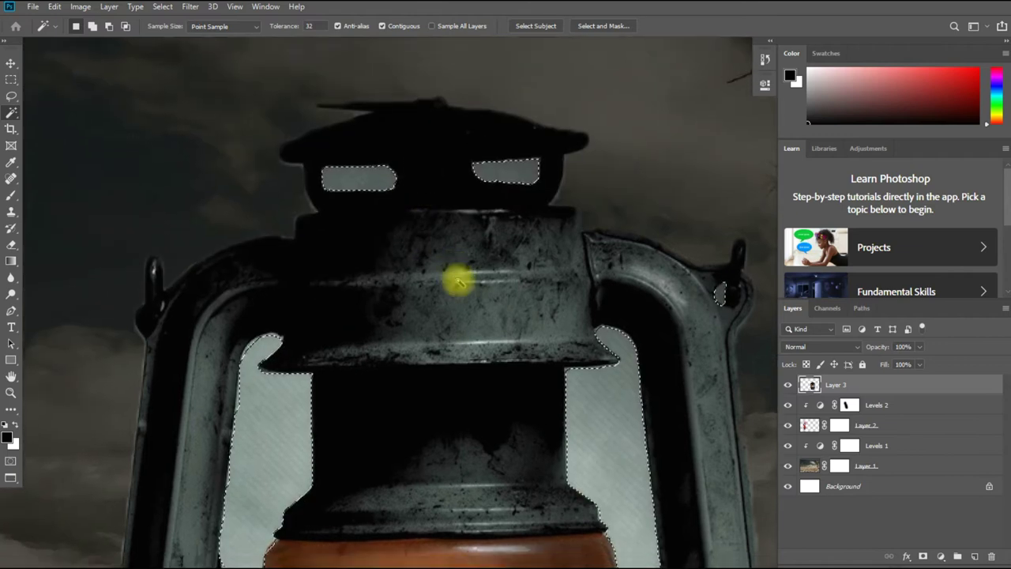
{"action": "scroll", "coordinate": [458, 277], "scroll_direction": "down", "scroll_amount": 4}
{"action": "key", "text": "shift+F6"}
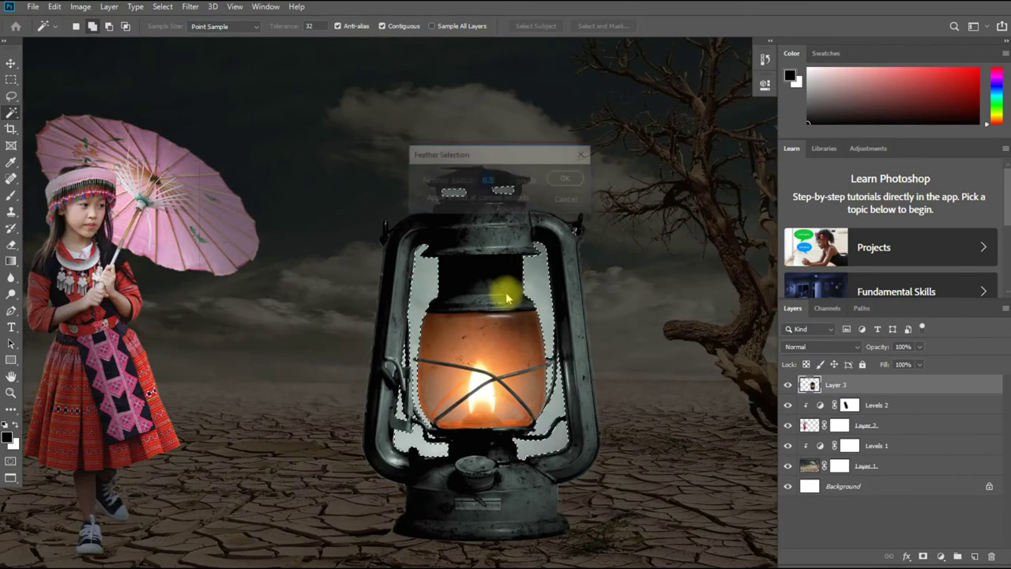
{"action": "key", "text": "Return"}
{"action": "key", "text": "Delete"}
{"action": "key", "text": "ctrl+d"}
Step: Shrink the lantern and move it beside the girl
{"action": "key", "text": "m"}
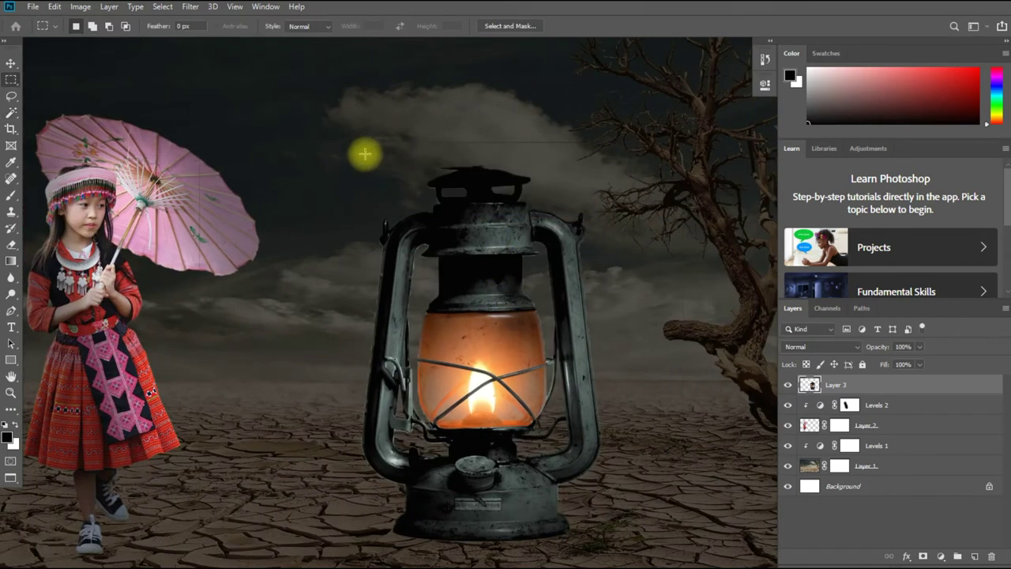
{"action": "key", "text": "ctrl+j"}
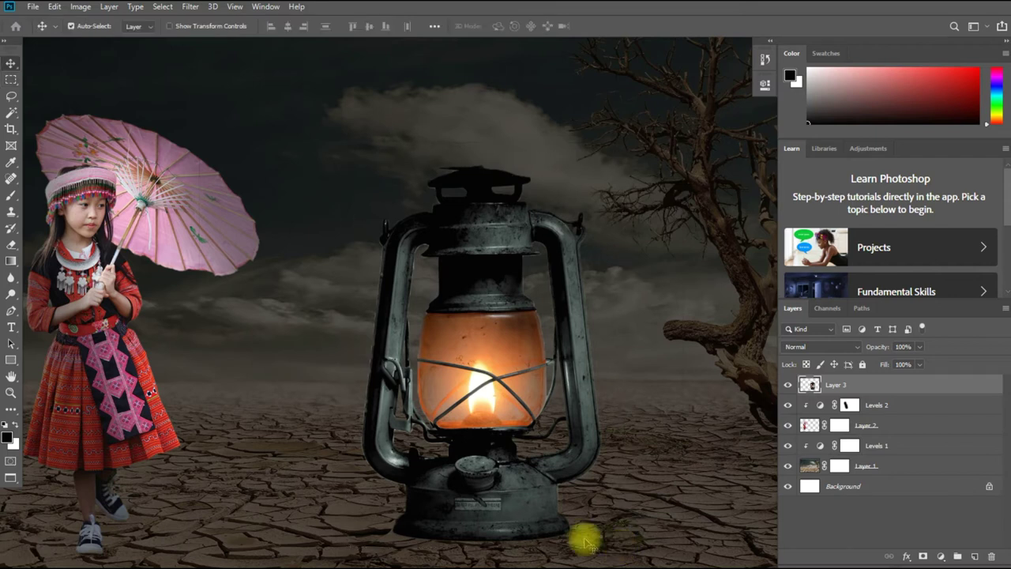
{"action": "key", "text": "f"}
{"action": "mouse_move", "coordinate": [546, 400]}
{"action": "left_mouse_down"}
{"action": "mouse_move", "coordinate": [556, 342]}
{"action": "mouse_move", "coordinate": [514, 342]}
{"action": "left_mouse_up"}
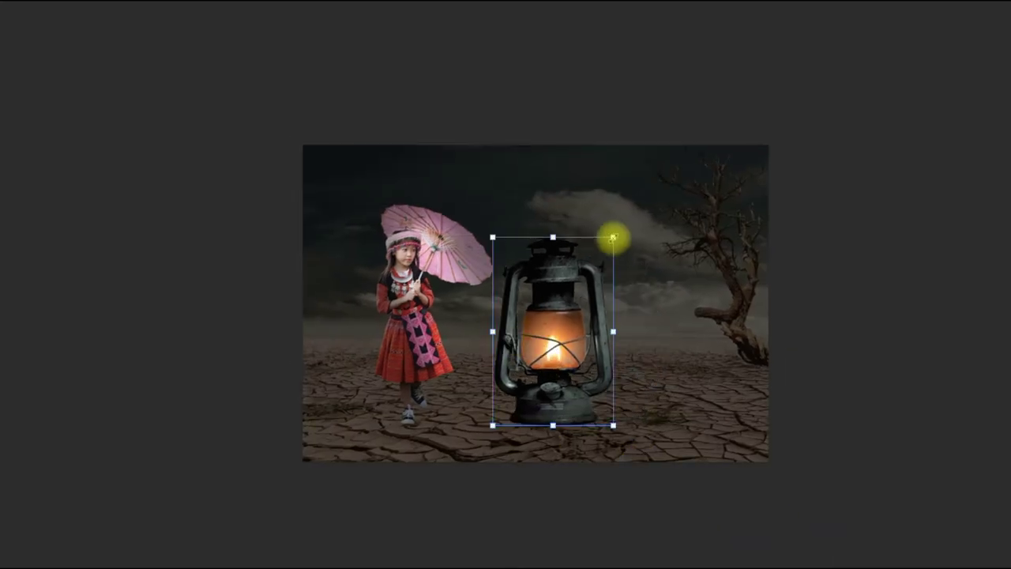
{"action": "mouse_move", "coordinate": [614, 237]}
{"action": "left_mouse_down"}
{"action": "mouse_move", "coordinate": [527, 332]}
{"action": "mouse_move", "coordinate": [529, 352]}
{"action": "mouse_move", "coordinate": [517, 348]}
{"action": "left_mouse_up"}
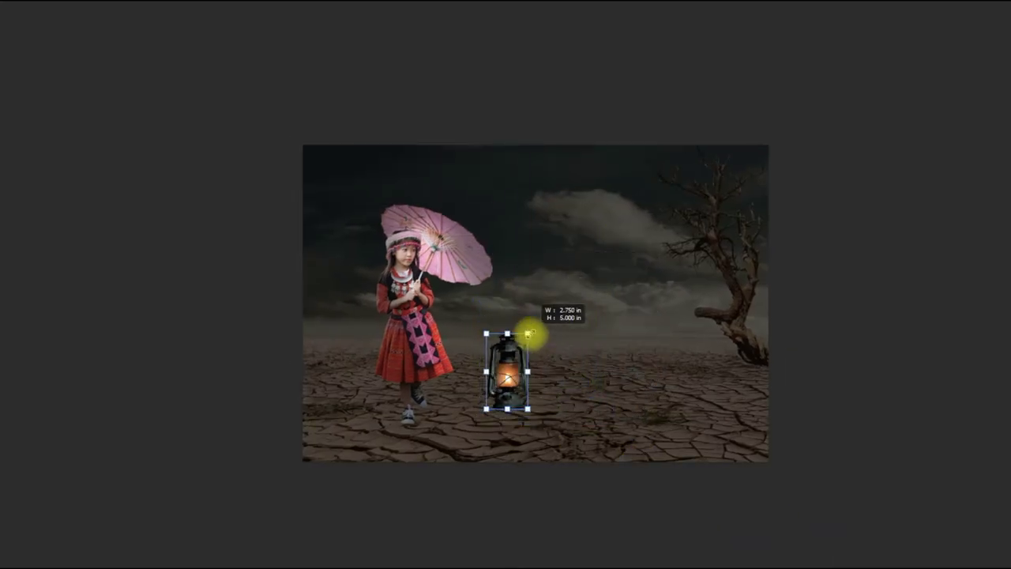
{"action": "key", "text": "Return"}
{"action": "key", "text": "shift+Tab"}
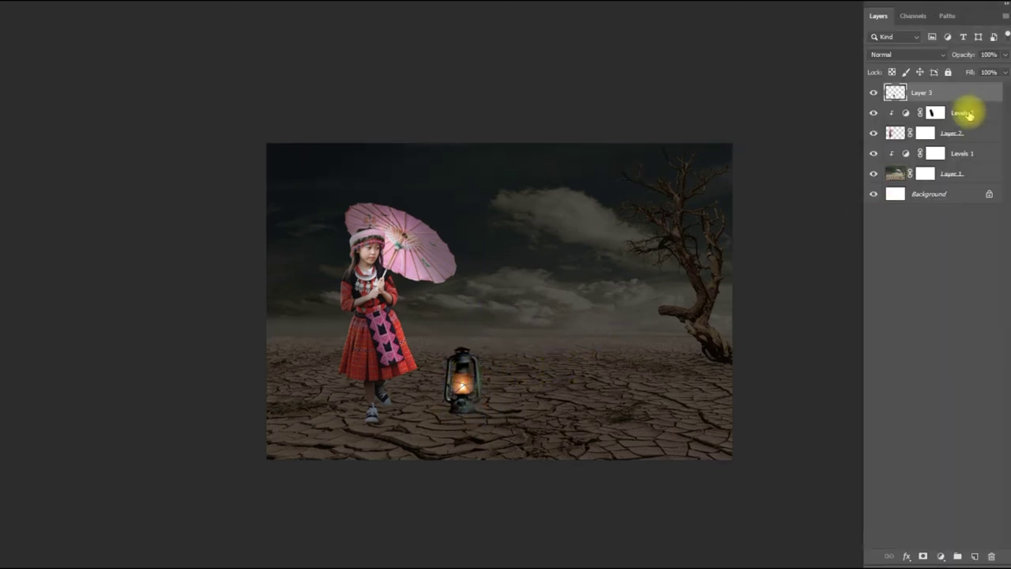
Step: Add a lantern mask, a clipped Levels 3 at output 211, and empty Layer 4
{"action": "left_click", "coordinate": [923, 556]}
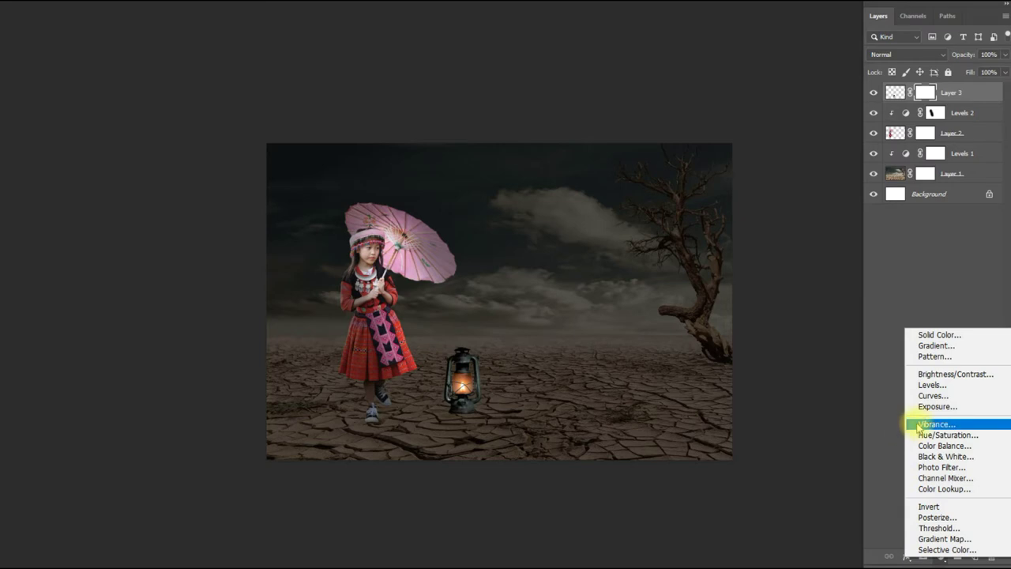
{"action": "left_click", "coordinate": [929, 387]}
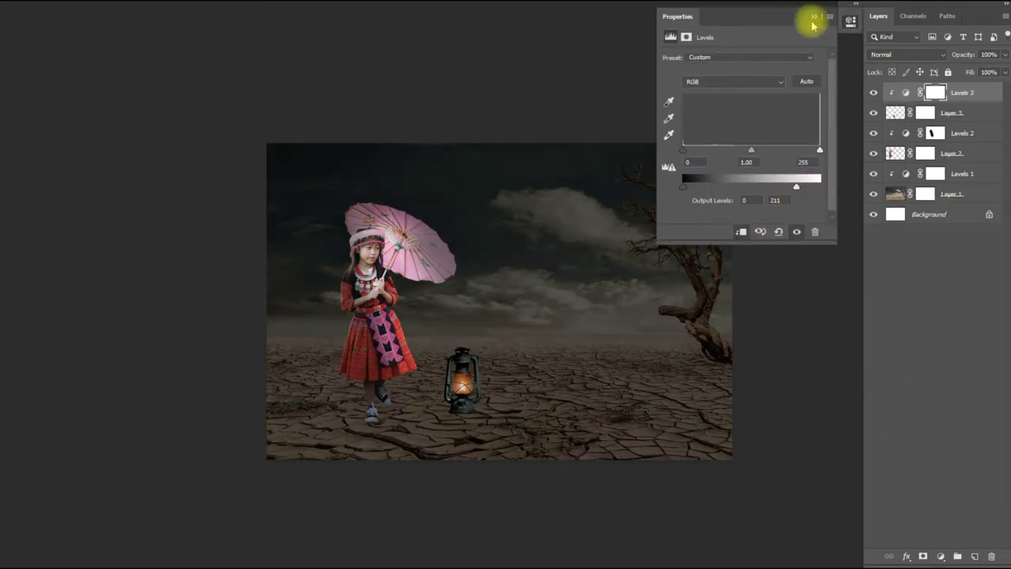
{"action": "left_click", "coordinate": [812, 23]}
{"action": "left_click", "coordinate": [974, 556]}
{"action": "key", "text": "F6"}
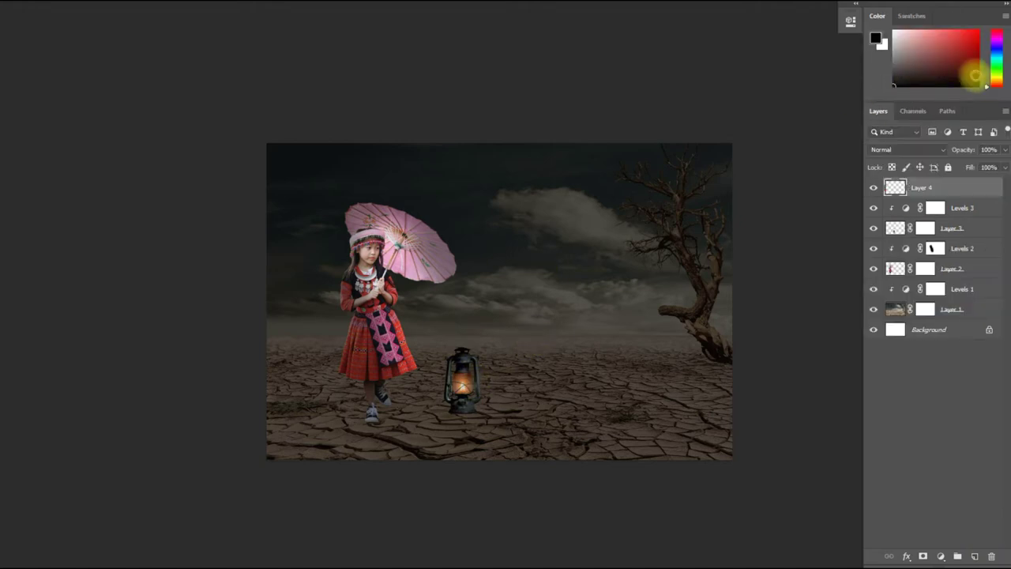
Step: Set the glow layer to Overlay and move the yellow glow toward the girl's hand
{"action": "left_click", "coordinate": [912, 16]}
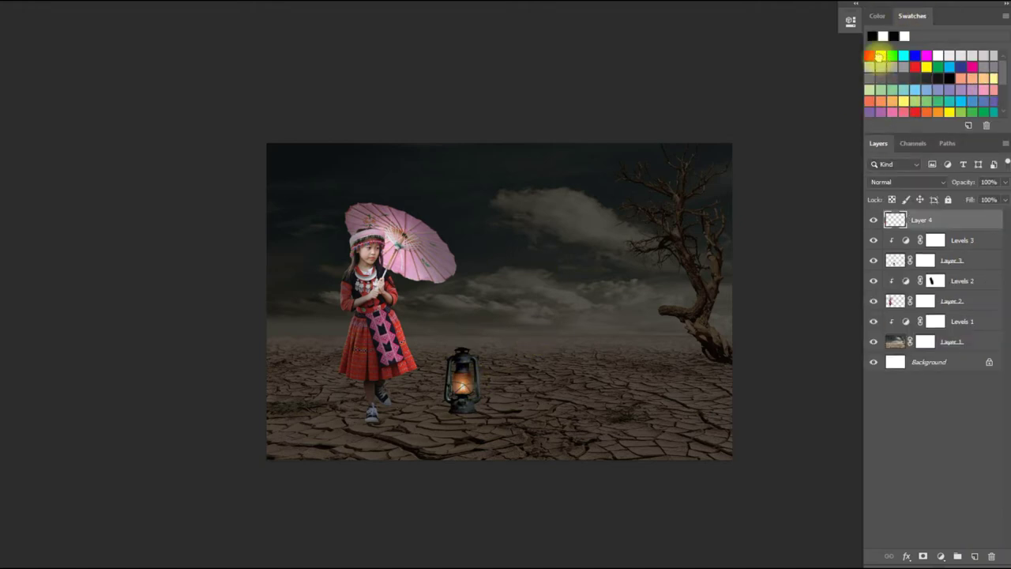
{"action": "left_click", "coordinate": [906, 182]}
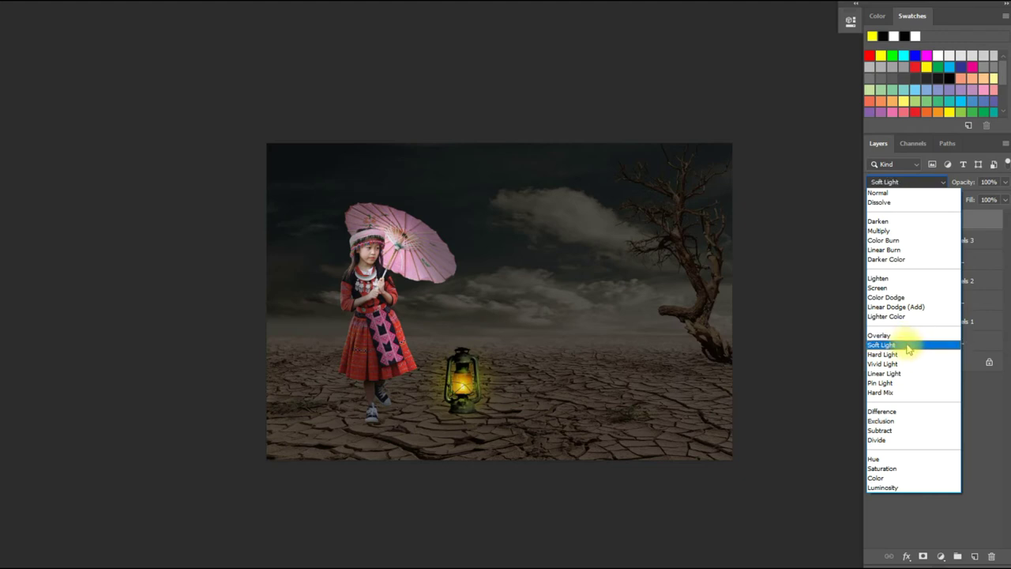
{"action": "left_click", "coordinate": [906, 336]}
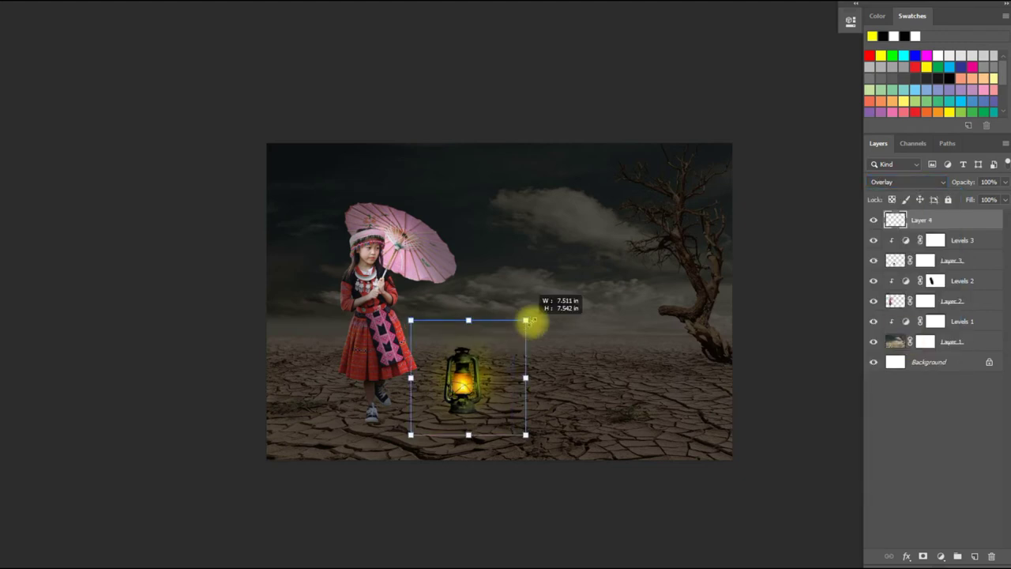
{"action": "left_click_drag", "start_coordinate": [511, 334], "coordinate": [526, 315]}
{"action": "mouse_move", "coordinate": [499, 359]}
{"action": "left_mouse_down"}
{"action": "mouse_move", "coordinate": [423, 289]}
{"action": "mouse_move", "coordinate": [436, 434]}
{"action": "mouse_move", "coordinate": [413, 174]}
{"action": "left_mouse_up"}
Step: Duplicate the glow as Layer 4 copy and enlarge it around the girl and lantern
{"action": "key", "text": "ctrl+j"}
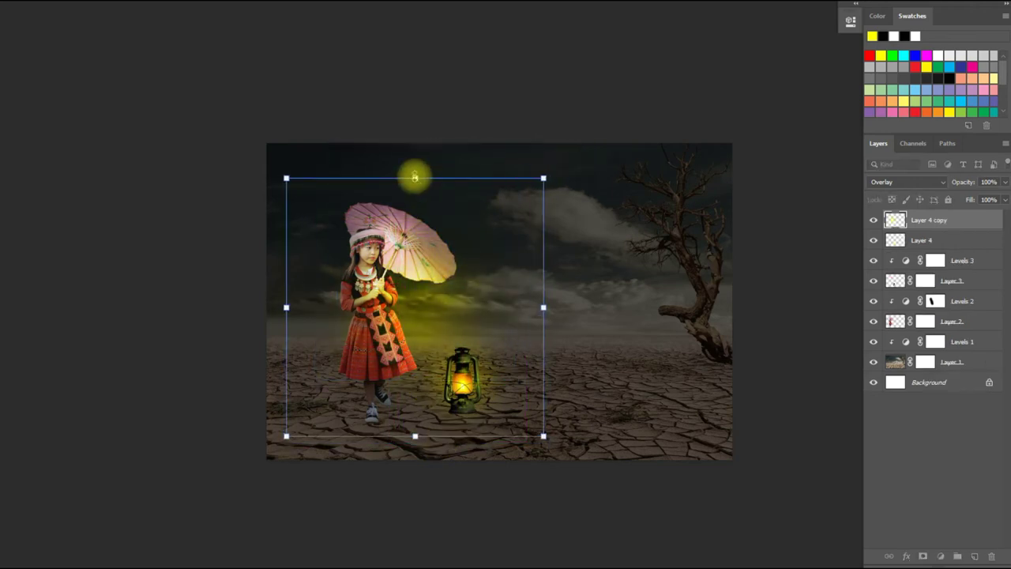
{"action": "left_click_drag", "start_coordinate": [289, 304], "coordinate": [282, 301]}
{"action": "left_click_drag", "start_coordinate": [553, 298], "coordinate": [525, 301]}
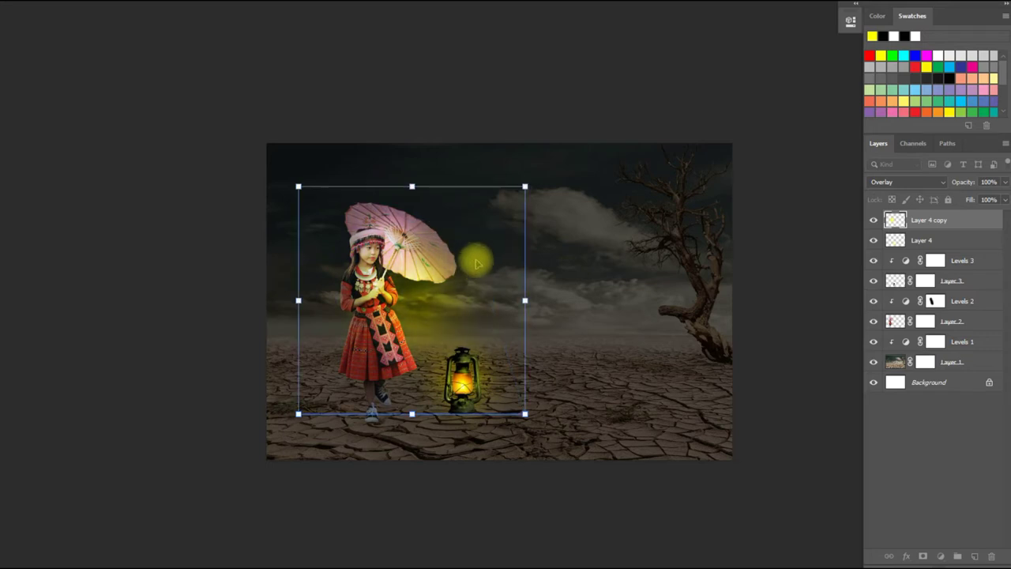
{"action": "left_click_drag", "start_coordinate": [477, 264], "coordinate": [408, 266]}
{"action": "left_click_drag", "start_coordinate": [406, 408], "coordinate": [411, 429]}
{"action": "left_click_drag", "start_coordinate": [523, 427], "coordinate": [555, 458]}
{"action": "left_click_drag", "start_coordinate": [284, 186], "coordinate": [266, 165]}
{"action": "key", "text": "Return"}
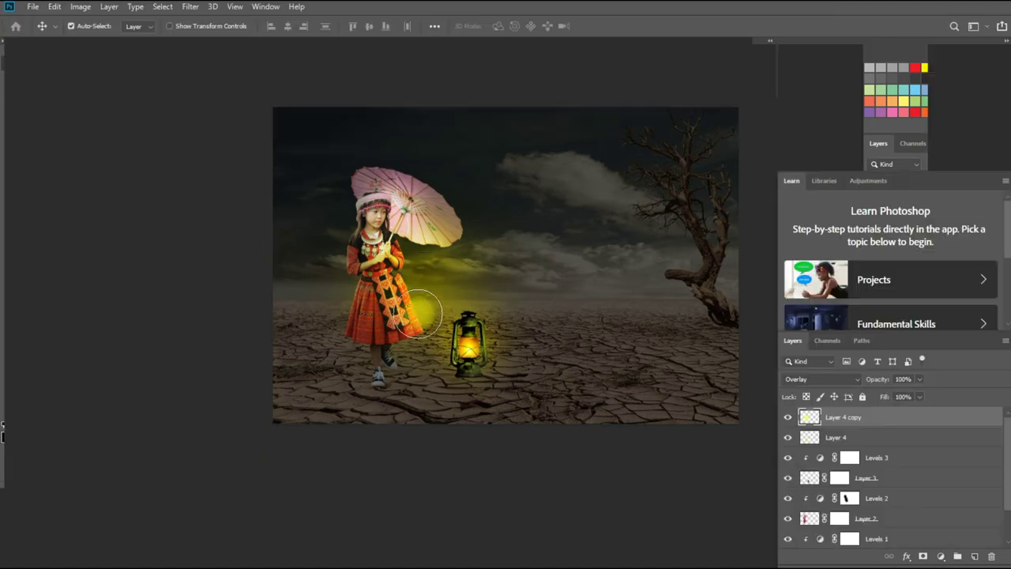
{"action": "key", "text": "b"}
{"action": "left_click", "coordinate": [83, 27]}
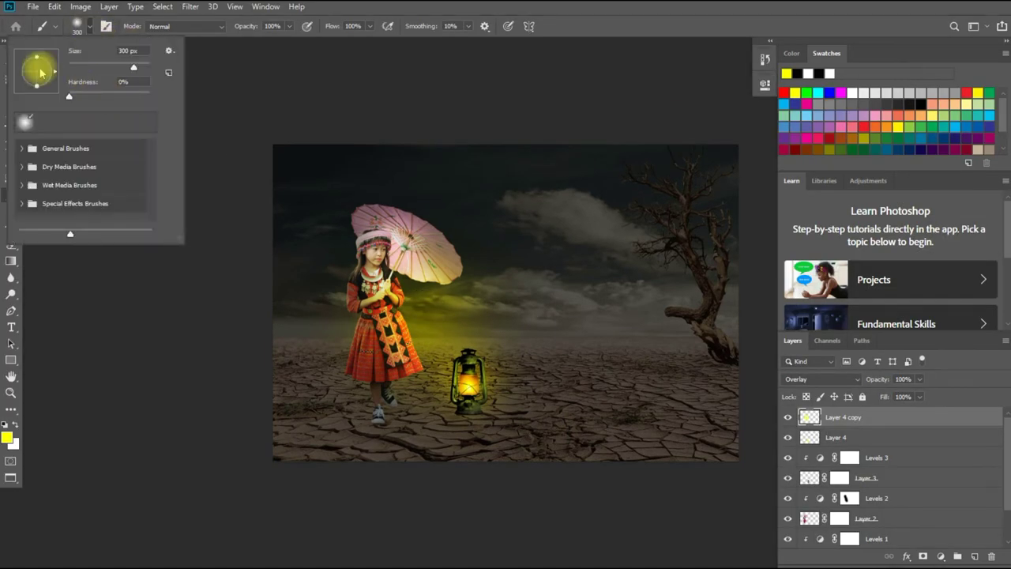
Step: Remove the copied glow layer (Layer 4 copy)
{"action": "left_click", "coordinate": [456, 301]}
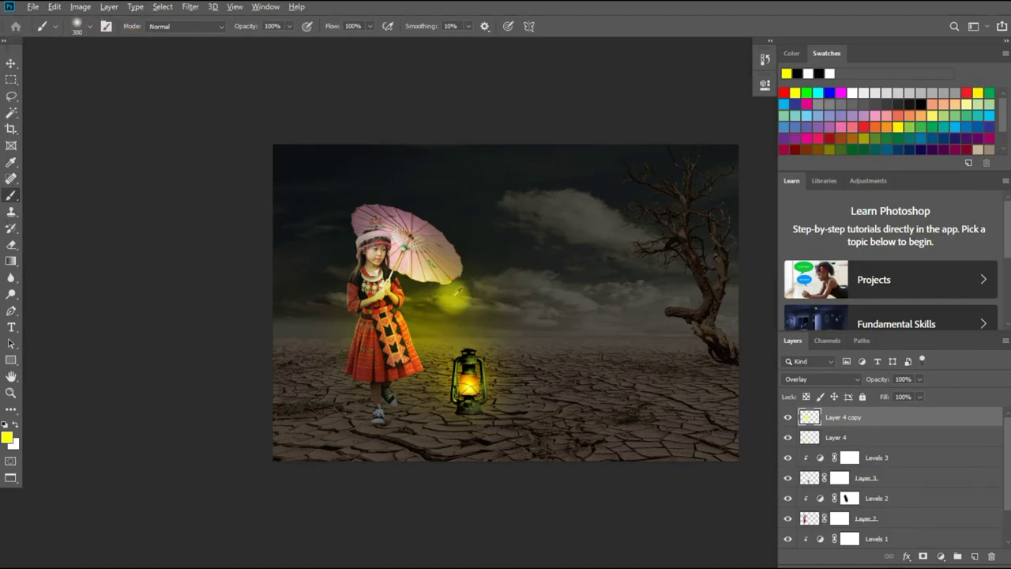
{"action": "right_click", "coordinate": [421, 274]}
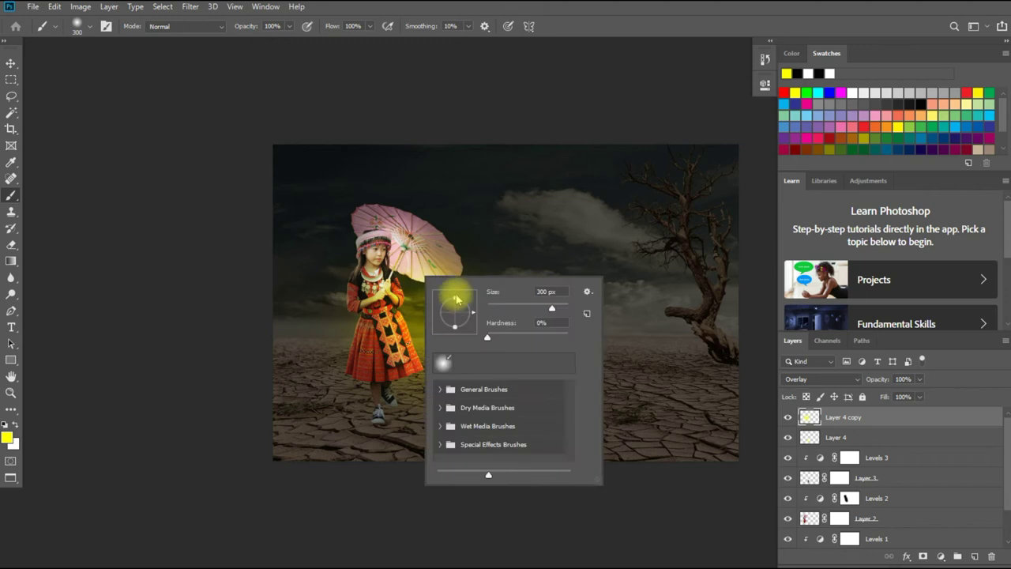
{"action": "left_click", "coordinate": [393, 267]}
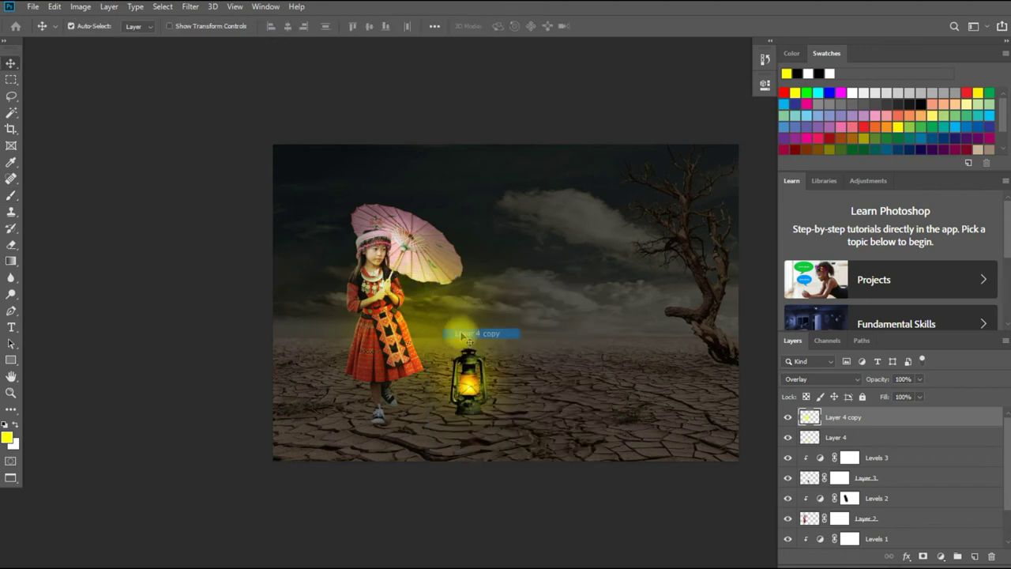
{"action": "key", "text": "ctrl+z"}
Step: Paint a yellow dab on new Layer 5 and stretch it into a beam between lantern and girl
{"action": "left_click", "coordinate": [976, 555]}
{"action": "key", "text": "b"}
{"action": "left_click", "coordinate": [453, 307]}
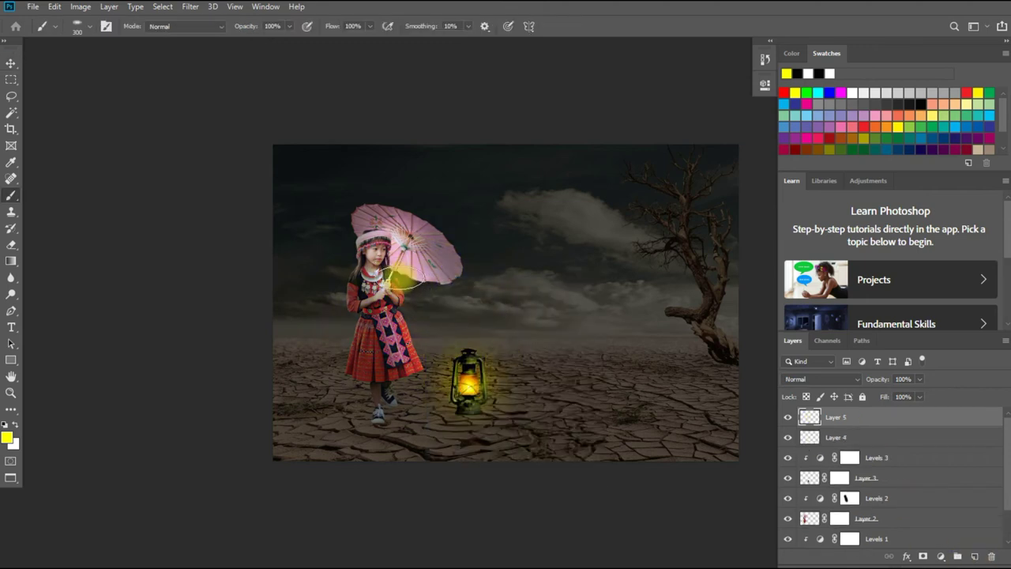
{"action": "key", "text": "ctrl+t"}
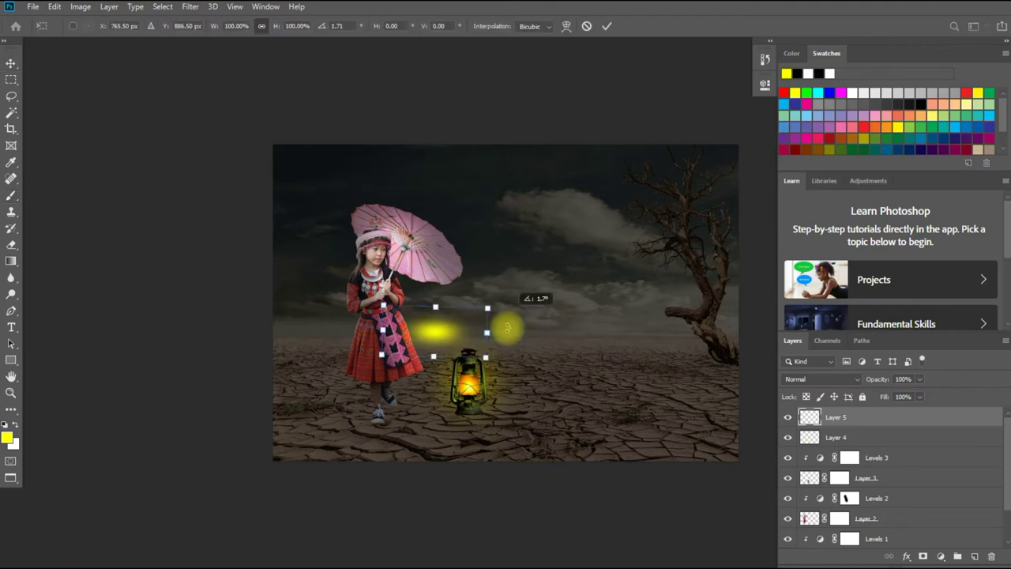
{"action": "left_click_drag", "start_coordinate": [474, 332], "coordinate": [500, 379]}
{"action": "left_click_drag", "start_coordinate": [608, 369], "coordinate": [592, 415]}
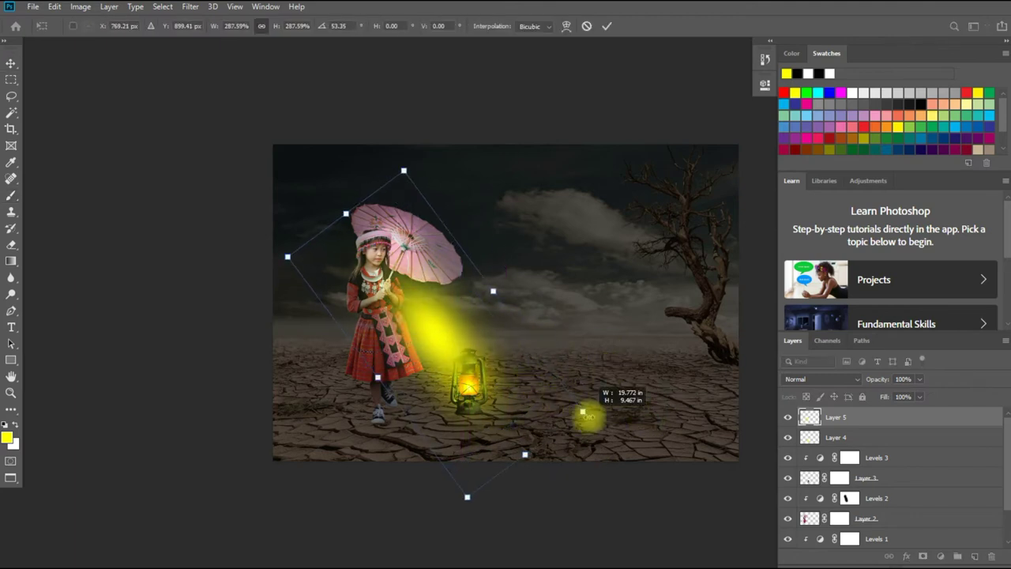
{"action": "mouse_move", "coordinate": [508, 361]}
{"action": "left_mouse_down"}
{"action": "mouse_move", "coordinate": [406, 124]}
{"action": "mouse_move", "coordinate": [505, 410]}
{"action": "left_mouse_up"}
{"action": "key", "text": "Return"}
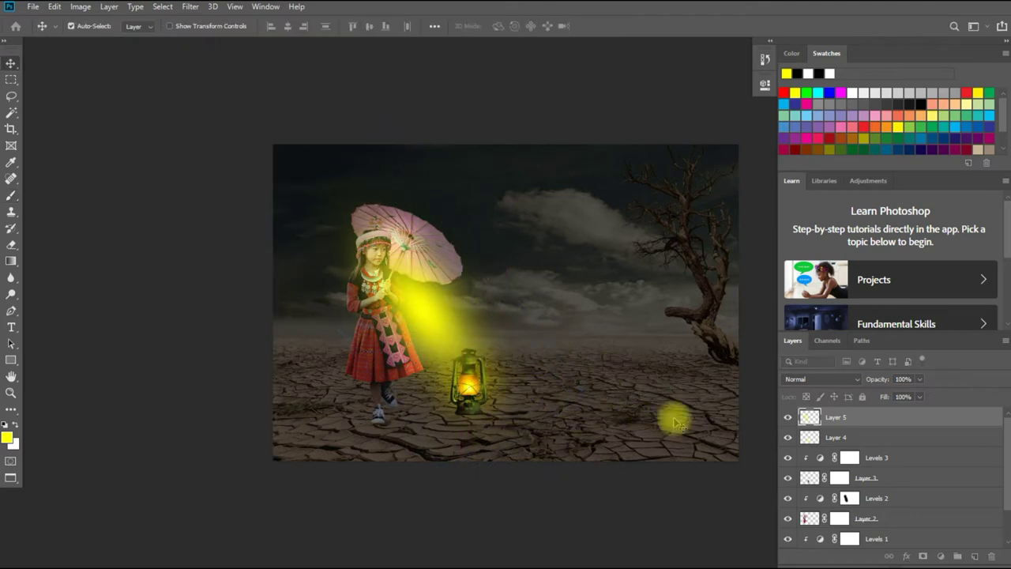
Step: Blend the yellow light streak as Soft Light
{"action": "left_click", "coordinate": [852, 379]}
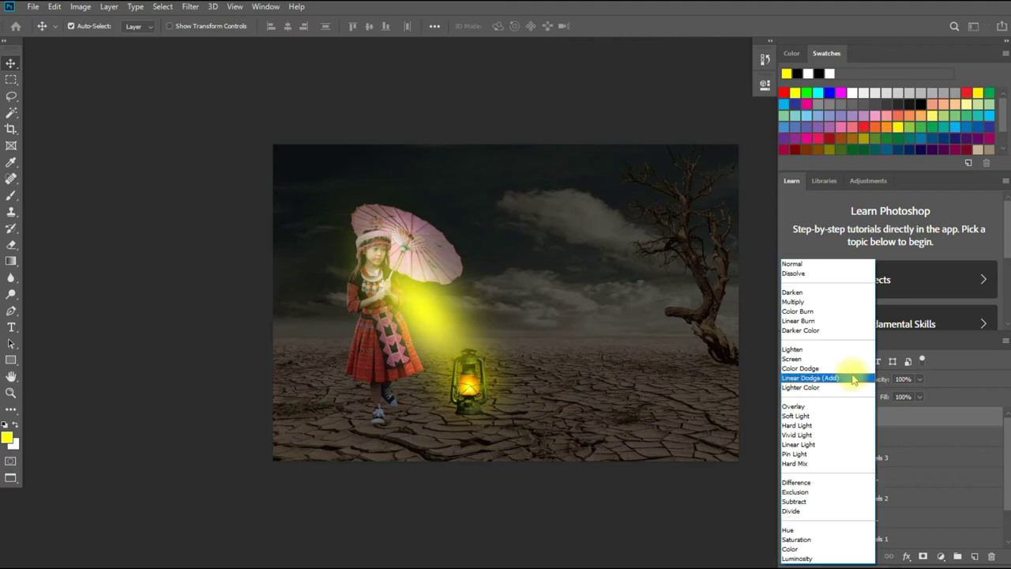
{"action": "left_click", "coordinate": [846, 417]}
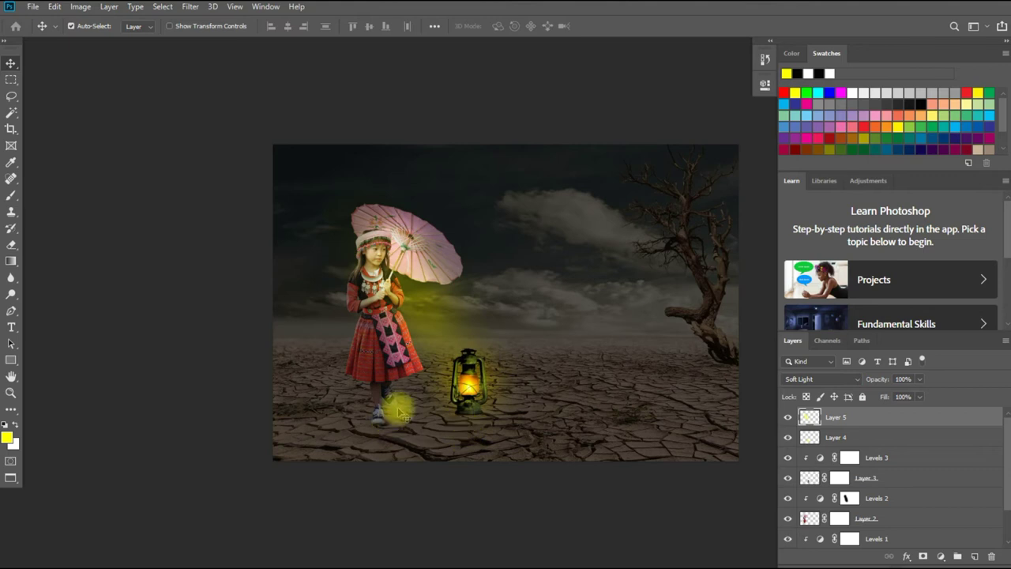
{"action": "left_click_drag", "start_coordinate": [639, 415], "coordinate": [849, 538]}
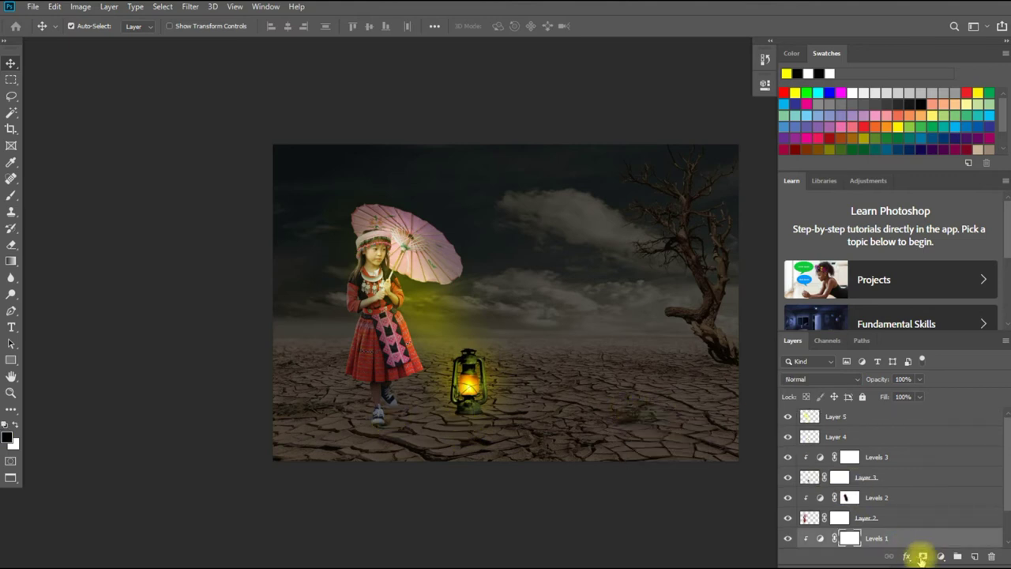
Step: Add a Hue/Saturation adjustment with Hue +65, Saturation -40 and Lightness -17
{"action": "left_click", "coordinate": [907, 557]}
{"action": "left_click", "coordinate": [940, 556]}
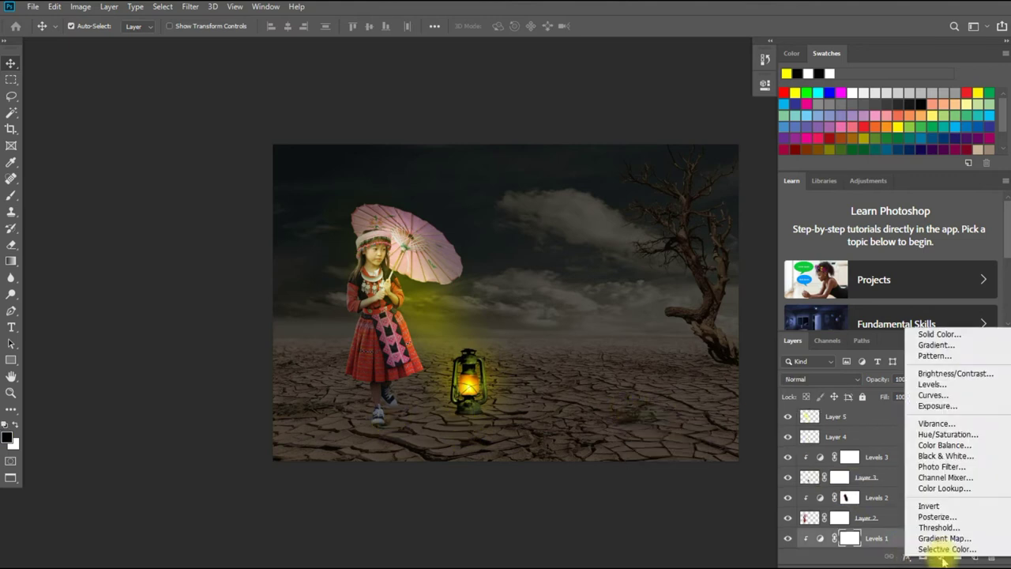
{"action": "left_click", "coordinate": [947, 434]}
{"action": "left_click_drag", "start_coordinate": [633, 179], "coordinate": [693, 179]}
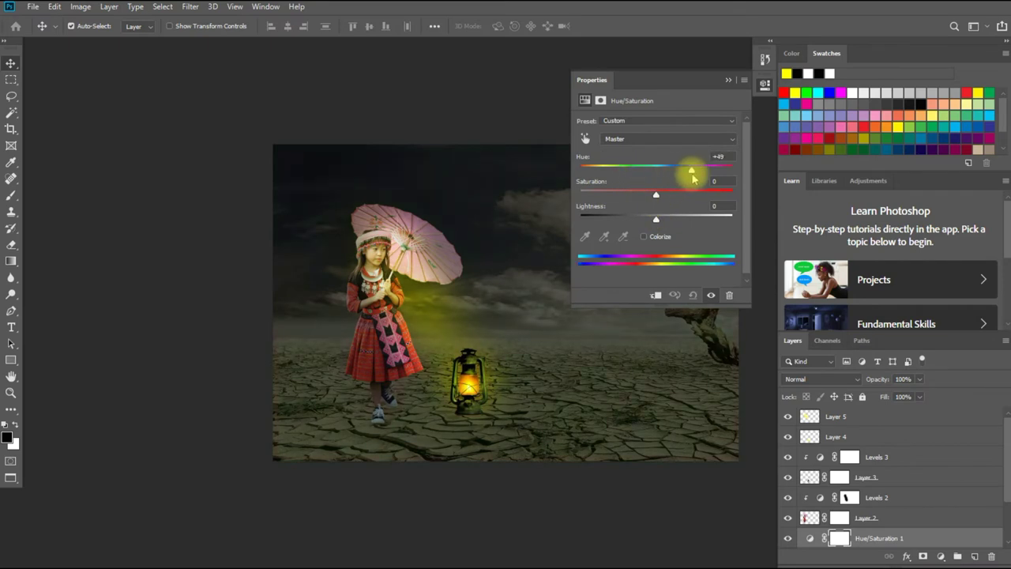
{"action": "left_click_drag", "start_coordinate": [646, 224], "coordinate": [641, 221]}
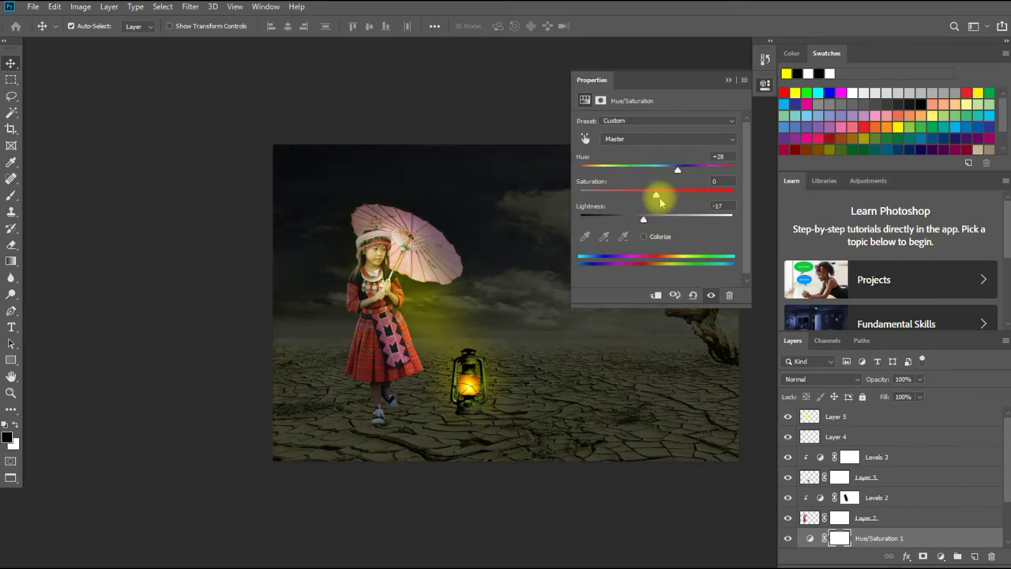
{"action": "left_click_drag", "start_coordinate": [691, 199], "coordinate": [627, 199]}
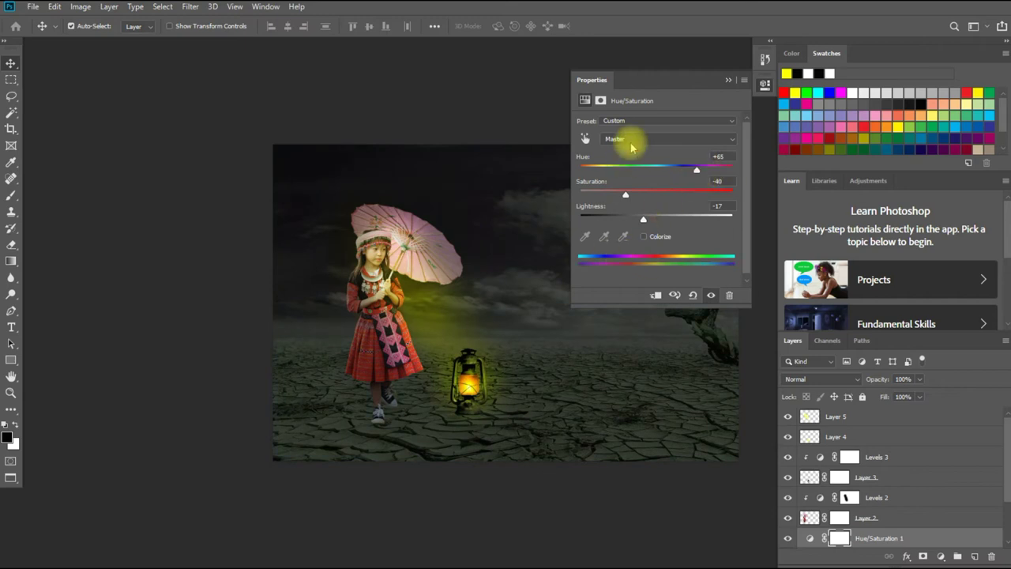
{"action": "left_click", "coordinate": [551, 277]}
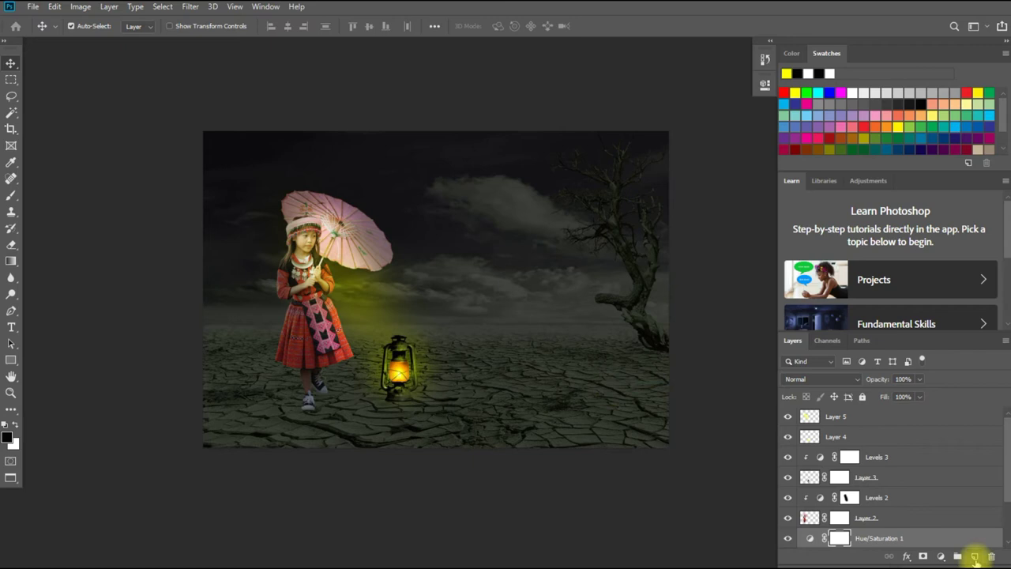
Step: On new Layer 6, paint soft blue across the sky with a 1500 px brush
{"action": "left_click", "coordinate": [976, 557]}
{"action": "left_click", "coordinate": [796, 110]}
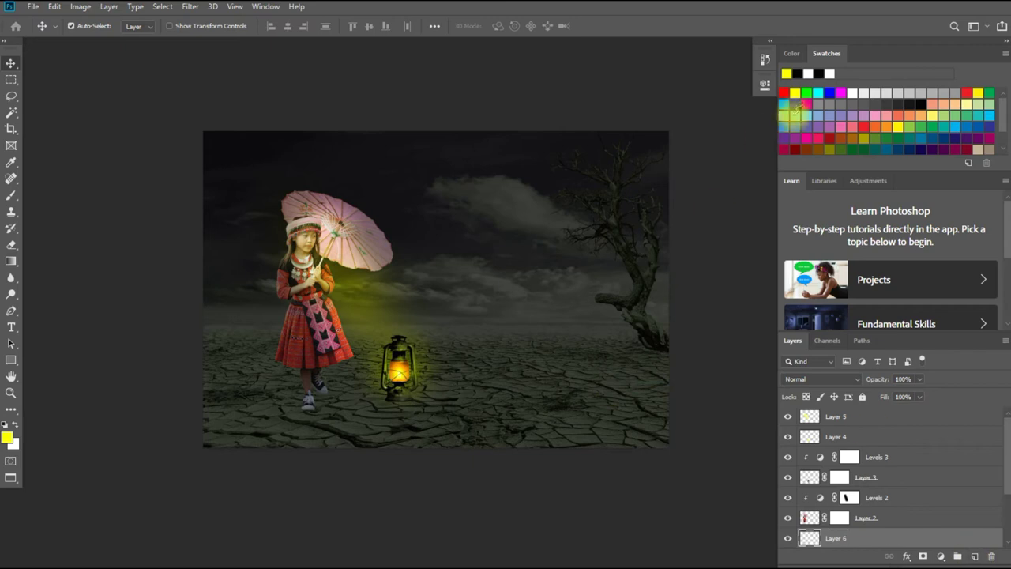
{"action": "key", "text": "b"}
{"action": "right_click", "coordinate": [524, 293]}
{"action": "left_click", "coordinate": [515, 367]}
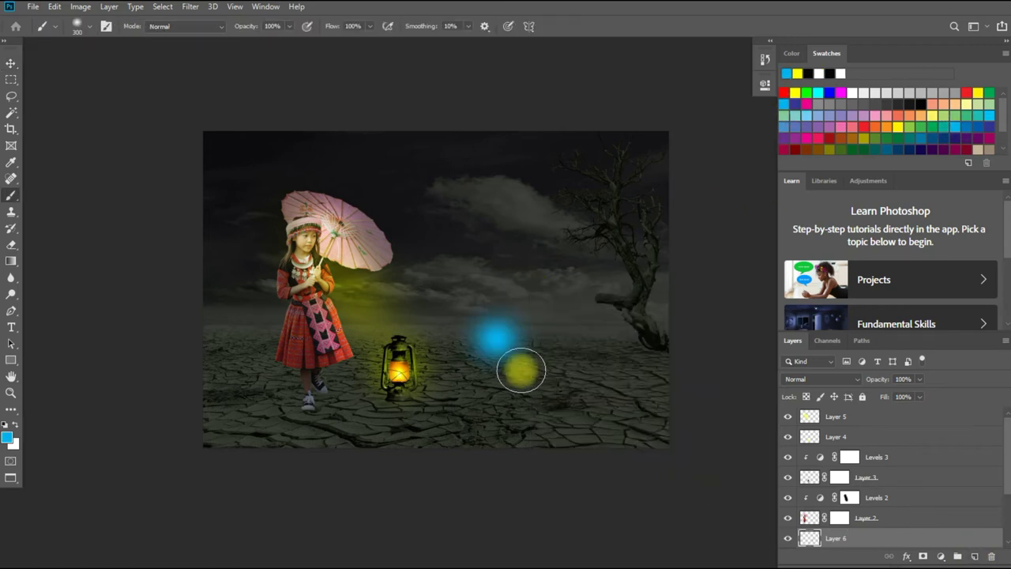
{"action": "key", "text": "bracketright"}
{"action": "key", "text": "bracketright"}
{"action": "key", "text": "bracketright"}
{"action": "key", "text": "bracketright"}
{"action": "key", "text": "bracketright"}
{"action": "key", "text": "bracketright"}
{"action": "key", "text": "bracketright"}
{"action": "key", "text": "bracketright"}
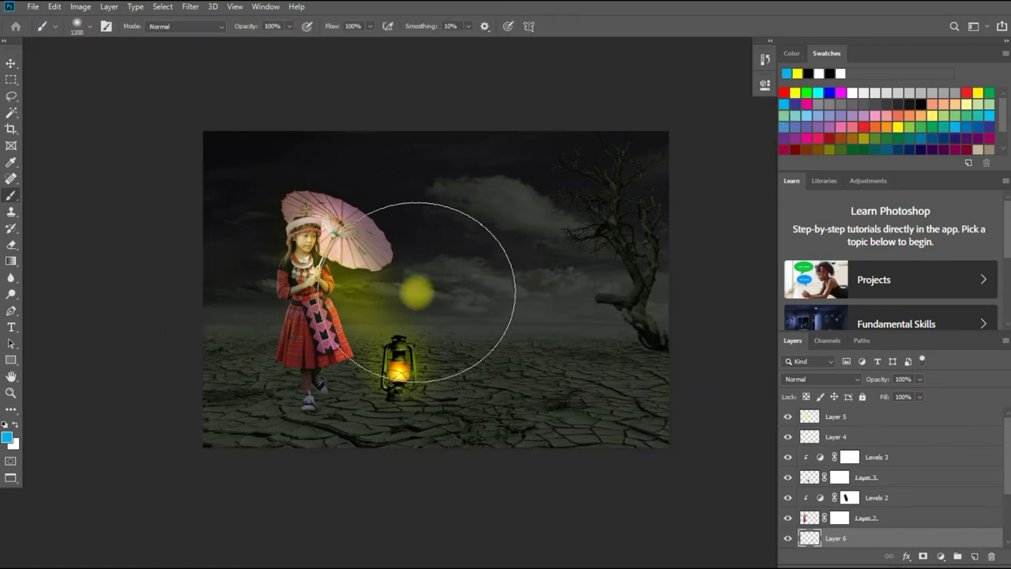
{"action": "key", "text": "bracketright"}
{"action": "key", "text": "bracketright"}
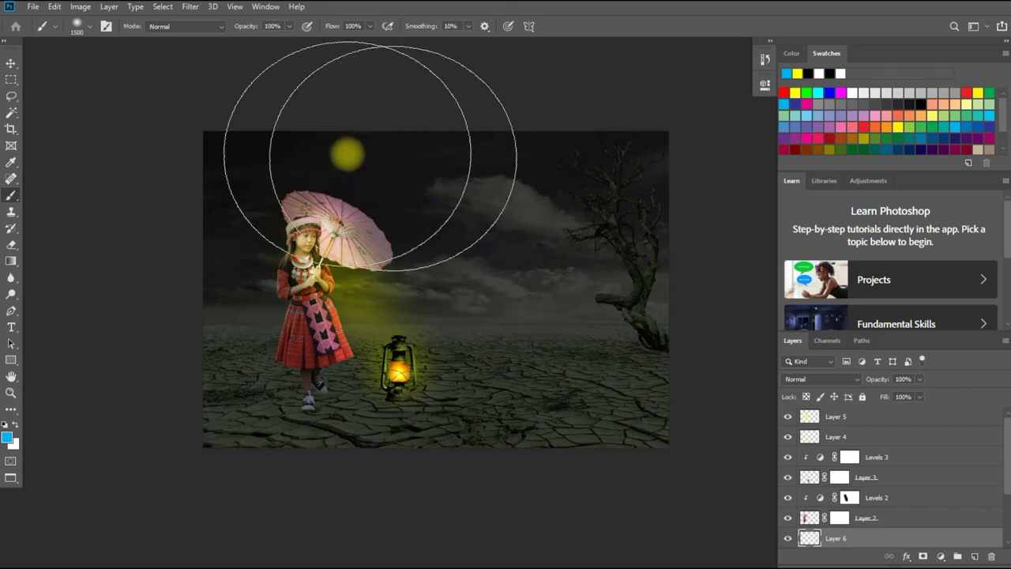
{"action": "mouse_move", "coordinate": [221, 150]}
{"action": "left_mouse_down"}
{"action": "mouse_move", "coordinate": [646, 134]}
{"action": "mouse_move", "coordinate": [511, 235]}
{"action": "left_mouse_up"}
Step: Fit the blue layer to the canvas, blend it as Overlay and move it up the stack
{"action": "key", "text": "ctrl+t"}
{"action": "left_click_drag", "start_coordinate": [435, 374], "coordinate": [436, 430]}
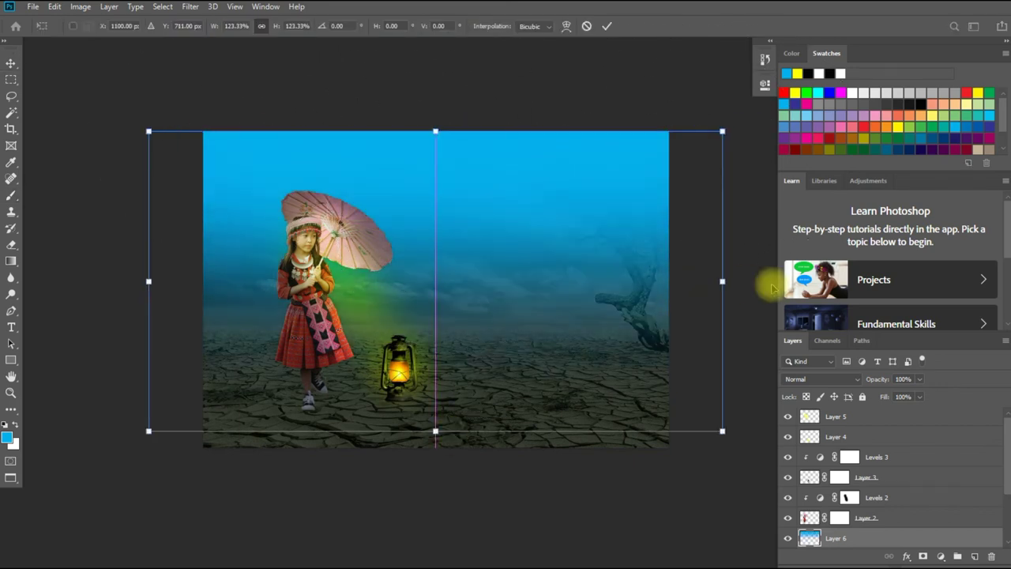
{"action": "left_click_drag", "start_coordinate": [722, 282], "coordinate": [674, 284]}
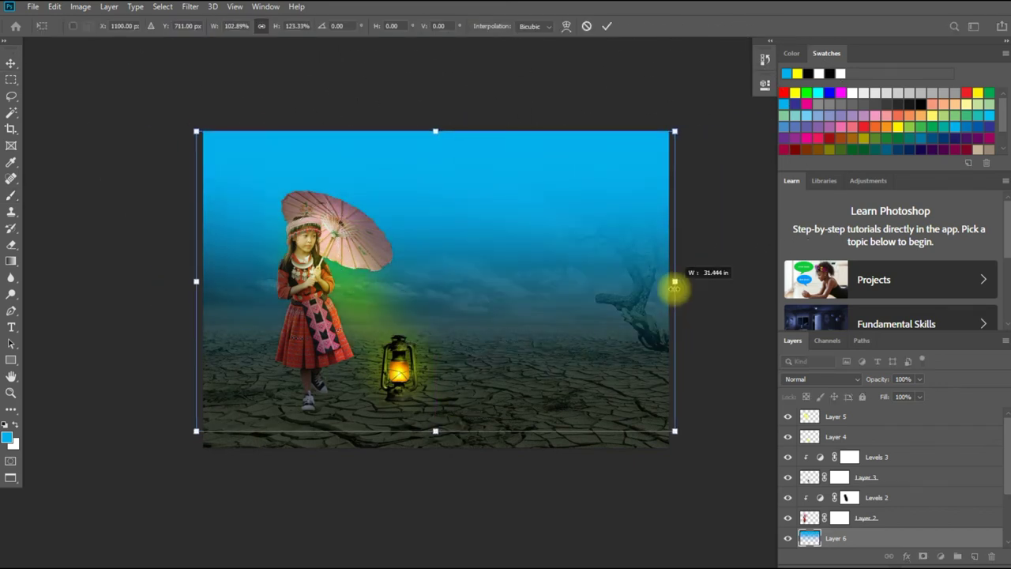
{"action": "key", "text": "Return"}
{"action": "left_click", "coordinate": [826, 378]}
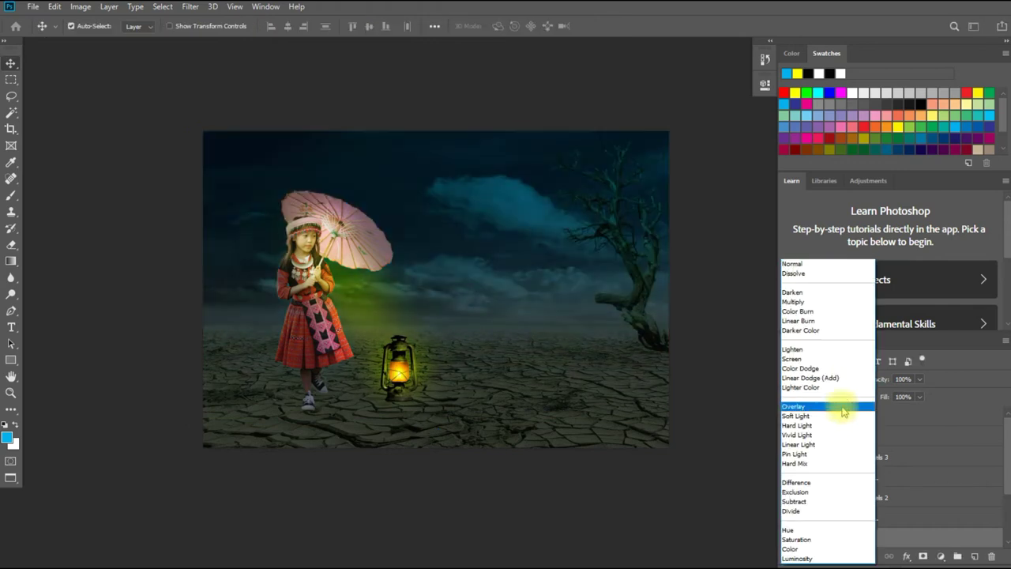
{"action": "left_click", "coordinate": [842, 406]}
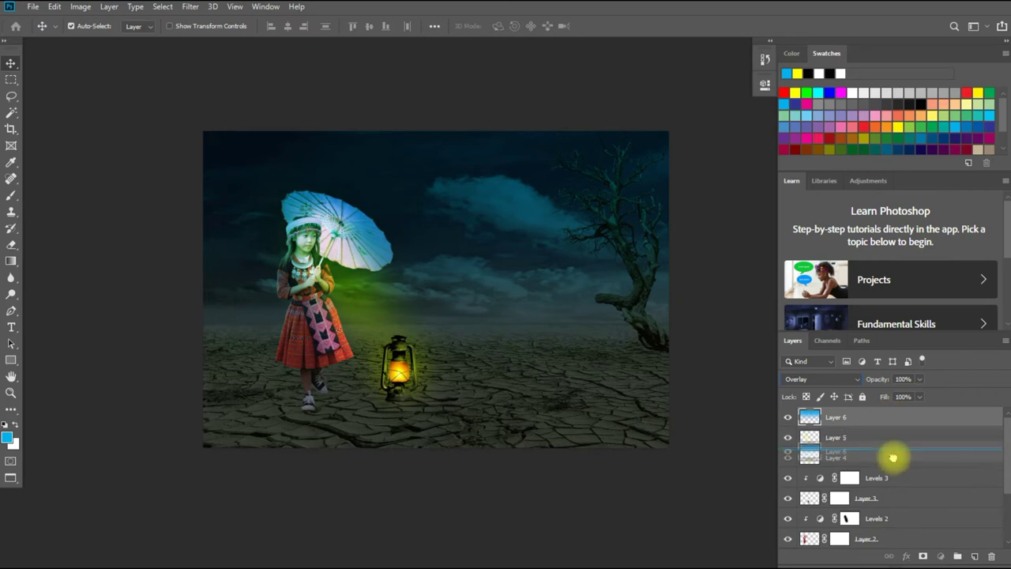
{"action": "mouse_move", "coordinate": [881, 537]}
{"action": "left_mouse_down"}
{"action": "mouse_move", "coordinate": [904, 527]}
{"action": "mouse_move", "coordinate": [887, 527]}
{"action": "left_mouse_up"}
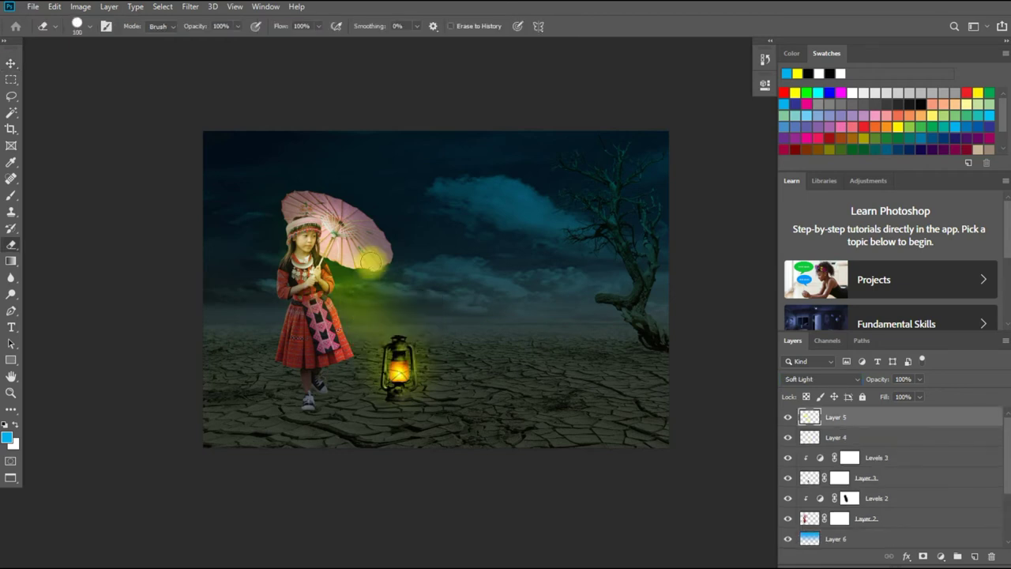
Step: Set the eraser to a soft 500 px brush
{"action": "right_click", "coordinate": [390, 297]}
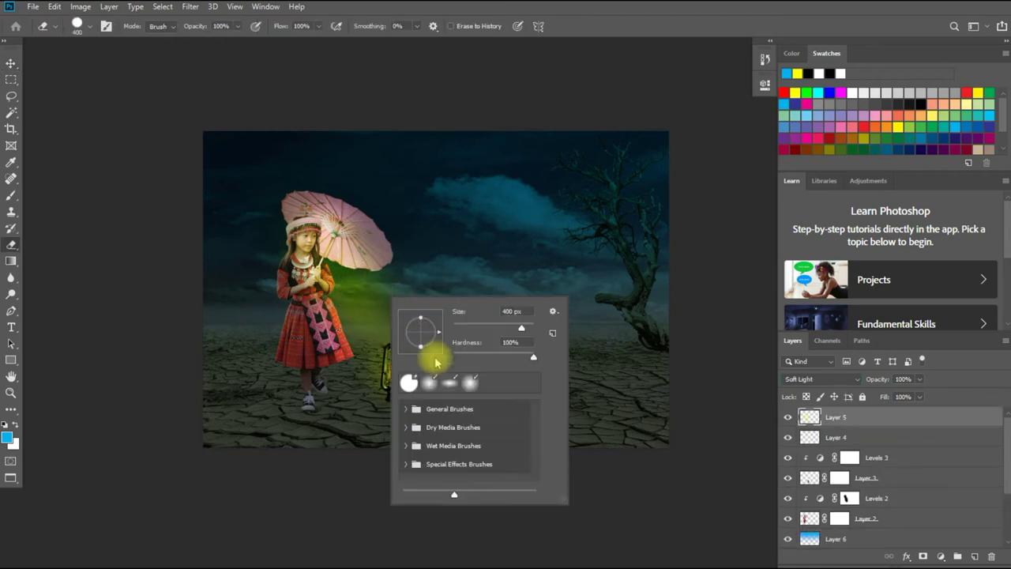
{"action": "key", "text": "Return"}
{"action": "key", "text": "bracketright"}
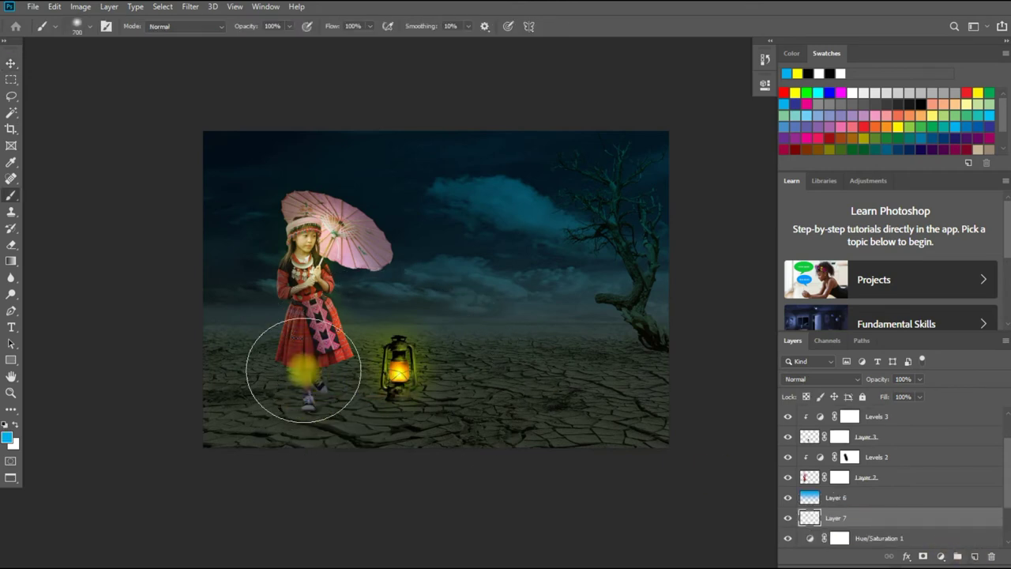
Step: Paint a Multiply shadow leftward from the girl's feet and trim it with a 700 px eraser
{"action": "mouse_move", "coordinate": [310, 385]}
{"action": "left_mouse_down"}
{"action": "mouse_move", "coordinate": [261, 359]}
{"action": "mouse_move", "coordinate": [212, 314]}
{"action": "left_mouse_up"}
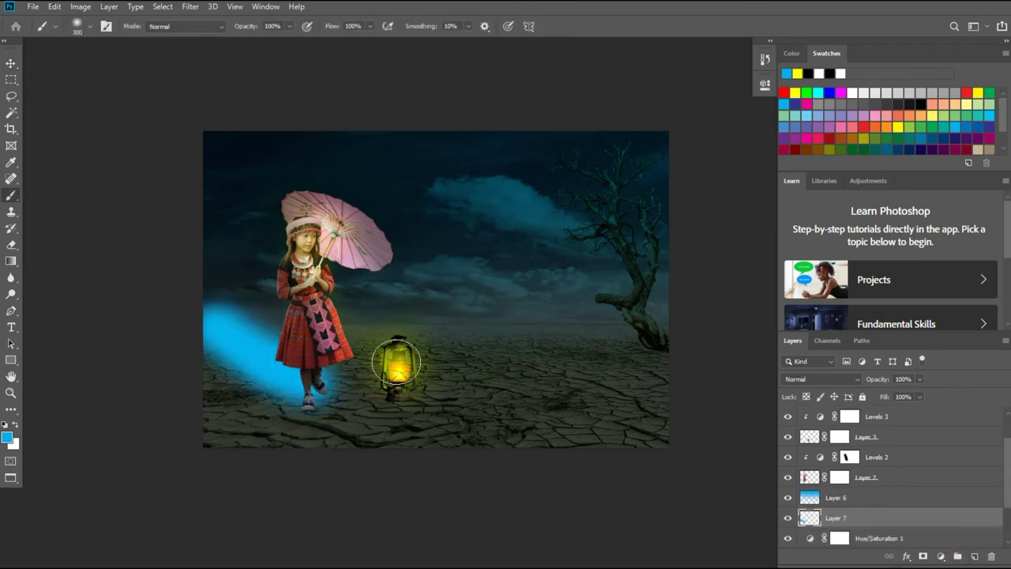
{"action": "left_click", "coordinate": [822, 379]}
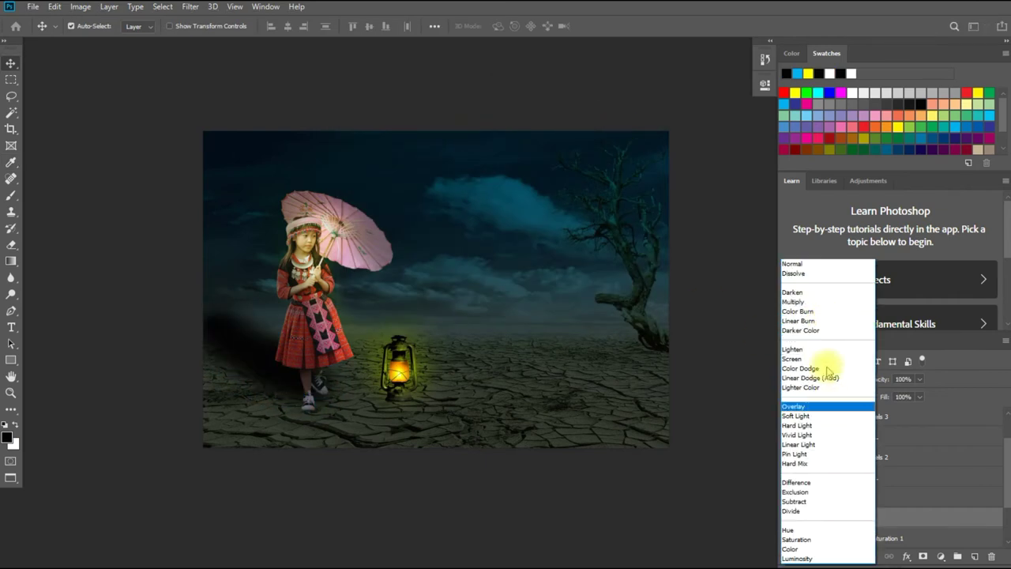
{"action": "left_click", "coordinate": [793, 302]}
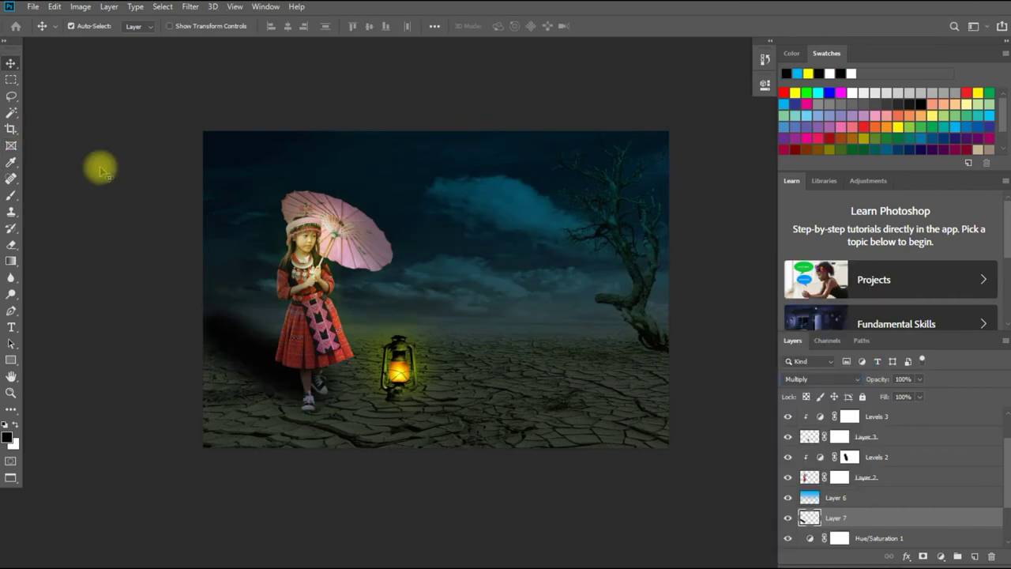
{"action": "left_click", "coordinate": [11, 180]}
{"action": "left_click", "coordinate": [89, 26]}
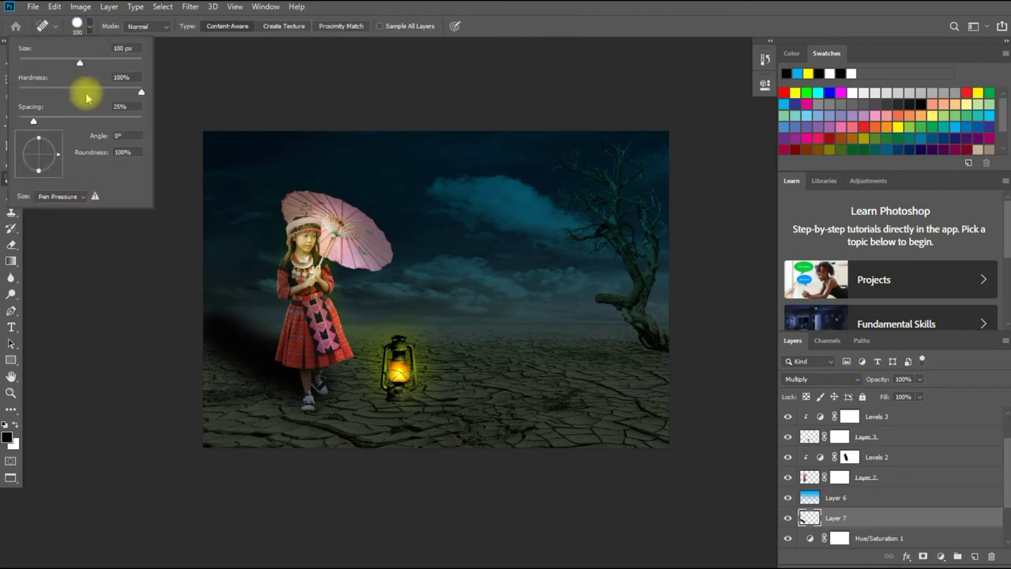
{"action": "key", "text": "Return"}
{"action": "key", "text": "e"}
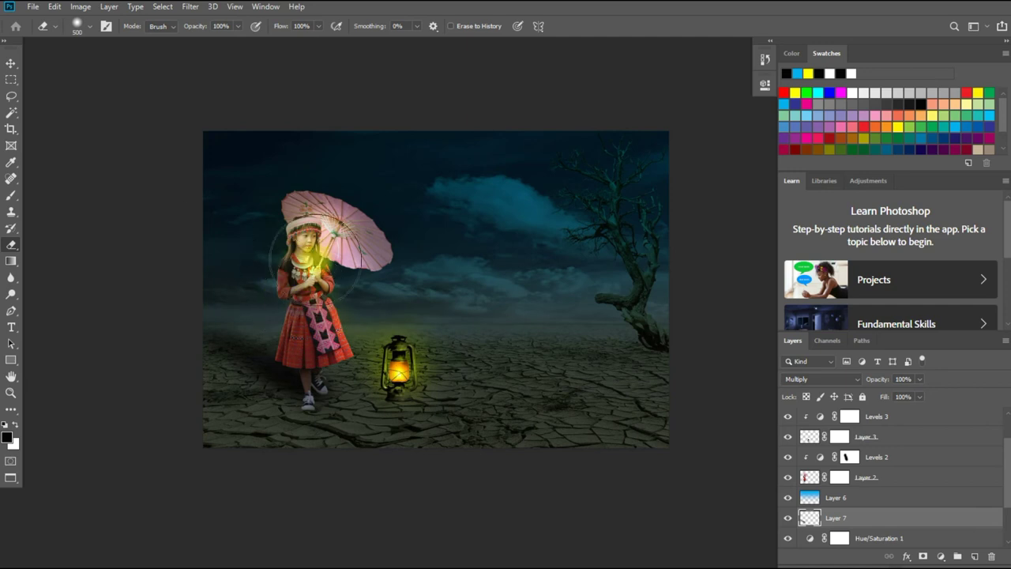
{"action": "key", "text": "bracketright"}
{"action": "key", "text": "bracketright"}
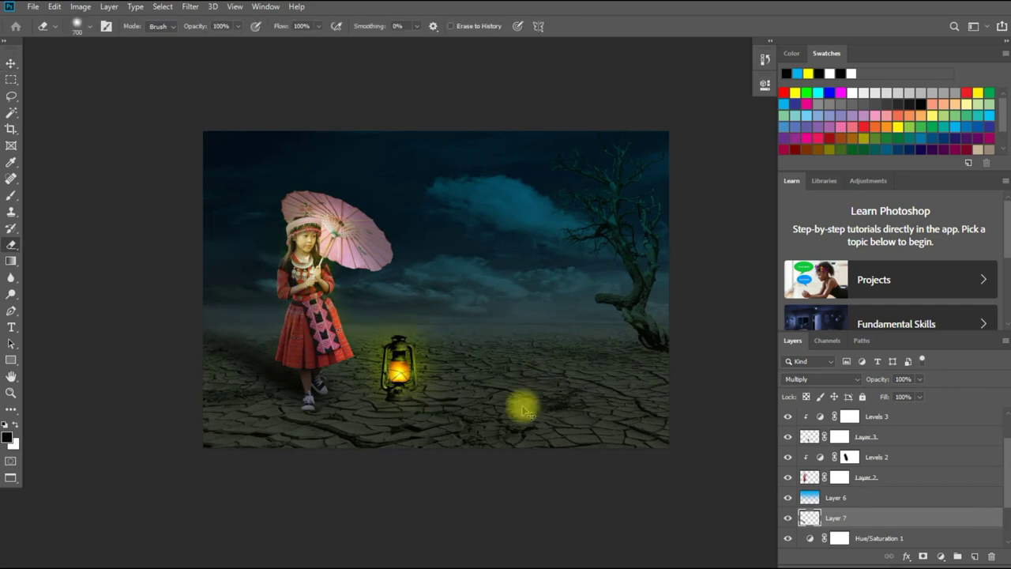
Step: Add Layer 8 above Hue/Saturation 1 and paint darkness along the bottom with a 900 px brush
{"action": "key", "text": "v"}
{"action": "right_click", "coordinate": [433, 417]}
{"action": "left_click", "coordinate": [474, 422]}
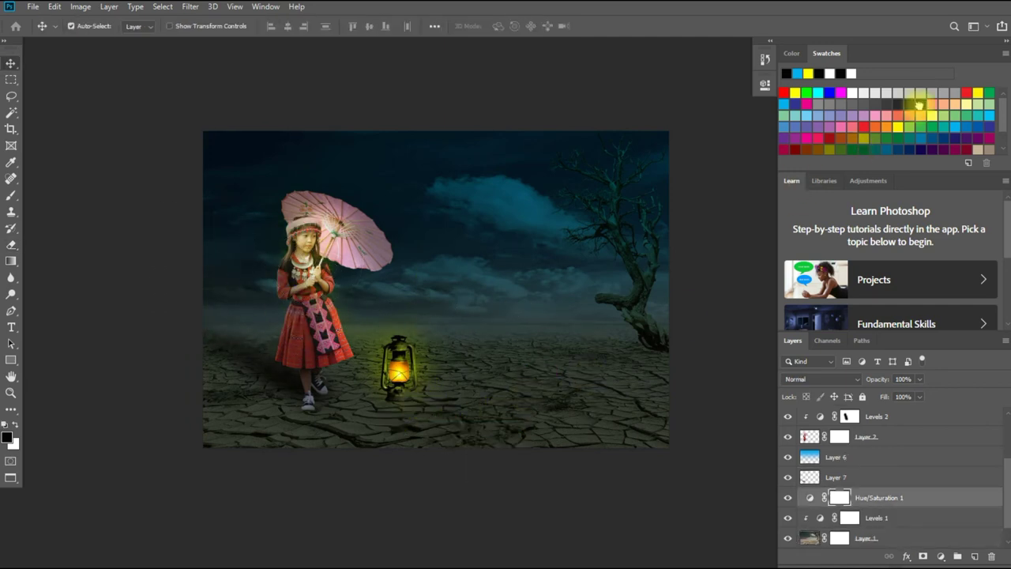
{"action": "left_click", "coordinate": [974, 556]}
{"action": "key", "text": "b"}
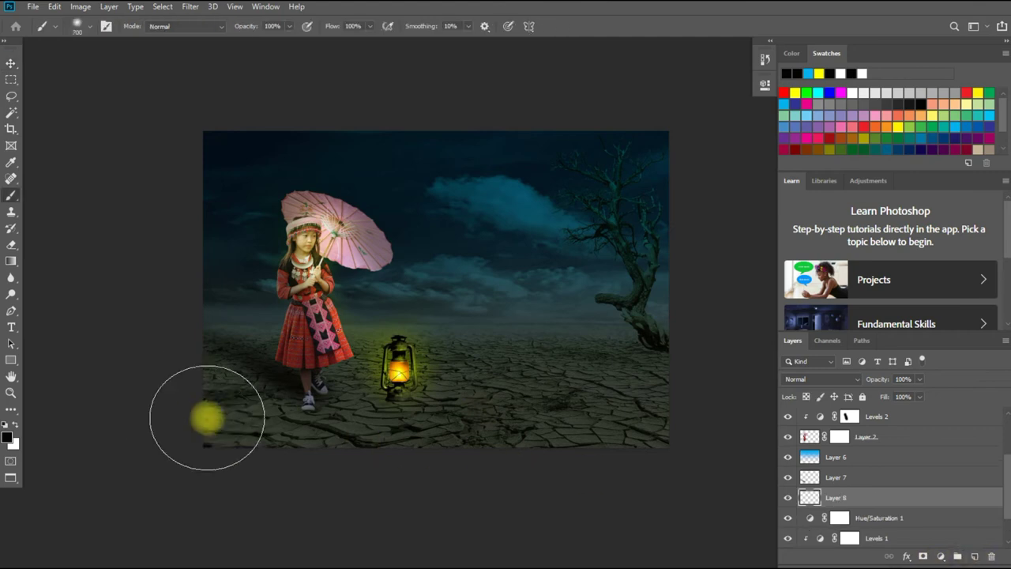
{"action": "key", "text": "bracketright"}
{"action": "key", "text": "bracketright"}
{"action": "mouse_move", "coordinate": [207, 417]}
{"action": "left_mouse_down"}
{"action": "mouse_move", "coordinate": [492, 495]}
{"action": "mouse_move", "coordinate": [641, 463]}
{"action": "mouse_move", "coordinate": [517, 454]}
{"action": "mouse_move", "coordinate": [617, 447]}
{"action": "left_mouse_up"}
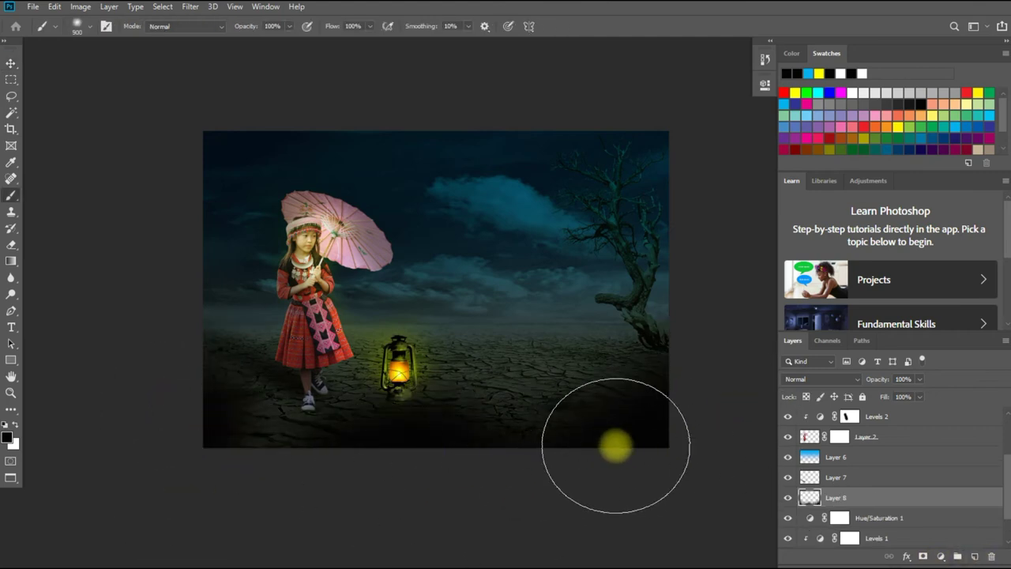
Step: Blend Layer 8 as Multiply and place the snail photo into the composite
{"action": "key", "text": "v"}
{"action": "left_click", "coordinate": [822, 380]}
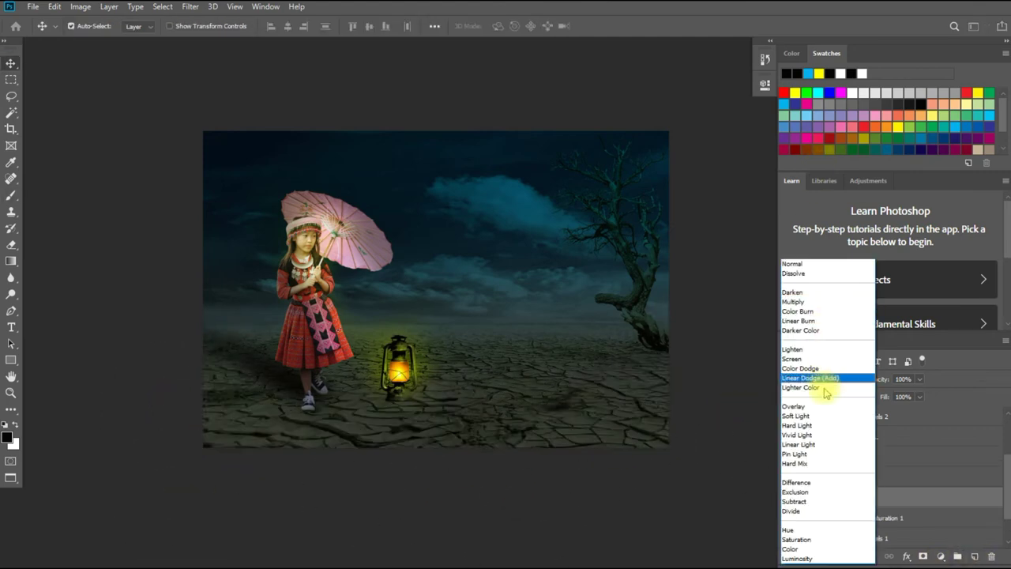
{"action": "left_click", "coordinate": [798, 302]}
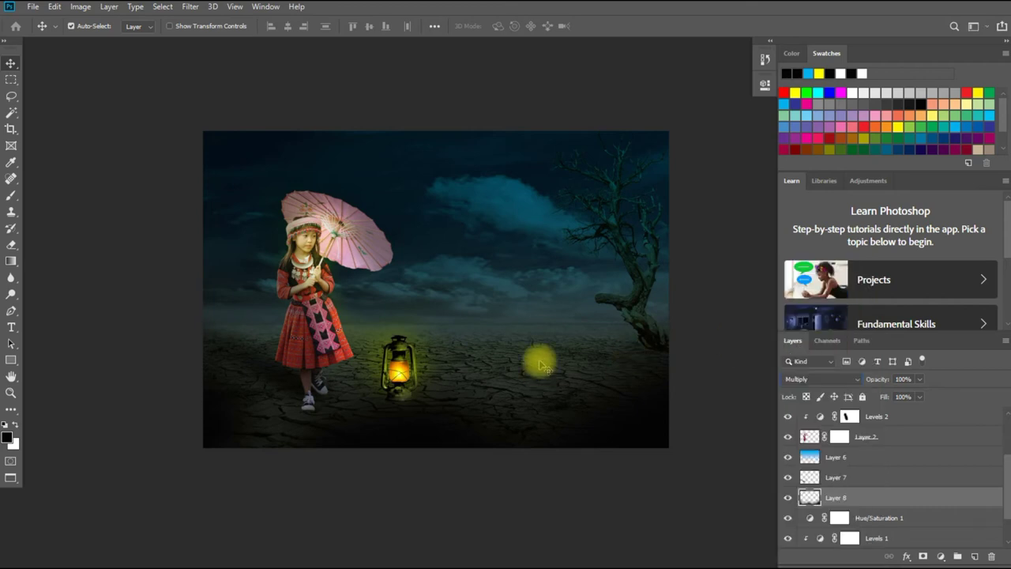
{"action": "left_click_drag", "start_coordinate": [619, 437], "coordinate": [472, 324]}
Step: Confirm the placed snail photo at full size, move its layer to the top, and zoom in
{"action": "key", "text": "Return"}
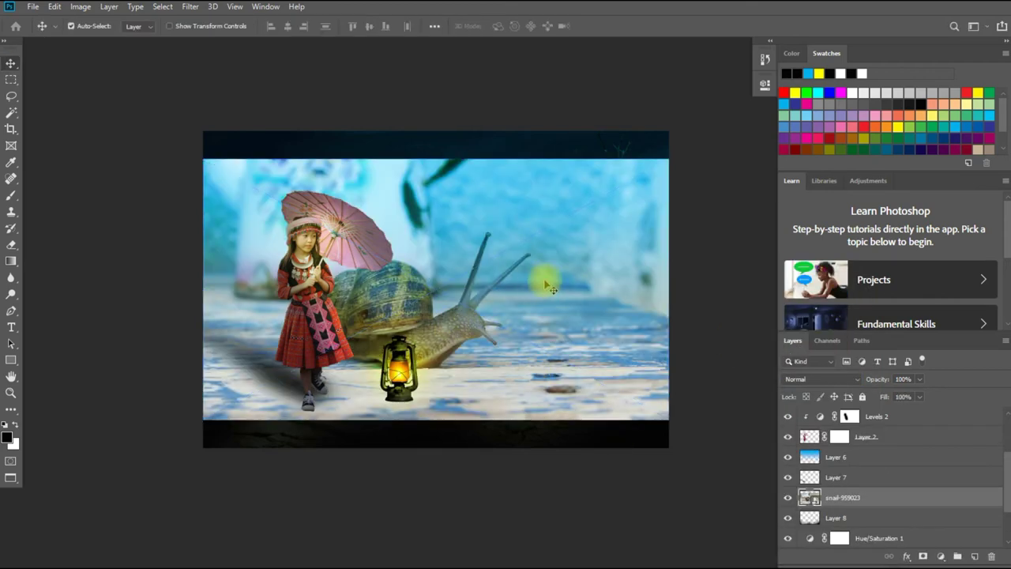
{"action": "scroll", "coordinate": [895, 428], "scroll_direction": "up", "scroll_amount": 2}
{"action": "left_click_drag", "start_coordinate": [884, 407], "coordinate": [884, 412]}
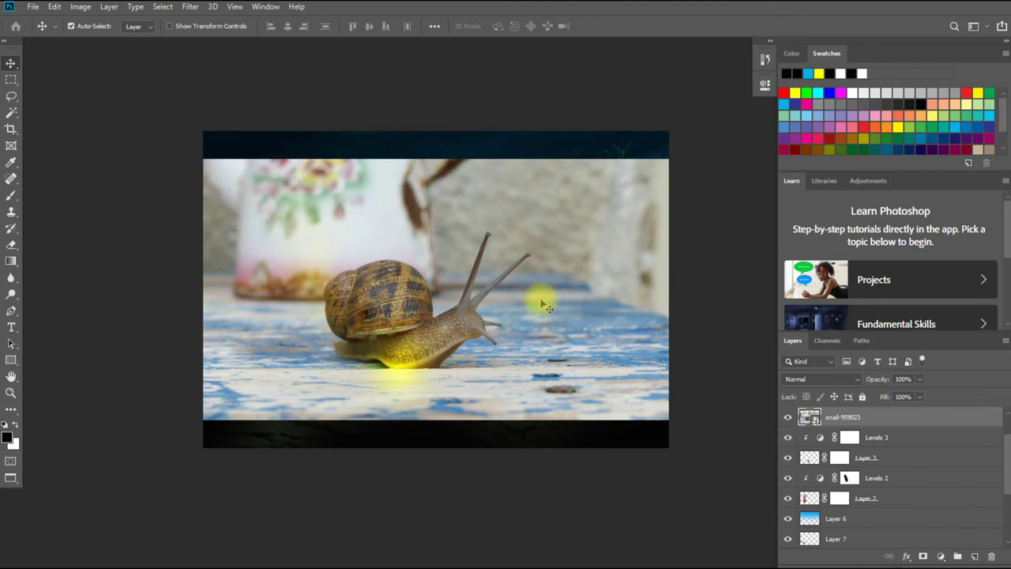
{"action": "key", "text": "ctrl+t"}
{"action": "left_click_drag", "start_coordinate": [668, 158], "coordinate": [395, 278]}
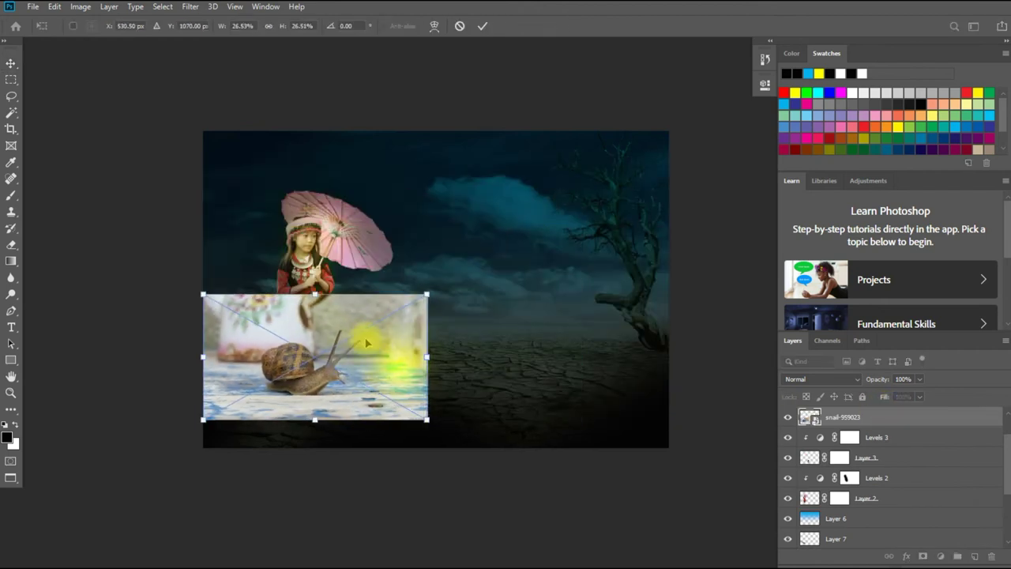
{"action": "key", "text": "ctrl+z"}
{"action": "key", "text": "Return"}
{"action": "key", "text": "ctrl+plus"}
{"action": "key", "text": "ctrl+plus"}
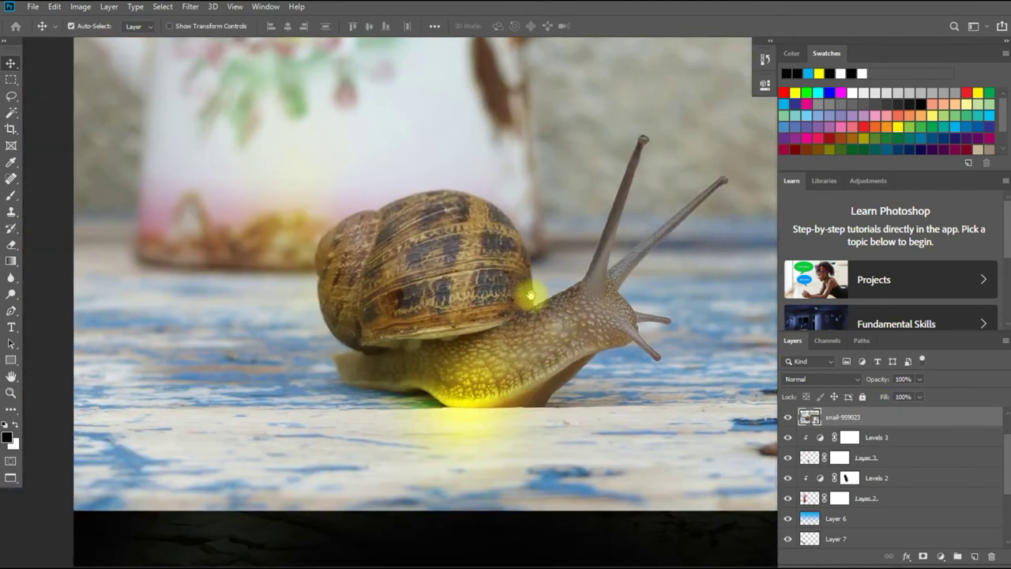
Step: Quick-select the snail's shell, body and neck
{"action": "key", "text": "w"}
{"action": "key", "text": "shift+w"}
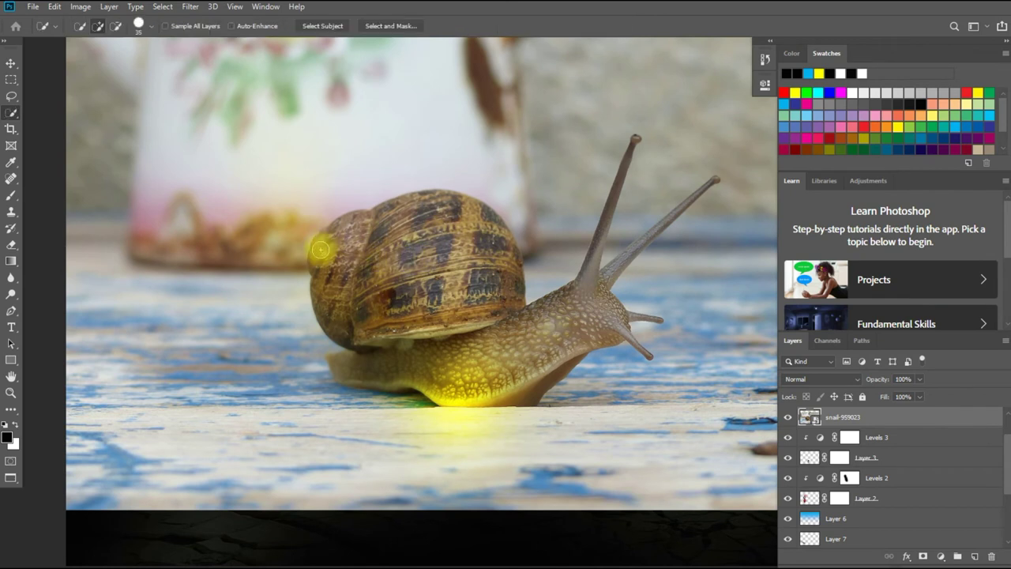
{"action": "left_click_drag", "start_coordinate": [503, 255], "coordinate": [355, 323]}
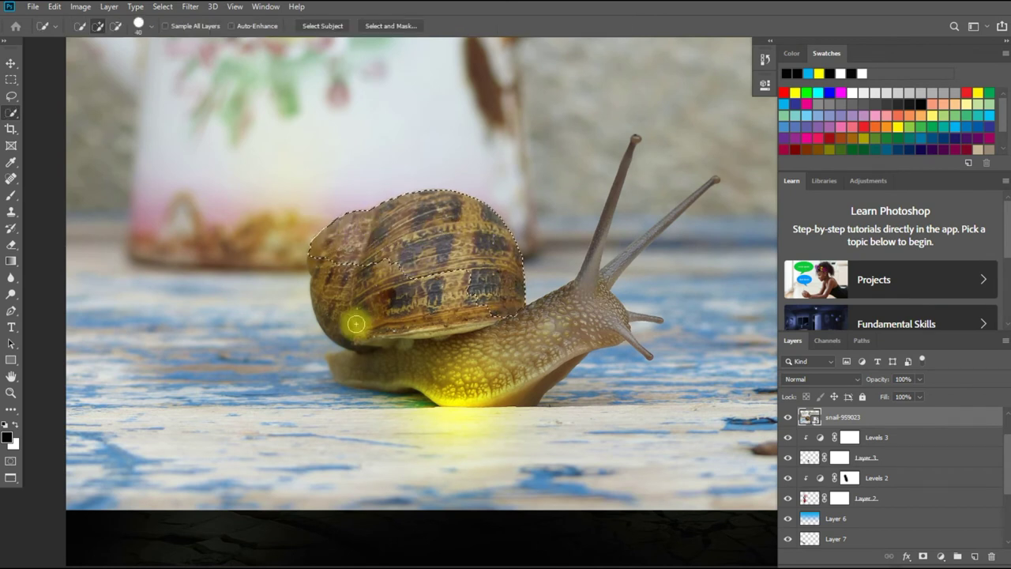
{"action": "mouse_move", "coordinate": [343, 364]}
{"action": "left_mouse_down"}
{"action": "mouse_move", "coordinate": [628, 331]}
{"action": "mouse_move", "coordinate": [642, 284]}
{"action": "left_mouse_up"}
{"action": "key", "text": "bracketleft"}
{"action": "key", "text": "bracketleft"}
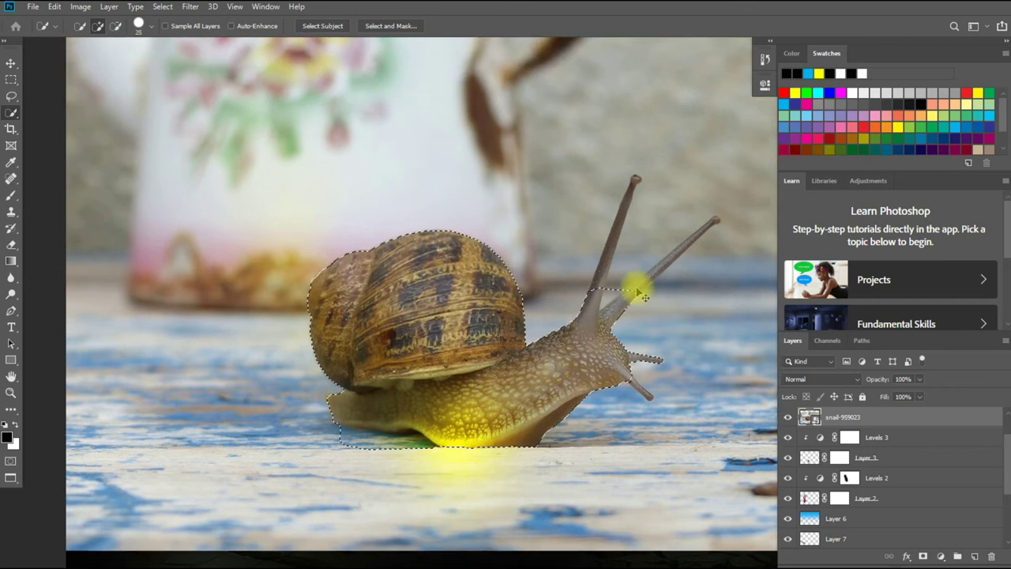
Step: Extend the selection up both eye stalks using 15 px then 10 px brushes
{"action": "scroll", "coordinate": [641, 294], "scroll_direction": "up", "scroll_amount": 5}
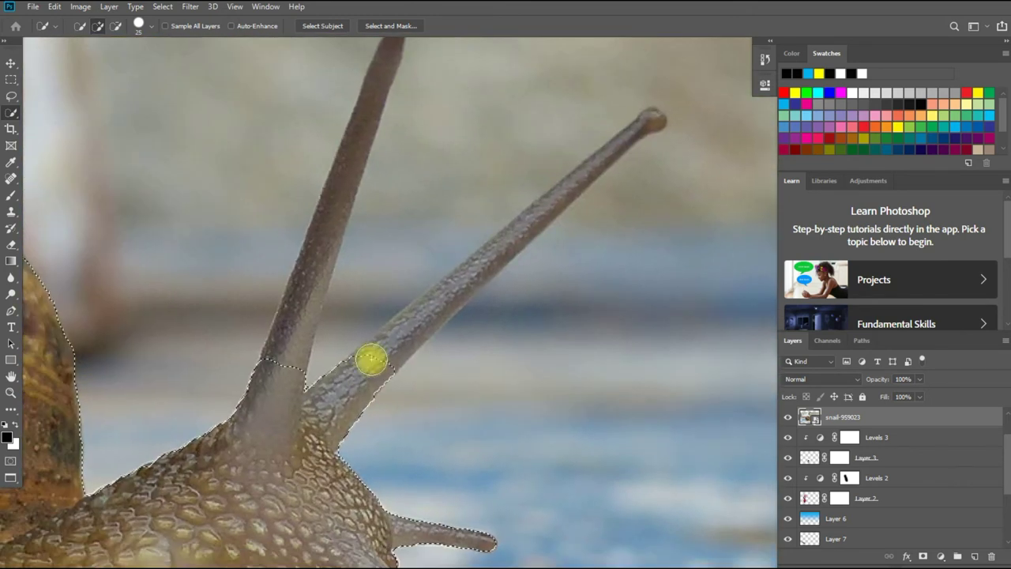
{"action": "key", "text": "bracketleft"}
{"action": "key", "text": "bracketleft"}
{"action": "left_click_drag", "start_coordinate": [371, 360], "coordinate": [650, 118]}
{"action": "key", "text": "bracketleft"}
{"action": "left_click_drag", "start_coordinate": [301, 307], "coordinate": [356, 186]}
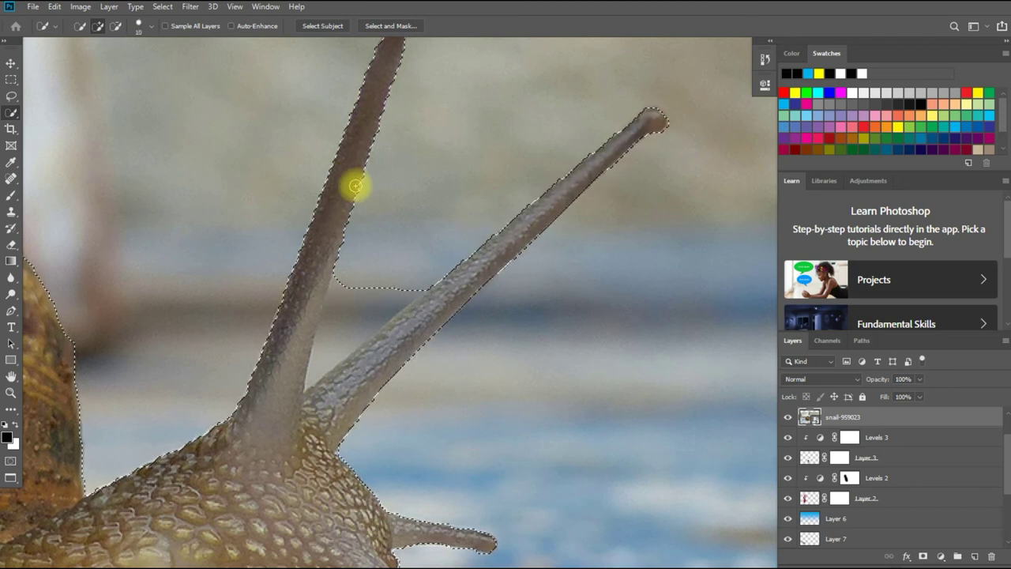
{"action": "scroll", "coordinate": [355, 186], "scroll_direction": "up", "scroll_amount": 3}
{"action": "scroll", "coordinate": [451, 289], "scroll_direction": "down", "scroll_amount": 4}
{"action": "mouse_move", "coordinate": [343, 260]}
{"action": "left_mouse_down"}
{"action": "mouse_move", "coordinate": [333, 287]}
{"action": "mouse_move", "coordinate": [417, 245]}
{"action": "mouse_move", "coordinate": [345, 234]}
{"action": "left_mouse_up"}
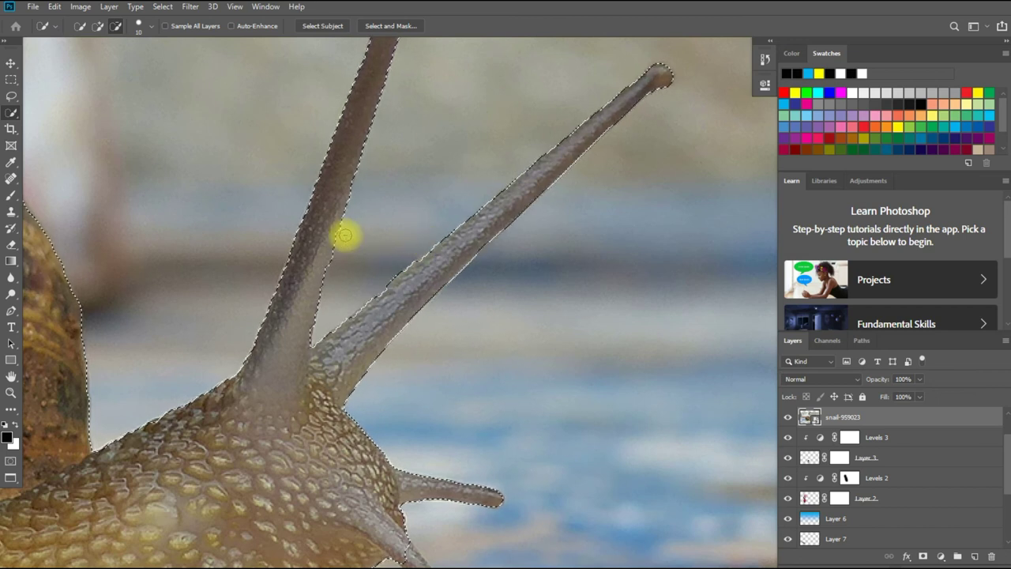
{"action": "scroll", "coordinate": [395, 300], "scroll_direction": "down", "scroll_amount": 2}
{"action": "scroll", "coordinate": [447, 407], "scroll_direction": "down", "scroll_amount": 1}
{"action": "scroll", "coordinate": [450, 371], "scroll_direction": "down", "scroll_amount": 2}
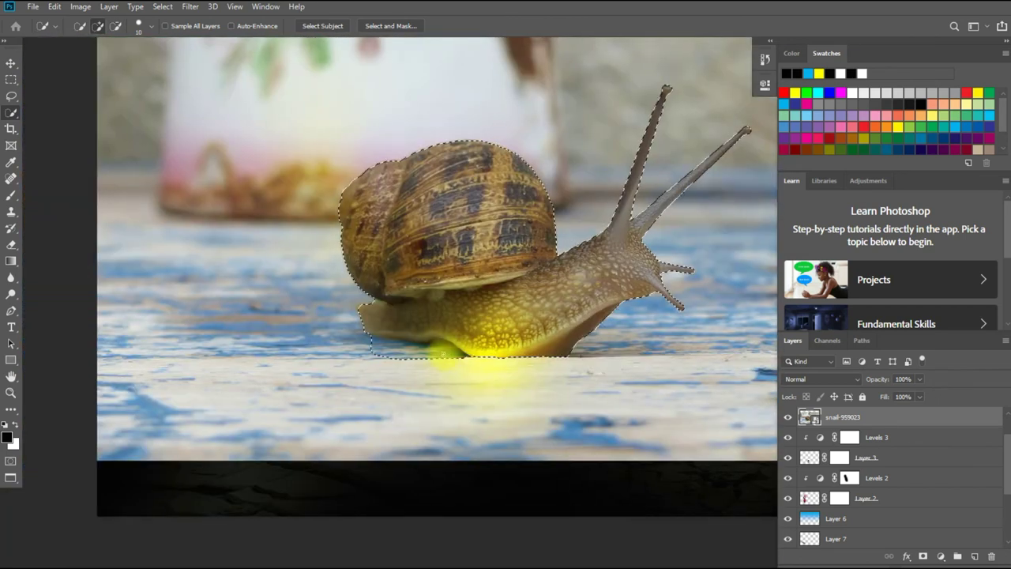
{"action": "scroll", "coordinate": [377, 373], "scroll_direction": "up", "scroll_amount": 2}
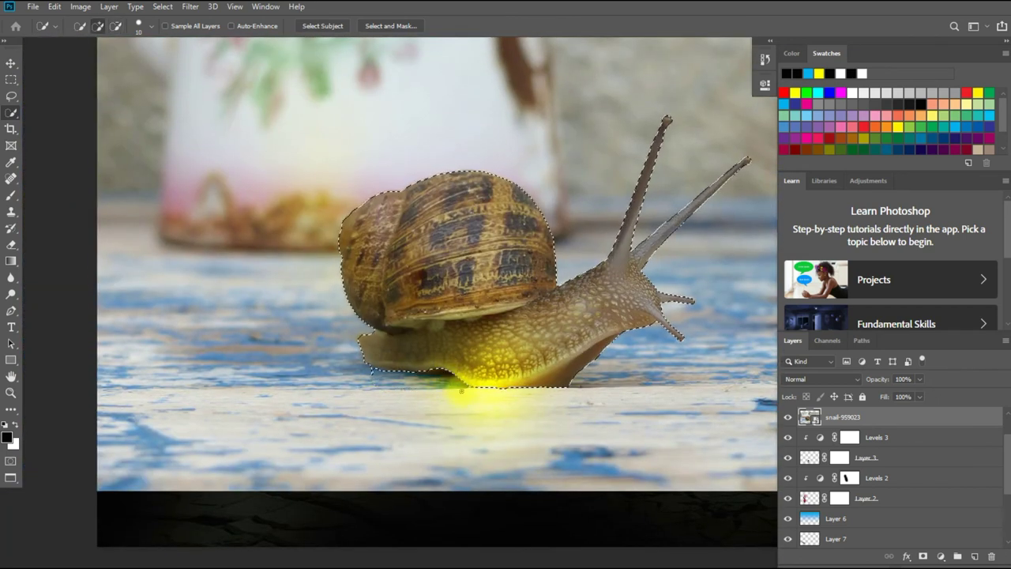
Step: Feather the snail selection 0.5 px, rasterize the layer and delete the photo's background
{"action": "key", "text": "shift+F6"}
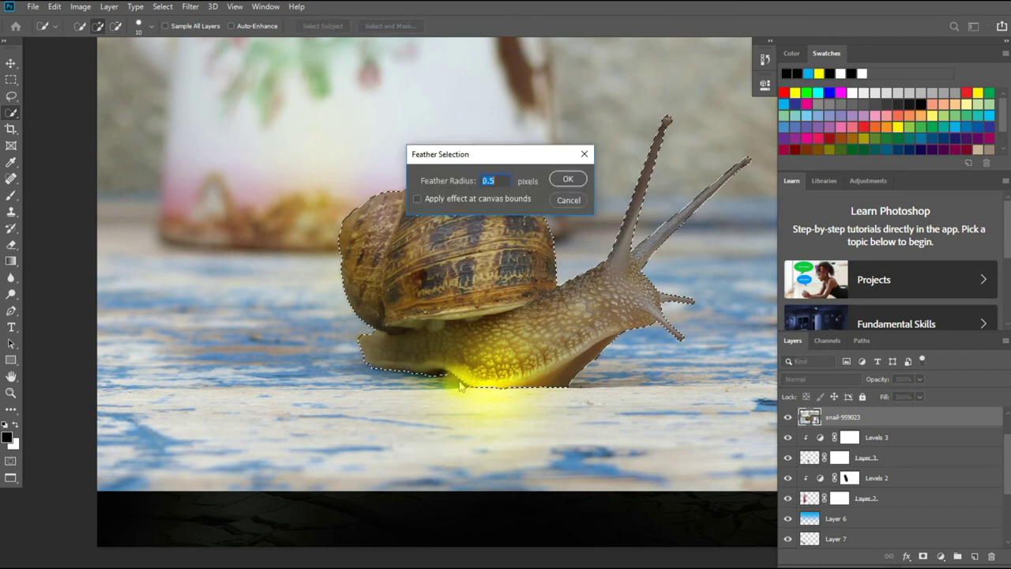
{"action": "key", "text": "Return"}
{"action": "key", "text": "Return"}
{"action": "right_click", "coordinate": [832, 419]}
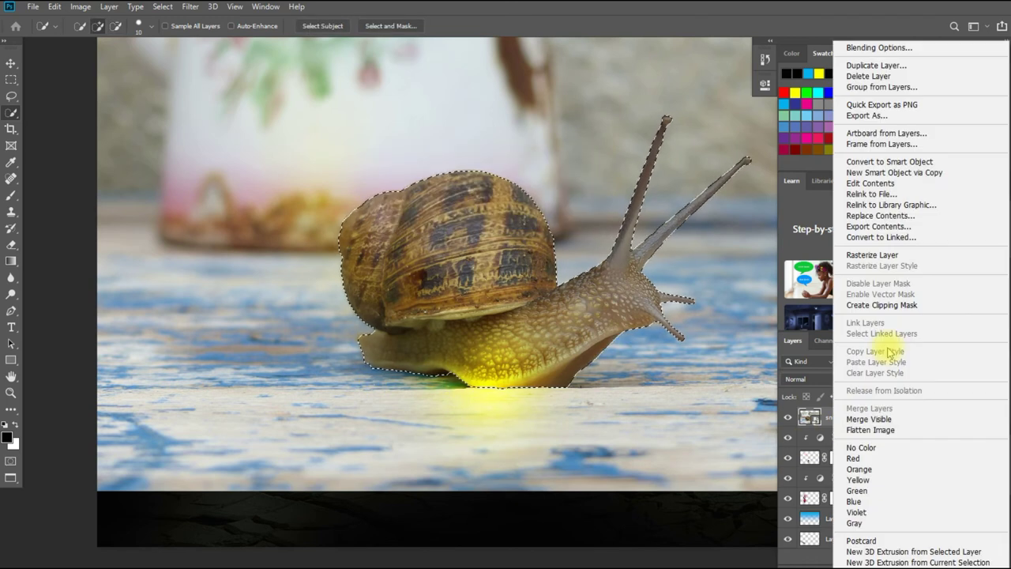
{"action": "left_click", "coordinate": [891, 374]}
{"action": "key", "text": "ctrl+shift+i"}
{"action": "key", "text": "Delete"}
{"action": "key", "text": "ctrl+d"}
{"action": "key", "text": "v"}
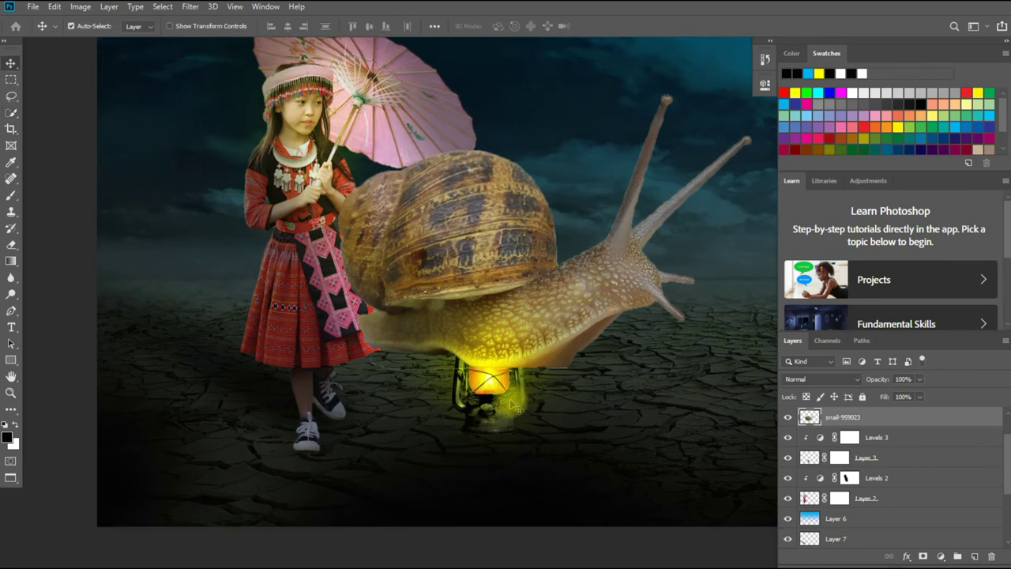
{"action": "key", "text": "ctrl+0"}
Step: Flip the snail to face the girl, shrink it onto the right side, and place it below Layer 2
{"action": "key", "text": "ctrl+t"}
{"action": "right_click", "coordinate": [490, 363]}
{"action": "left_click", "coordinate": [553, 519]}
{"action": "left_click_drag", "start_coordinate": [571, 264], "coordinate": [614, 226]}
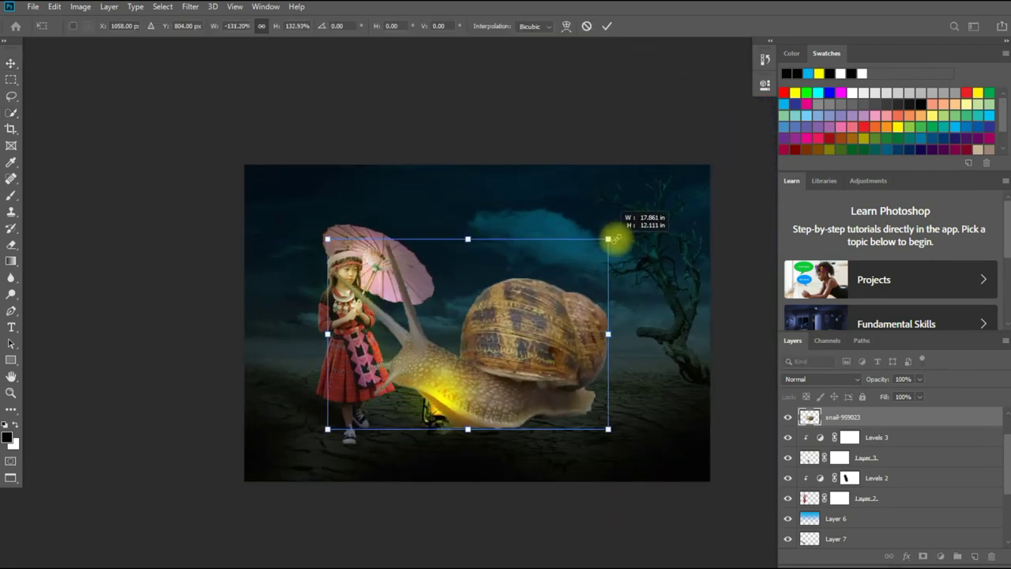
{"action": "left_click_drag", "start_coordinate": [450, 395], "coordinate": [569, 431]}
{"action": "left_click_drag", "start_coordinate": [728, 241], "coordinate": [643, 306]}
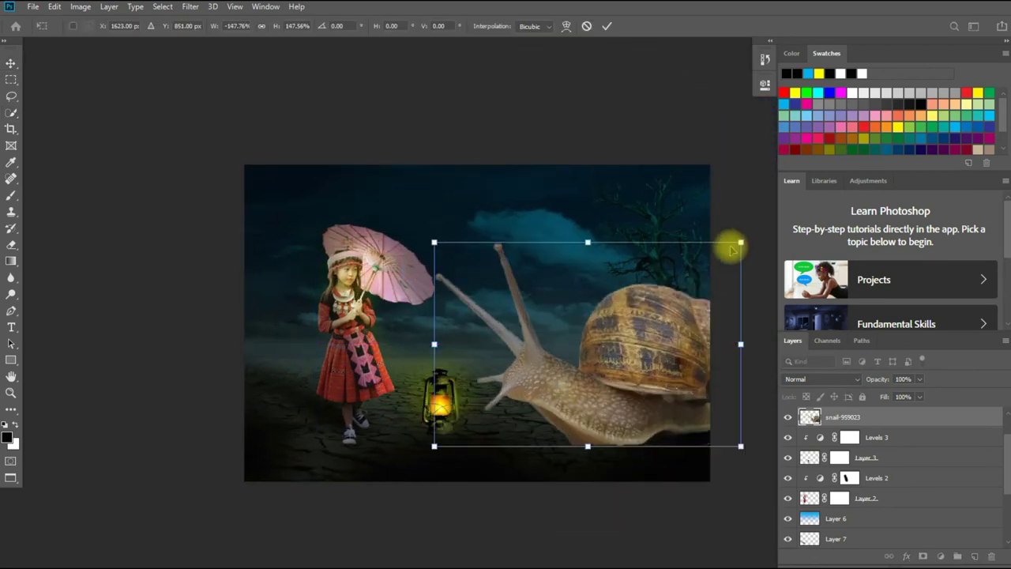
{"action": "left_click_drag", "start_coordinate": [590, 379], "coordinate": [609, 380]}
{"action": "key", "text": "Return"}
{"action": "left_click_drag", "start_coordinate": [814, 417], "coordinate": [881, 500]}
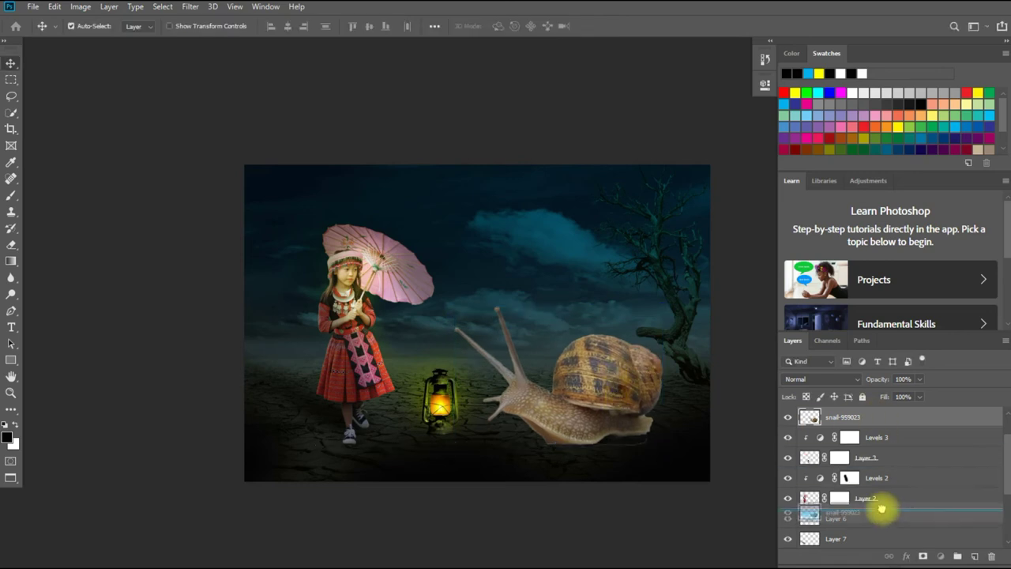
Step: Move Layer 8 above the snail layer and reselect the snail
{"action": "right_click", "coordinate": [695, 469]}
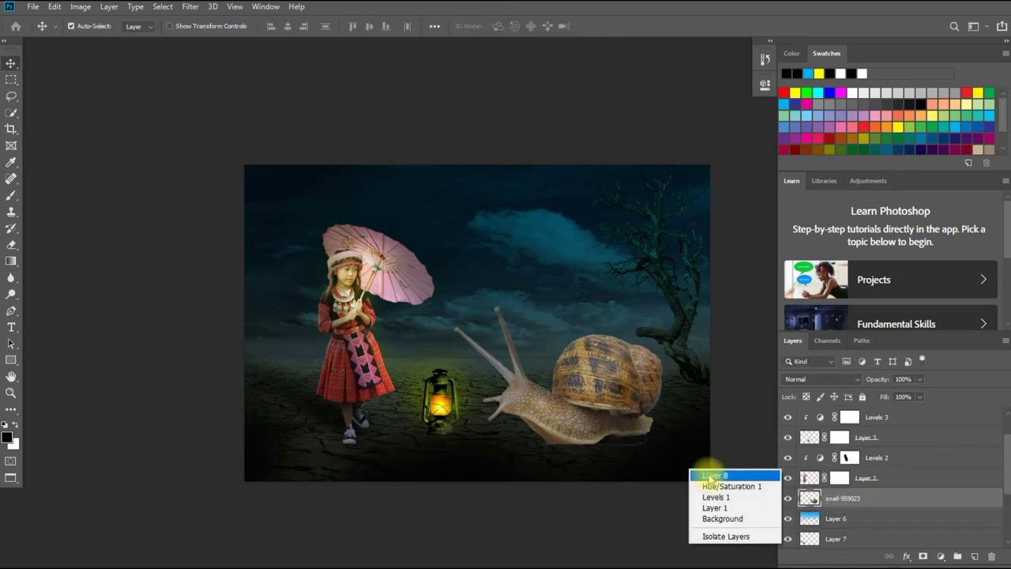
{"action": "left_click", "coordinate": [707, 475]}
{"action": "key", "text": "ctrl+bracketright"}
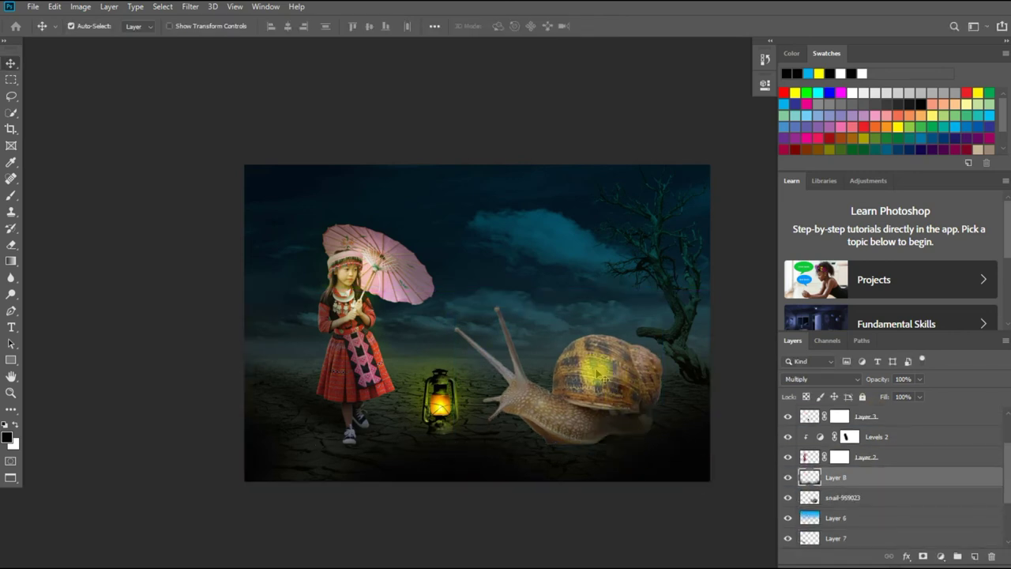
{"action": "left_click", "coordinate": [856, 500]}
Step: Add a Levels adjustment clipped to the snail with output white 188
{"action": "left_click", "coordinate": [939, 557]}
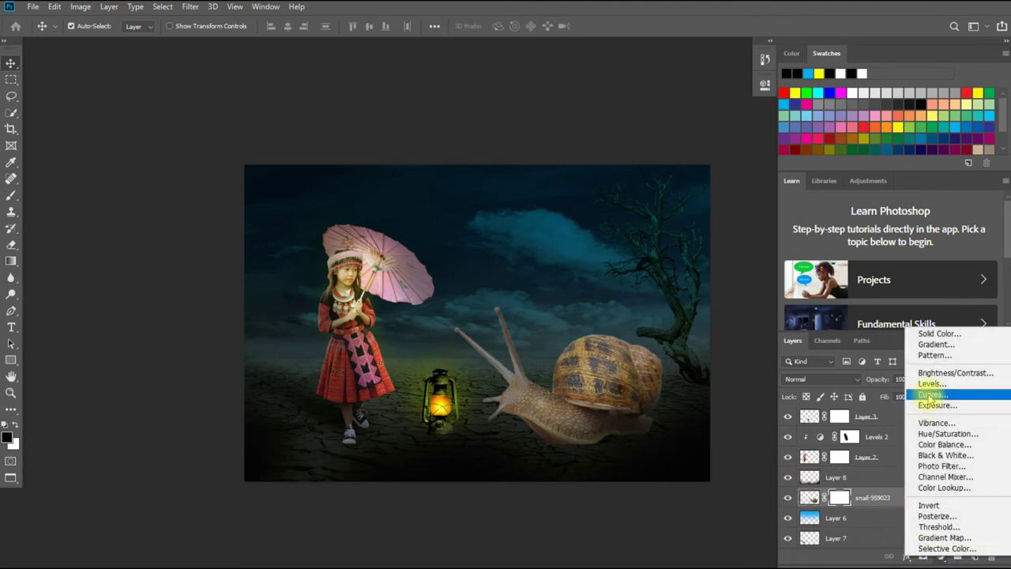
{"action": "left_click", "coordinate": [924, 385]}
{"action": "left_click", "coordinate": [655, 295]}
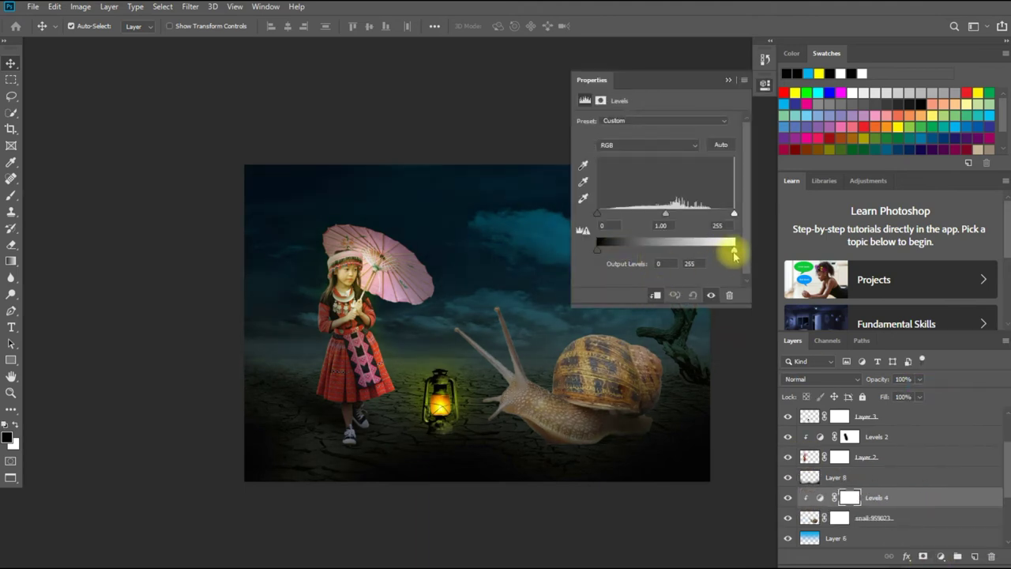
{"action": "left_click_drag", "start_coordinate": [728, 251], "coordinate": [698, 255]}
{"action": "left_click", "coordinate": [728, 80]}
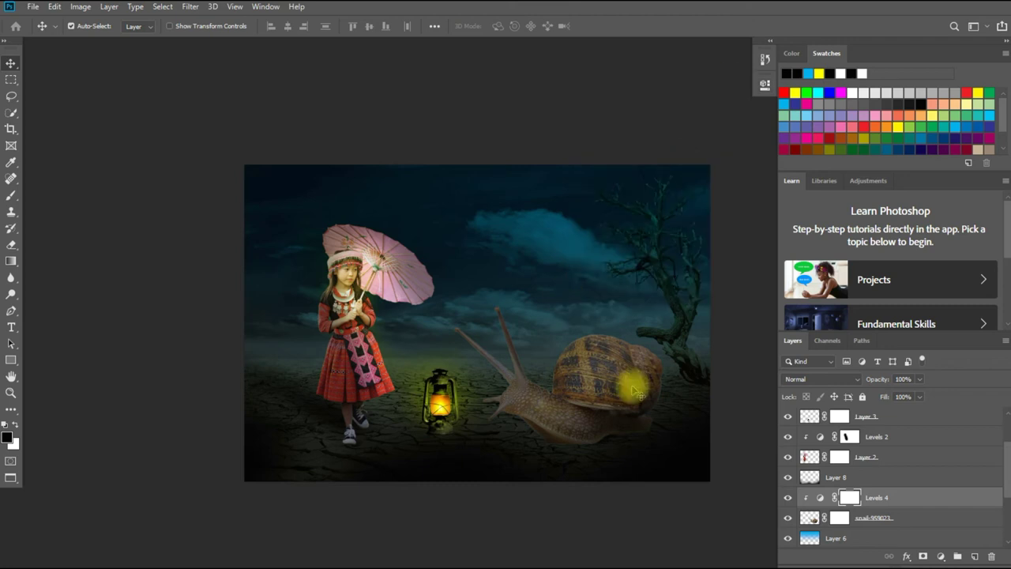
Step: Paint the Levels mask to brighten the snail's upper shell
{"action": "key", "text": "b"}
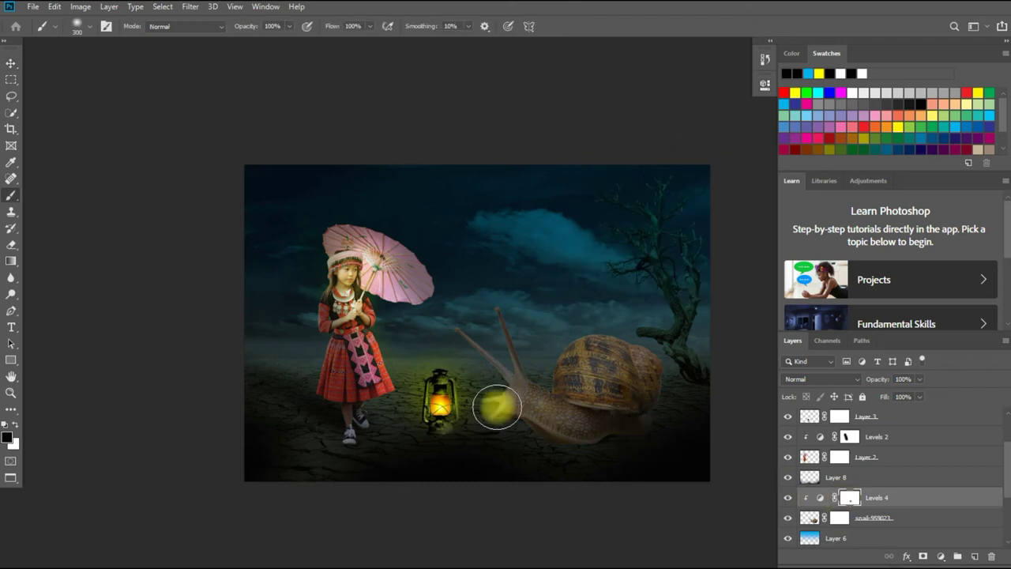
{"action": "scroll", "coordinate": [500, 420], "scroll_direction": "up", "scroll_amount": 1}
{"action": "scroll", "coordinate": [524, 420], "scroll_direction": "up", "scroll_amount": 2}
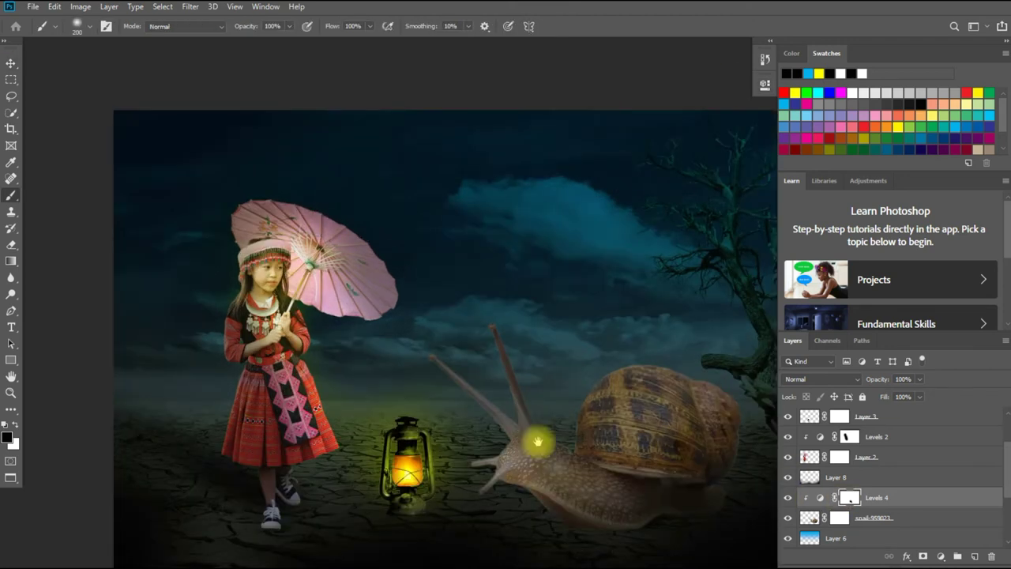
{"action": "scroll", "coordinate": [535, 429], "scroll_direction": "up", "scroll_amount": 2}
{"action": "scroll", "coordinate": [550, 323], "scroll_direction": "up", "scroll_amount": 1}
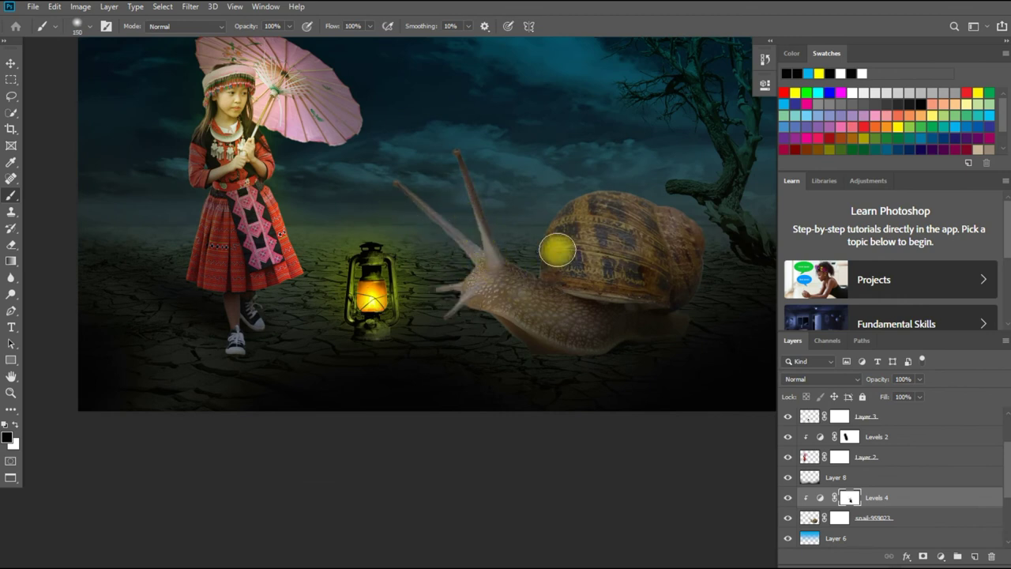
{"action": "left_click_drag", "start_coordinate": [558, 250], "coordinate": [592, 195]}
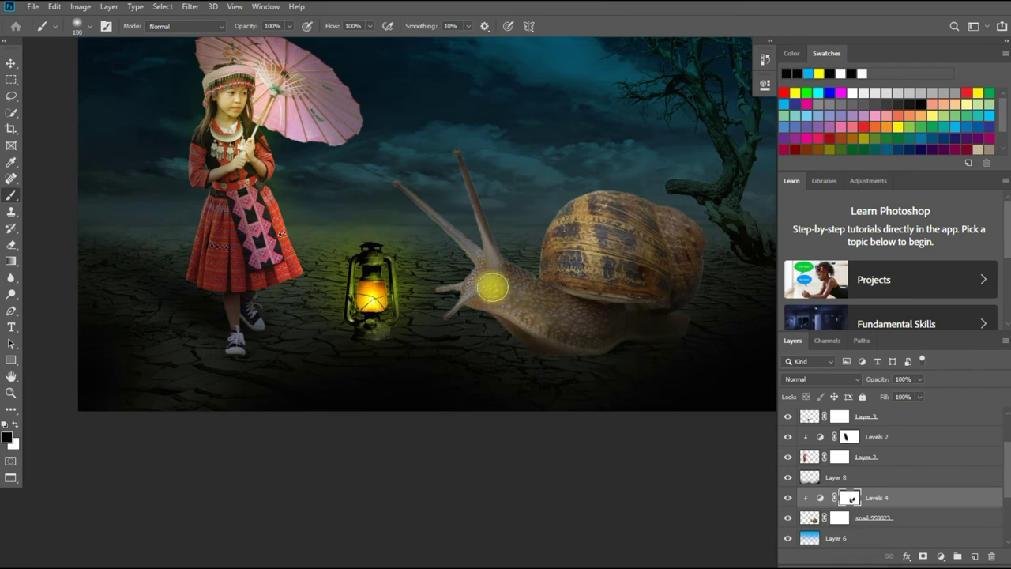
{"action": "key", "text": "v"}
{"action": "left_click_drag", "start_coordinate": [426, 267], "coordinate": [448, 332]}
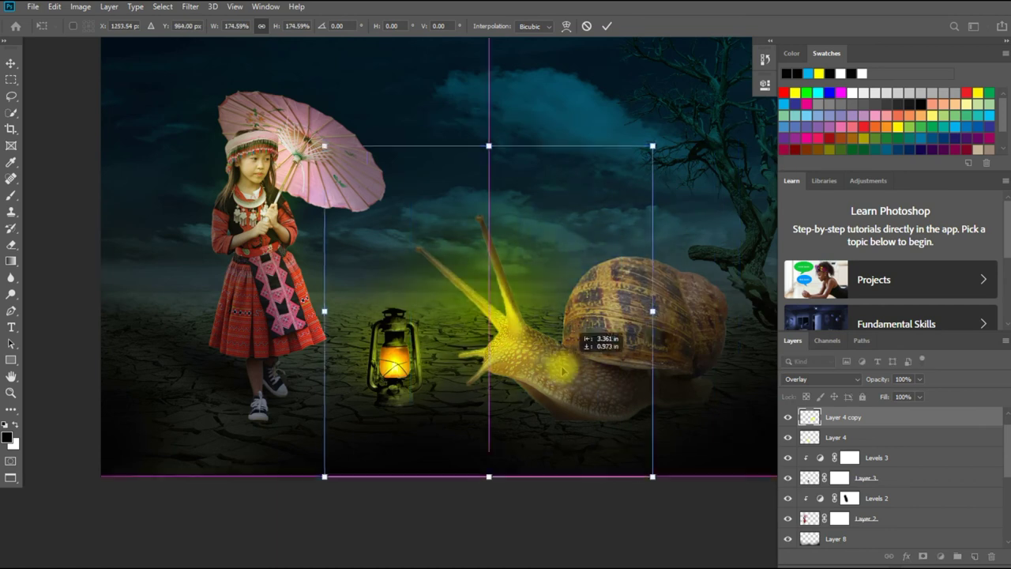
Step: Position the enlarged glow under the snail's head, set it to Soft Light, and stretch it wider
{"action": "left_click_drag", "start_coordinate": [562, 372], "coordinate": [553, 399]}
{"action": "key", "text": "Return"}
{"action": "left_click", "coordinate": [825, 380]}
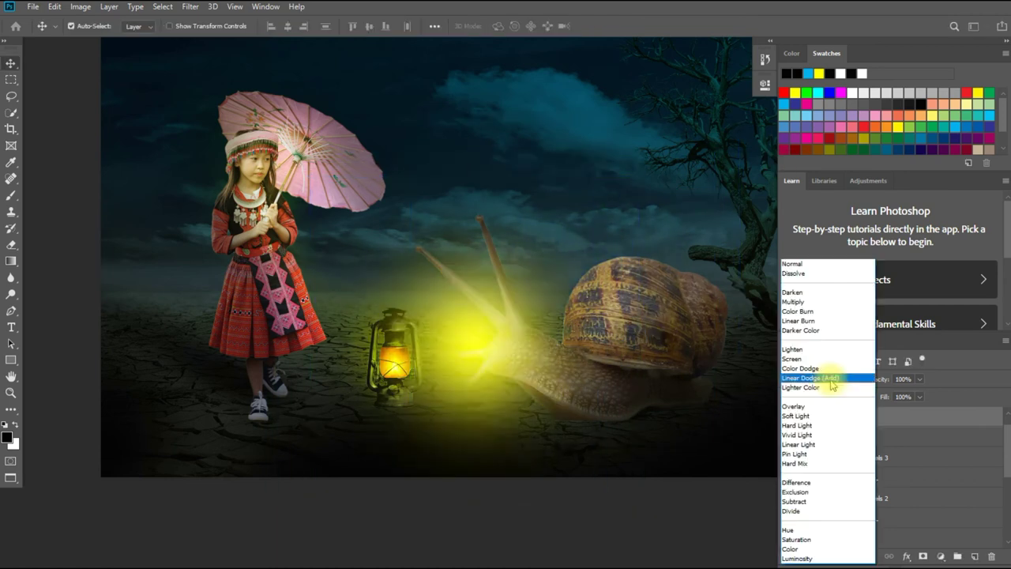
{"action": "left_click", "coordinate": [795, 416]}
{"action": "key", "text": "ctrl+t"}
{"action": "mouse_move", "coordinate": [309, 341]}
{"action": "left_mouse_down"}
{"action": "mouse_move", "coordinate": [251, 355]}
{"action": "mouse_move", "coordinate": [485, 361]}
{"action": "mouse_move", "coordinate": [598, 411]}
{"action": "left_mouse_up"}
{"action": "key", "text": "Return"}
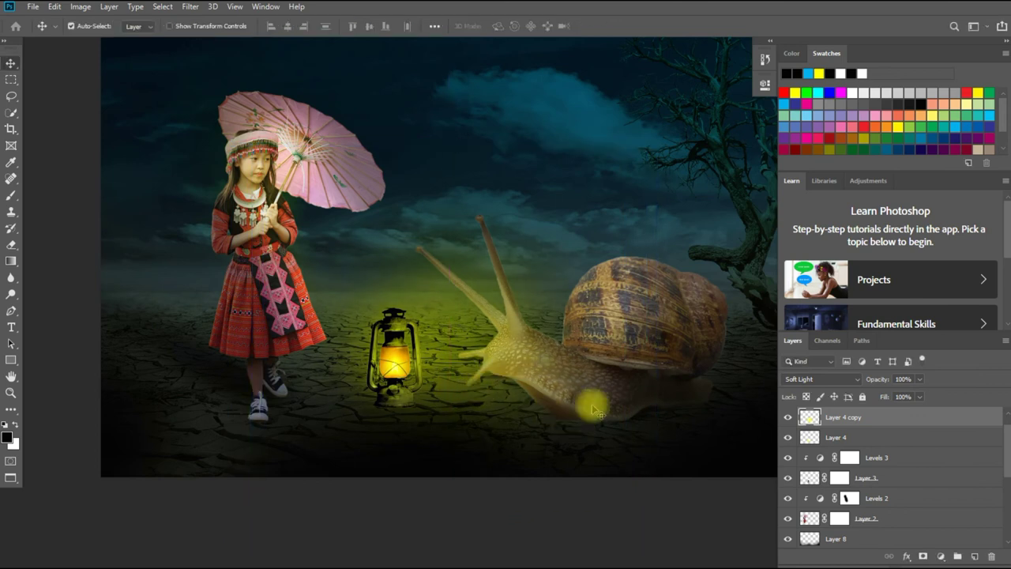
Step: Add Layer 9 above Layer 3, release its clipping mask, and set it to Multiply
{"action": "left_click_drag", "start_coordinate": [926, 542], "coordinate": [640, 344]}
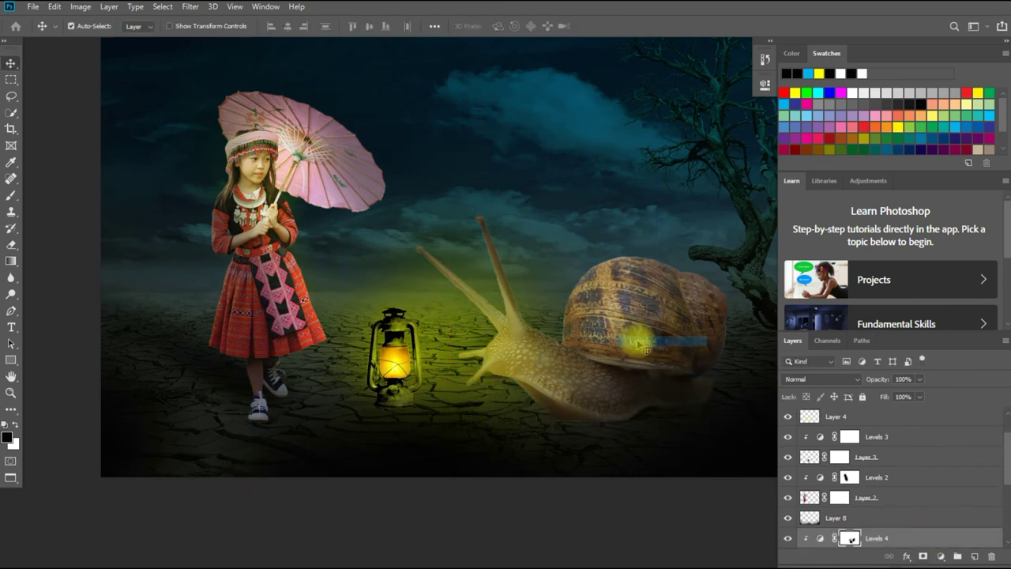
{"action": "left_click", "coordinate": [883, 462]}
{"action": "left_click", "coordinate": [974, 556]}
{"action": "key", "text": "b"}
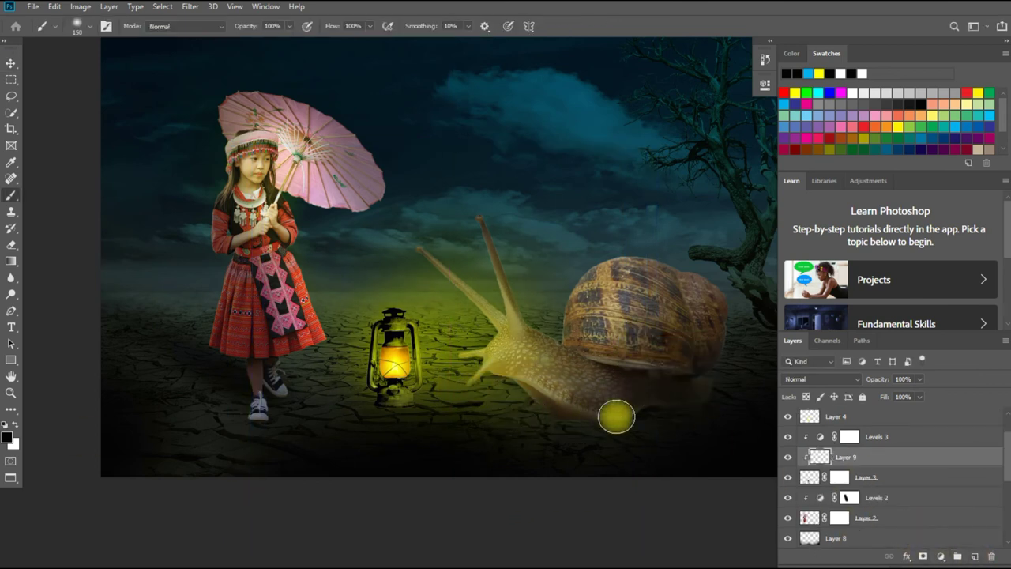
{"action": "right_click", "coordinate": [896, 458]}
{"action": "left_click", "coordinate": [766, 339]}
{"action": "key", "text": "v"}
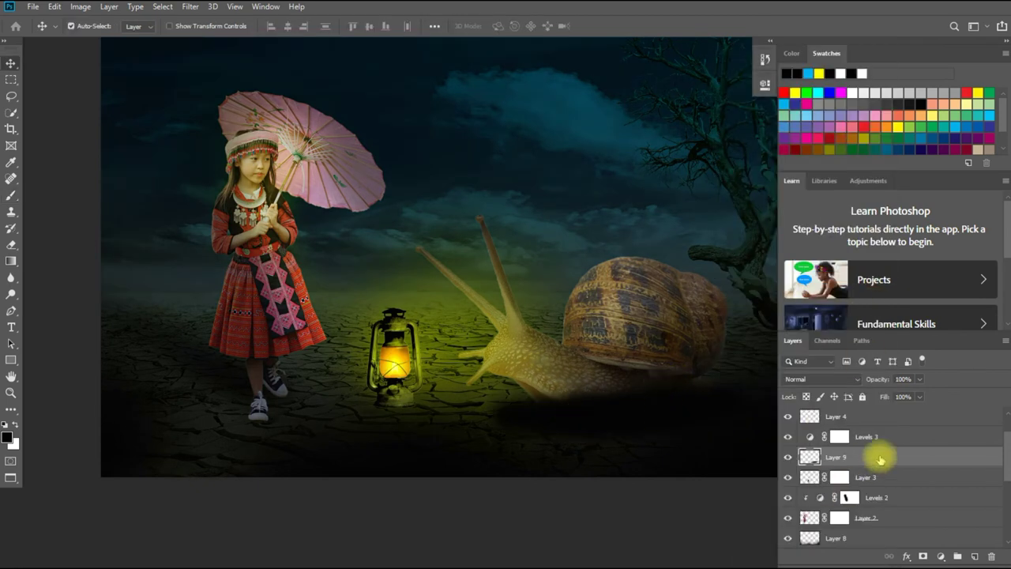
{"action": "left_click", "coordinate": [822, 379]}
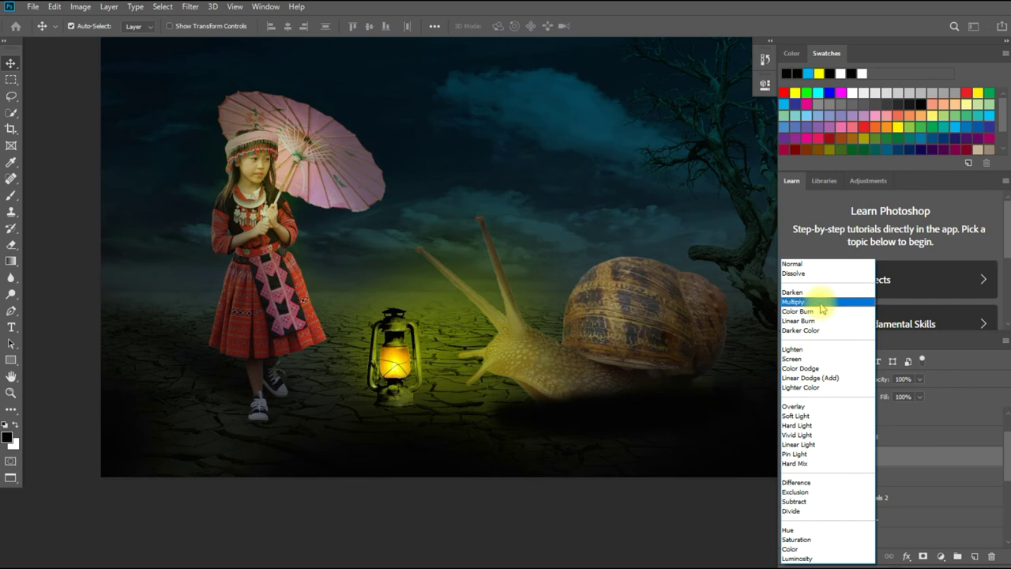
{"action": "left_click", "coordinate": [796, 416]}
Step: Erase excess glow from the snail's head with a smaller eraser and move Layer 9's shading under the snail
{"action": "key", "text": "e"}
{"action": "key", "text": "bracketleft"}
{"action": "key", "text": "bracketleft"}
{"action": "key", "text": "bracketleft"}
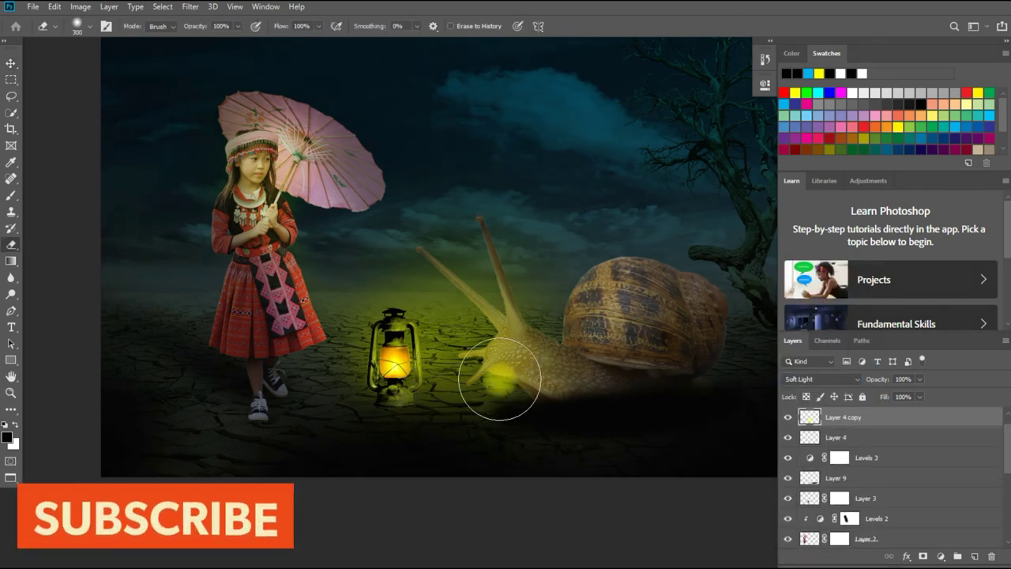
{"action": "left_click_drag", "start_coordinate": [506, 372], "coordinate": [517, 379]}
{"action": "left_click", "coordinate": [854, 480]}
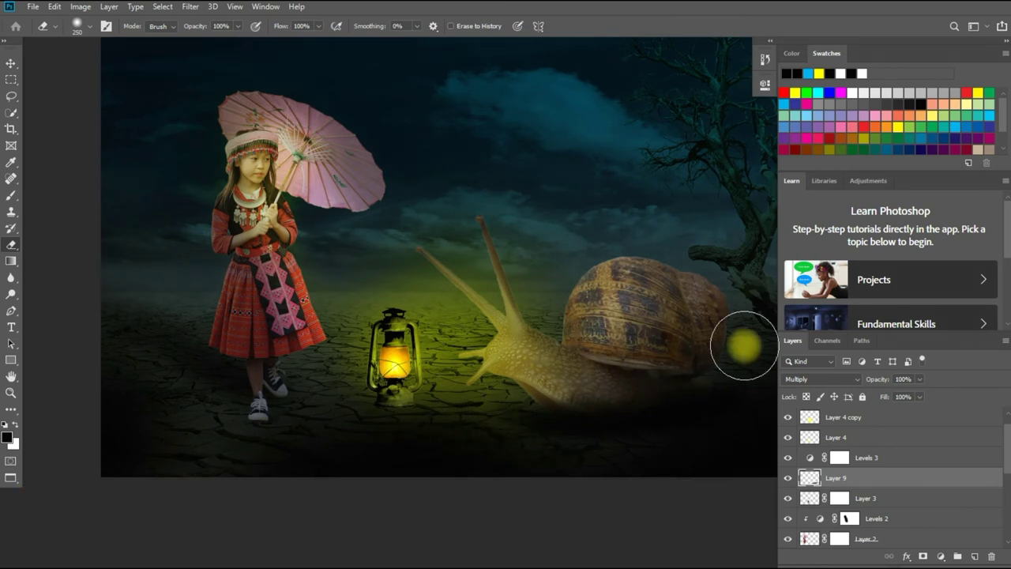
{"action": "key", "text": "v"}
{"action": "left_click_drag", "start_coordinate": [545, 427], "coordinate": [624, 371]}
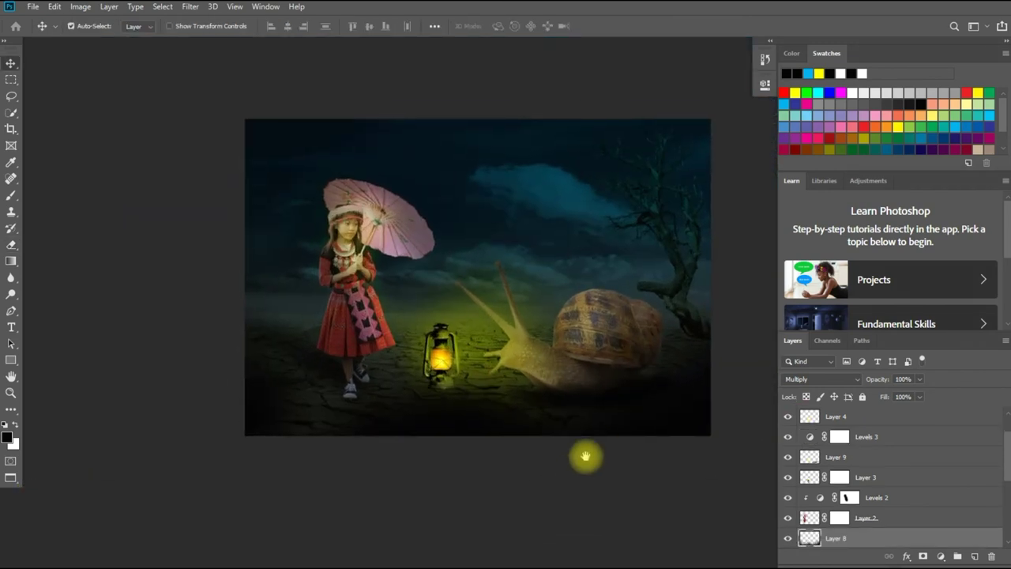
Step: Select Layer 4's glow, duplicate it, and move the copy toward the lantern
{"action": "left_click_drag", "start_coordinate": [585, 456], "coordinate": [445, 401]}
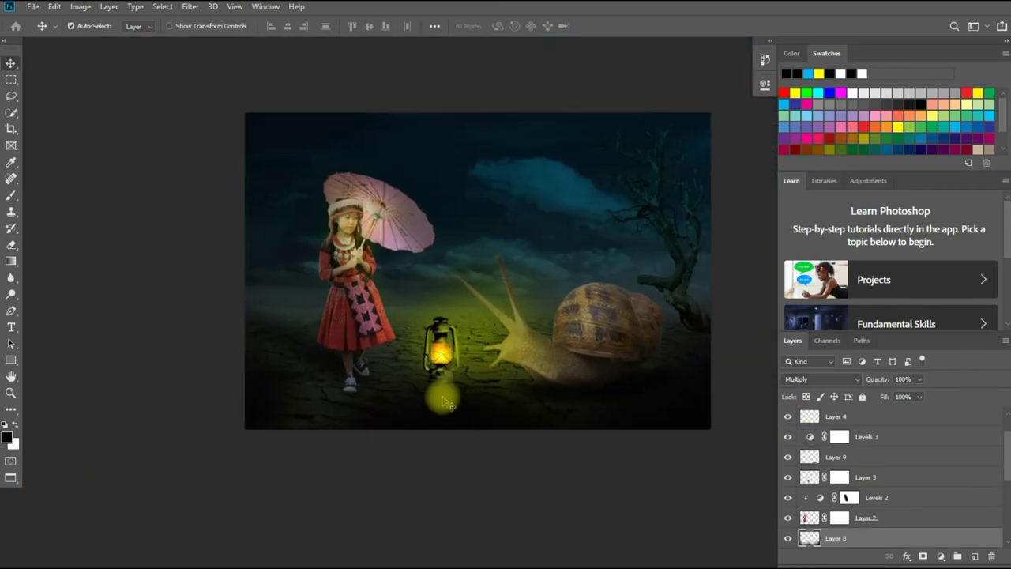
{"action": "right_click", "coordinate": [444, 380]}
{"action": "left_click", "coordinate": [462, 362]}
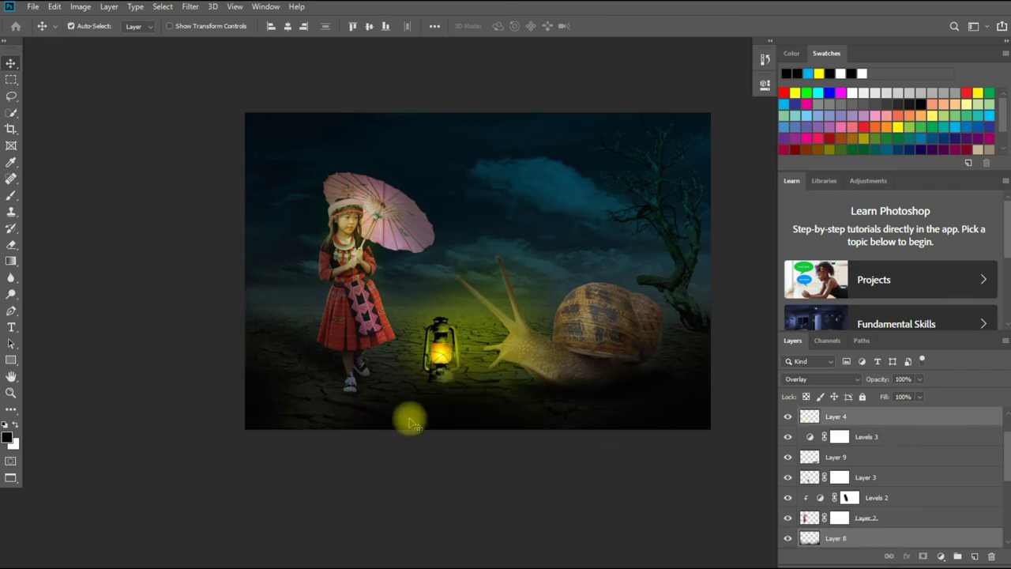
{"action": "right_click", "coordinate": [441, 353]}
{"action": "left_click", "coordinate": [368, 453]}
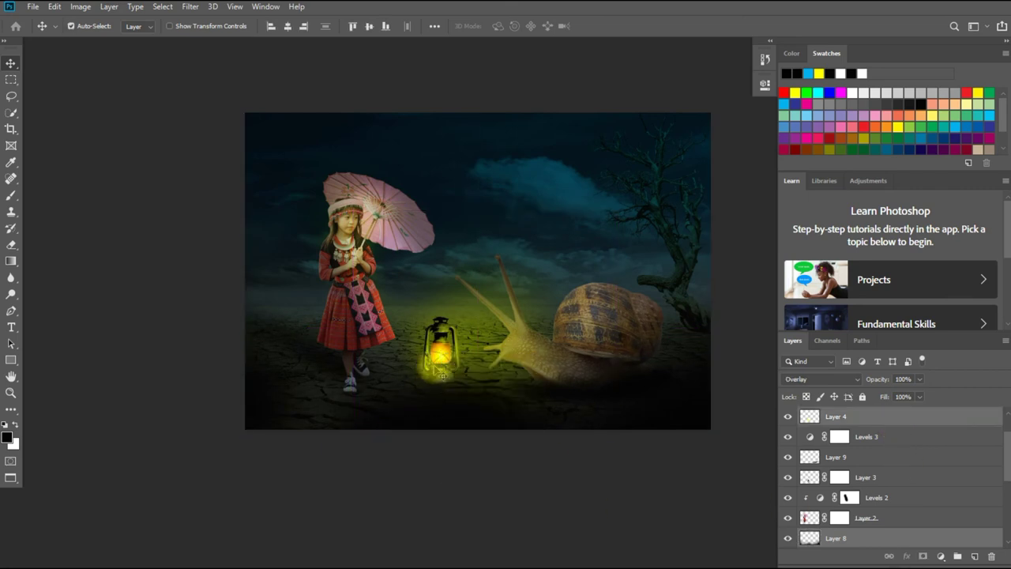
{"action": "mouse_move", "coordinate": [492, 357]}
{"action": "left_mouse_down"}
{"action": "mouse_move", "coordinate": [405, 260]}
{"action": "mouse_move", "coordinate": [547, 253]}
{"action": "left_mouse_up"}
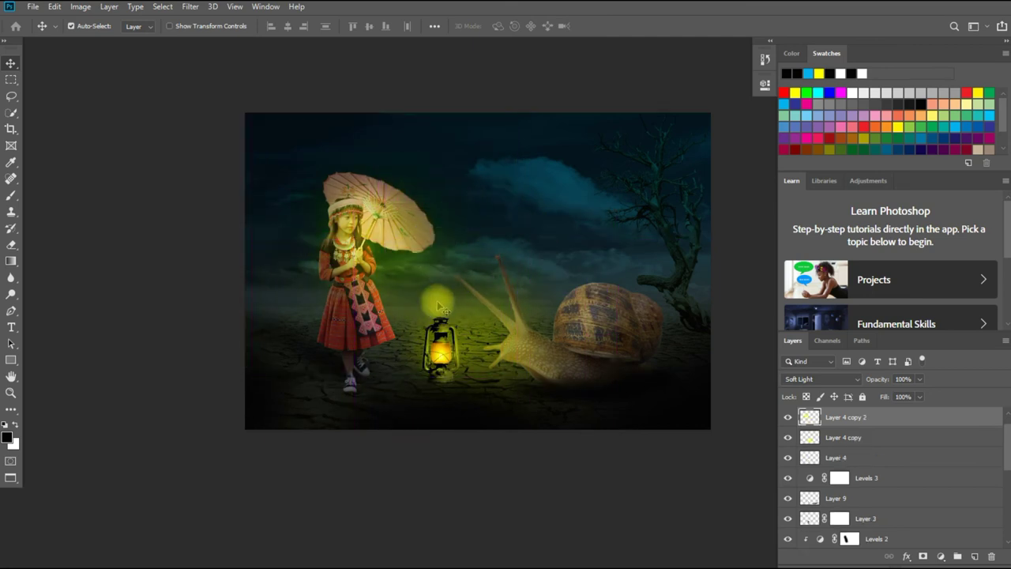
{"action": "left_click_drag", "start_coordinate": [554, 379], "coordinate": [435, 372]}
Step: Select the Layer 4 copy glow and shift it down and left around the lantern
{"action": "right_click", "coordinate": [435, 363]}
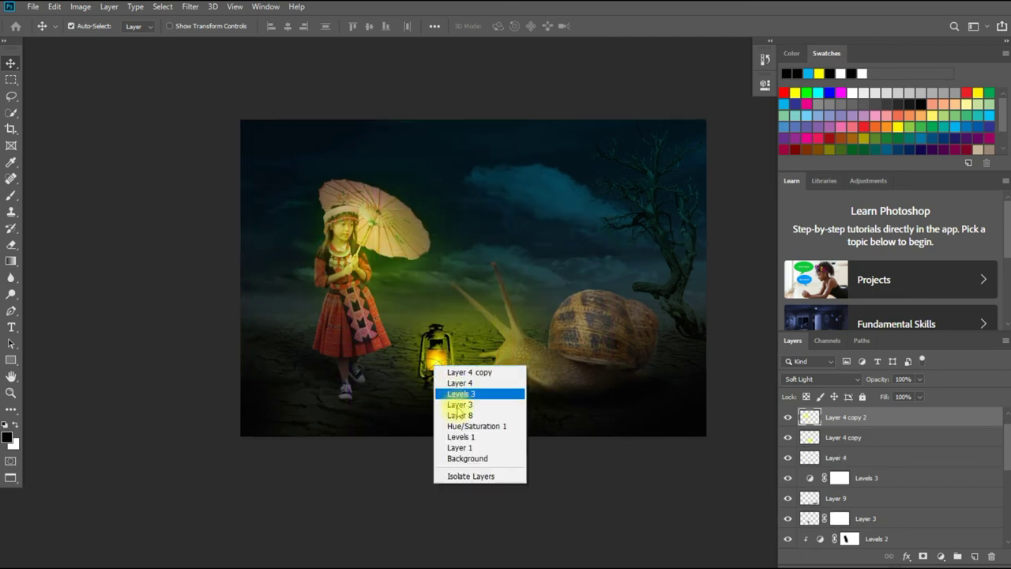
{"action": "left_click", "coordinate": [462, 416]}
{"action": "scroll", "coordinate": [840, 457], "scroll_direction": "down", "scroll_amount": 5}
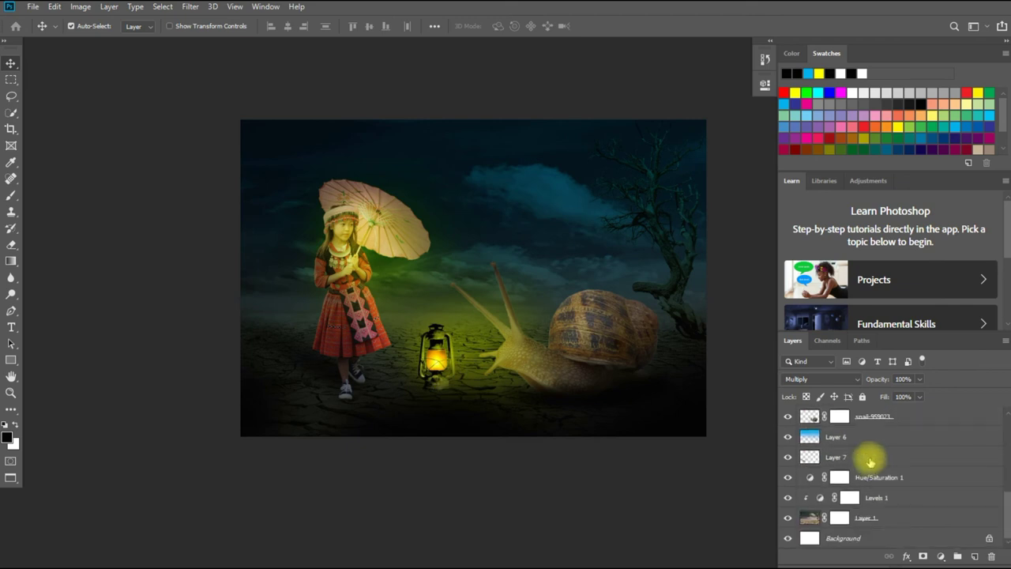
{"action": "scroll", "coordinate": [880, 483], "scroll_direction": "up", "scroll_amount": 2}
{"action": "scroll", "coordinate": [863, 456], "scroll_direction": "up", "scroll_amount": 3}
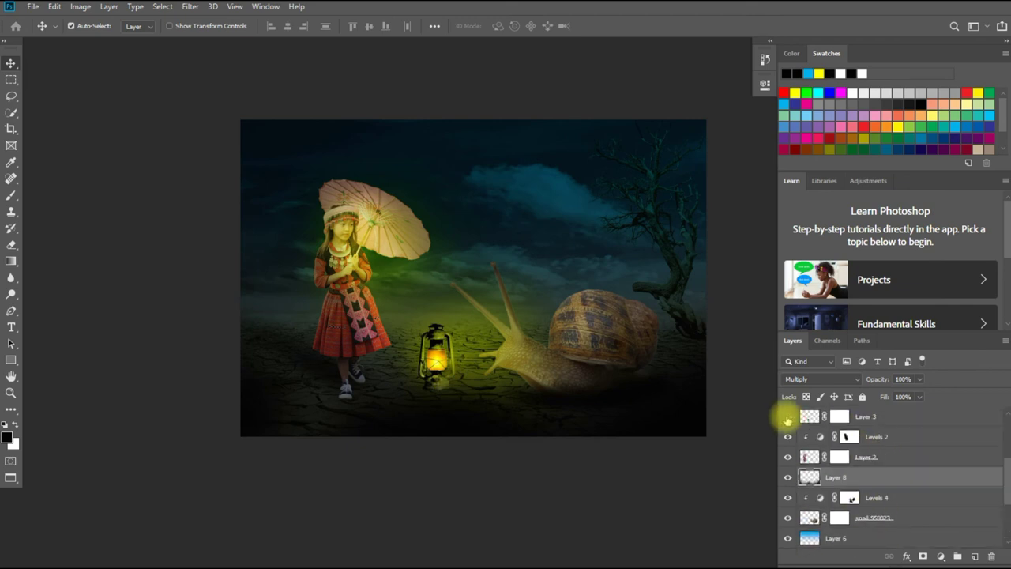
{"action": "left_click", "coordinate": [873, 416]}
{"action": "scroll", "coordinate": [885, 436], "scroll_direction": "up", "scroll_amount": 3}
{"action": "scroll", "coordinate": [862, 435], "scroll_direction": "up", "scroll_amount": 1}
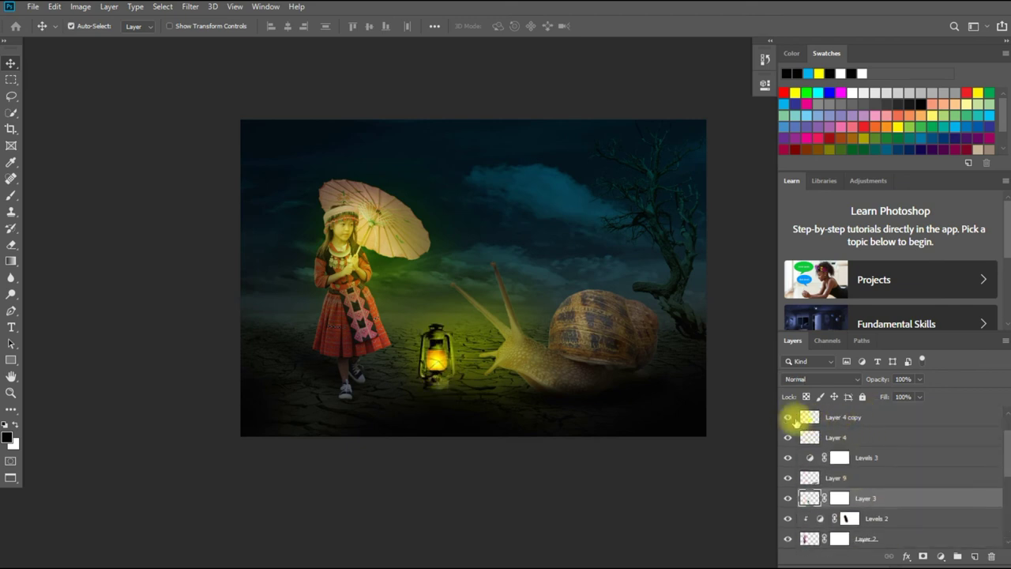
{"action": "left_click", "coordinate": [837, 417]}
{"action": "mouse_move", "coordinate": [446, 394]}
{"action": "left_mouse_down"}
{"action": "mouse_move", "coordinate": [427, 406]}
{"action": "mouse_move", "coordinate": [466, 374]}
{"action": "left_mouse_up"}
Step: Enlarge the lantern glow to about 117% and skew it into a slanted light beam
{"action": "key", "text": "ctrl+t"}
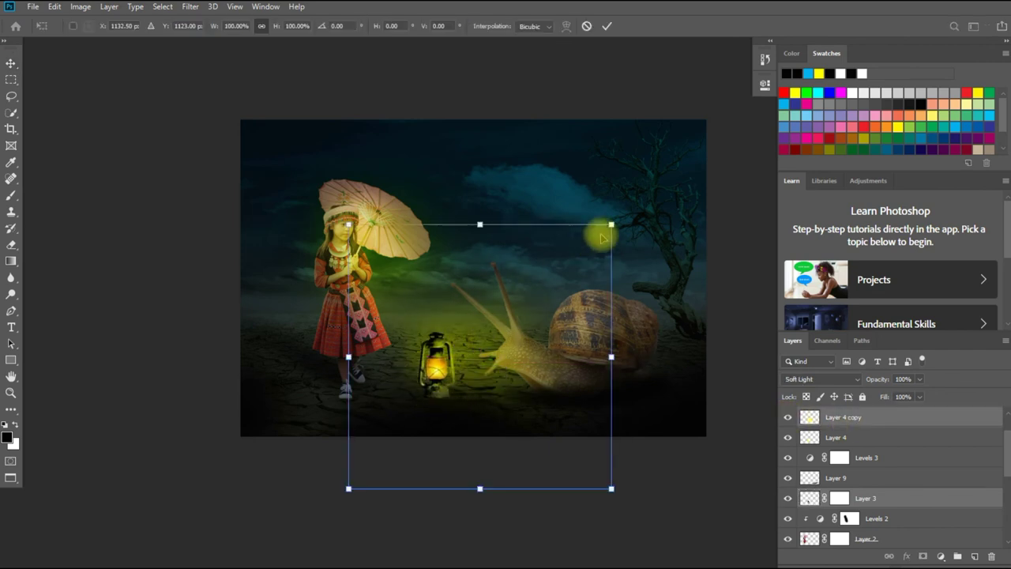
{"action": "mouse_move", "coordinate": [603, 230]}
{"action": "left_mouse_down"}
{"action": "mouse_move", "coordinate": [671, 178]}
{"action": "mouse_move", "coordinate": [695, 176]}
{"action": "left_mouse_up"}
{"action": "left_click_drag", "start_coordinate": [534, 395], "coordinate": [506, 383]}
{"action": "key", "text": "Return"}
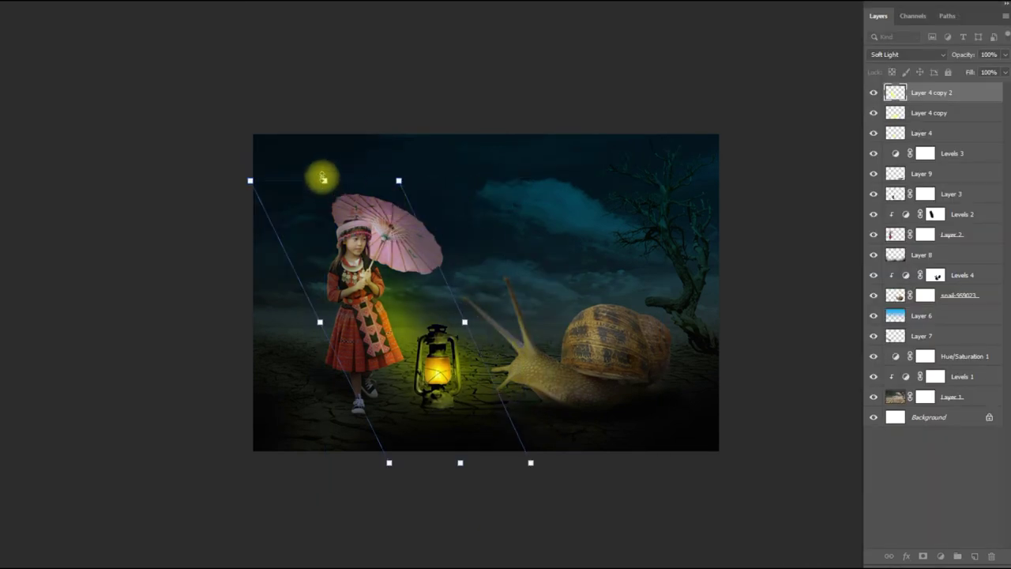
{"action": "left_click_drag", "start_coordinate": [323, 179], "coordinate": [292, 128]}
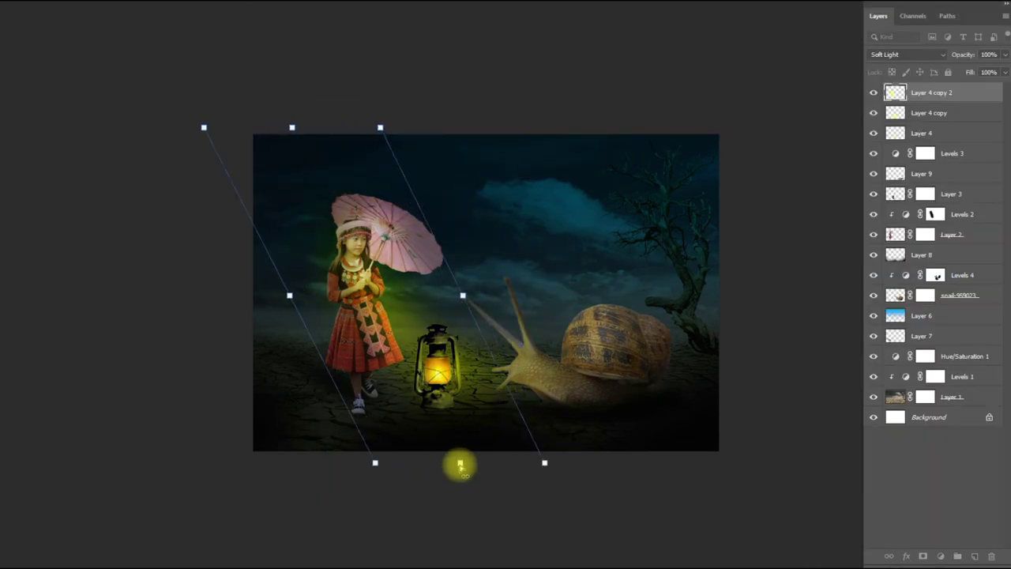
{"action": "left_click_drag", "start_coordinate": [459, 466], "coordinate": [474, 481]}
{"action": "key", "text": "Return"}
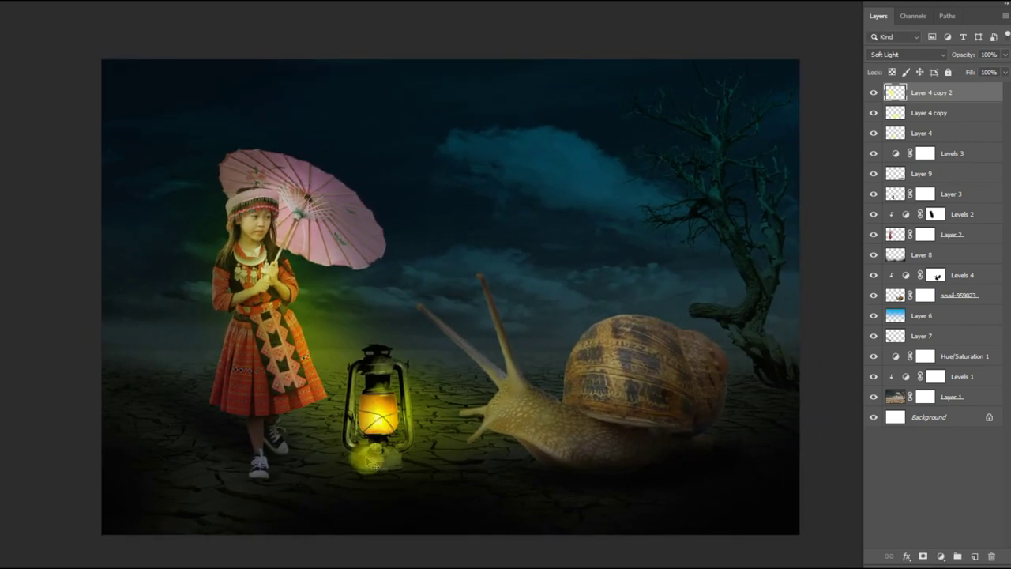
{"action": "key", "text": "ctrl+minus"}
Step: Pick one of the layers stacked at the snail and drag it slightly down-left
{"action": "right_click", "coordinate": [624, 355]}
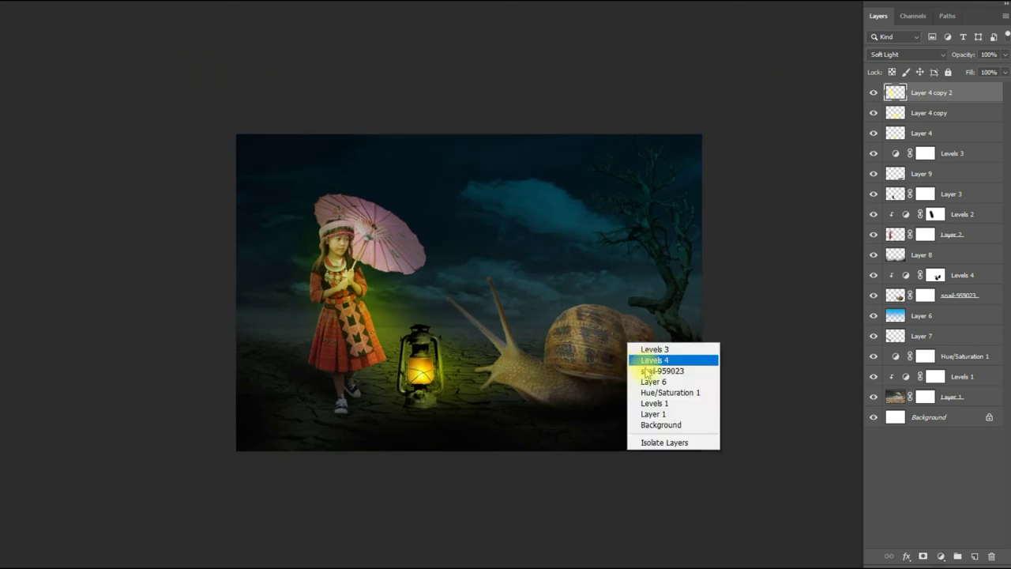
{"action": "left_click", "coordinate": [639, 359]}
{"action": "left_click_drag", "start_coordinate": [624, 352], "coordinate": [579, 377]}
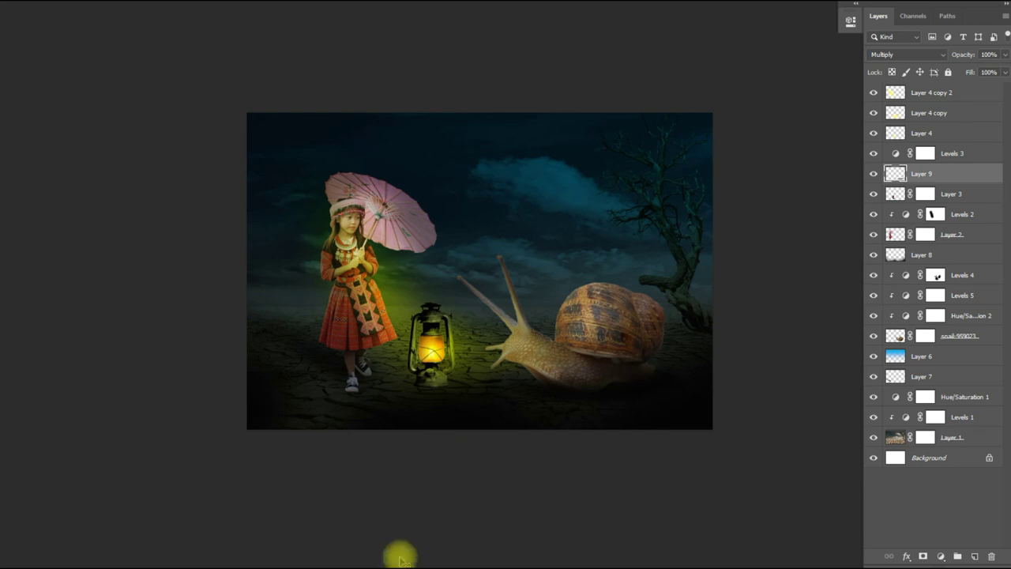
Step: Scale the moon image to fill the canvas, move its layer above Layer 1, and unclip it
{"action": "left_click_drag", "start_coordinate": [681, 136], "coordinate": [712, 113]}
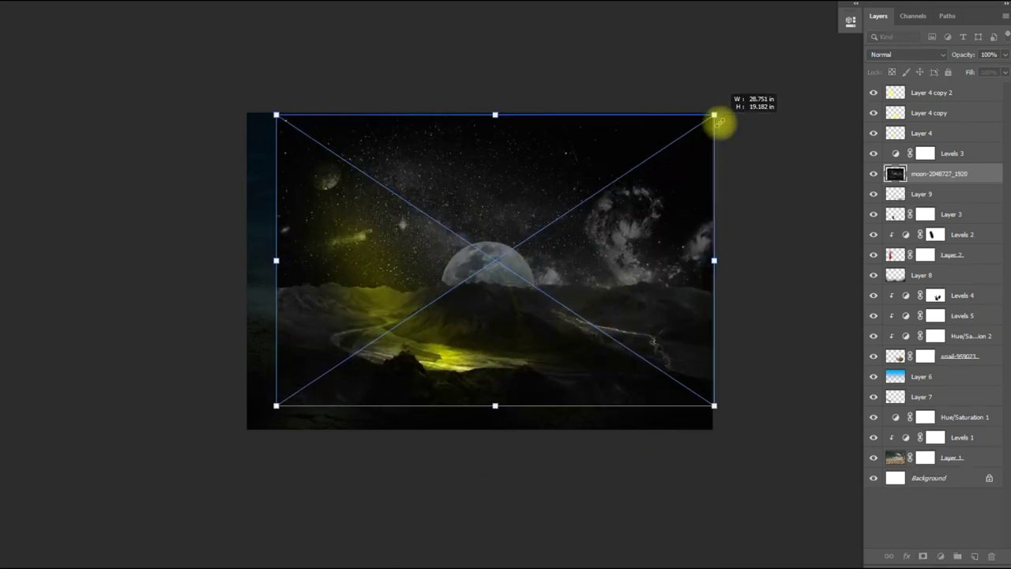
{"action": "mouse_move", "coordinate": [276, 405]}
{"action": "left_mouse_down"}
{"action": "mouse_move", "coordinate": [242, 417]}
{"action": "mouse_move", "coordinate": [247, 429]}
{"action": "left_mouse_up"}
{"action": "key", "text": "Return"}
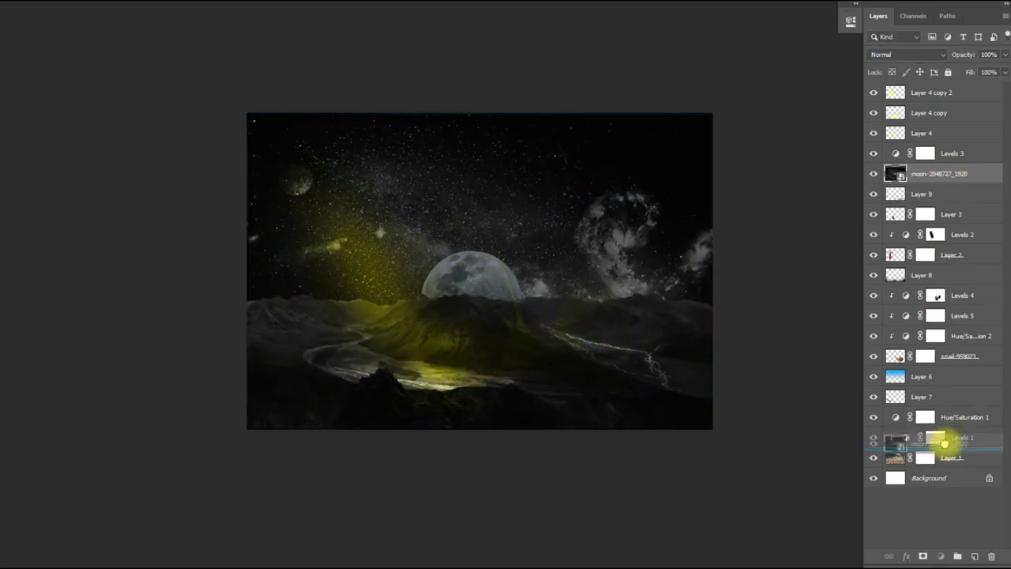
{"action": "left_click_drag", "start_coordinate": [894, 213], "coordinate": [930, 440]}
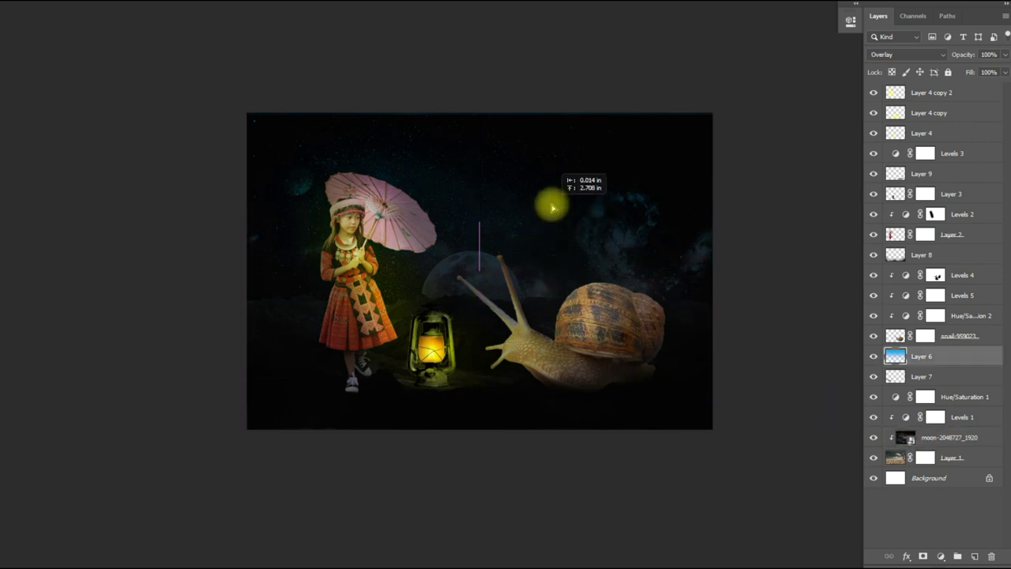
{"action": "right_click", "coordinate": [939, 439]}
{"action": "left_click", "coordinate": [806, 254]}
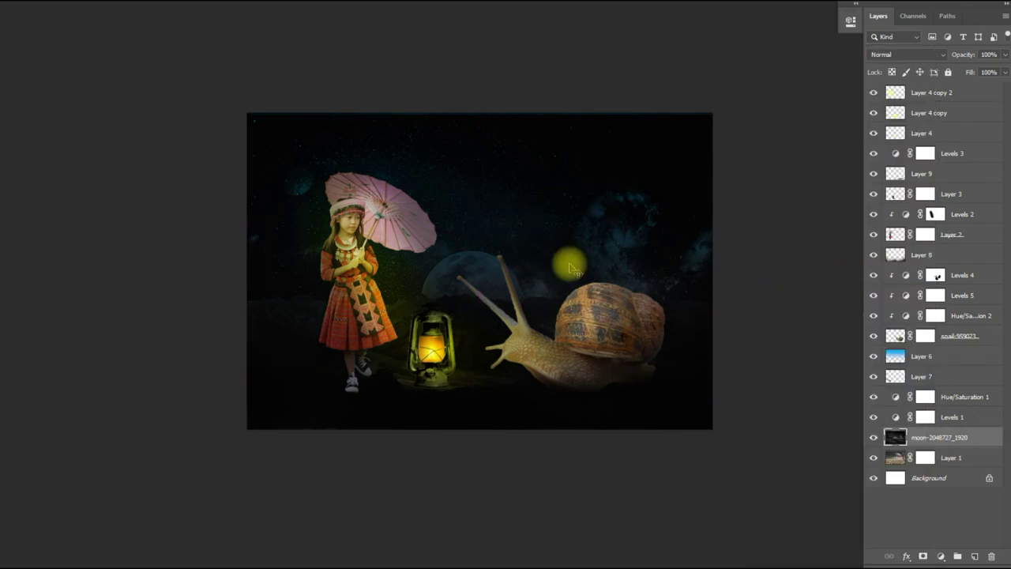
Step: Place the moon layer above Layer 7 and settle the moon just above the horizon
{"action": "left_click_drag", "start_coordinate": [541, 226], "coordinate": [526, 260]}
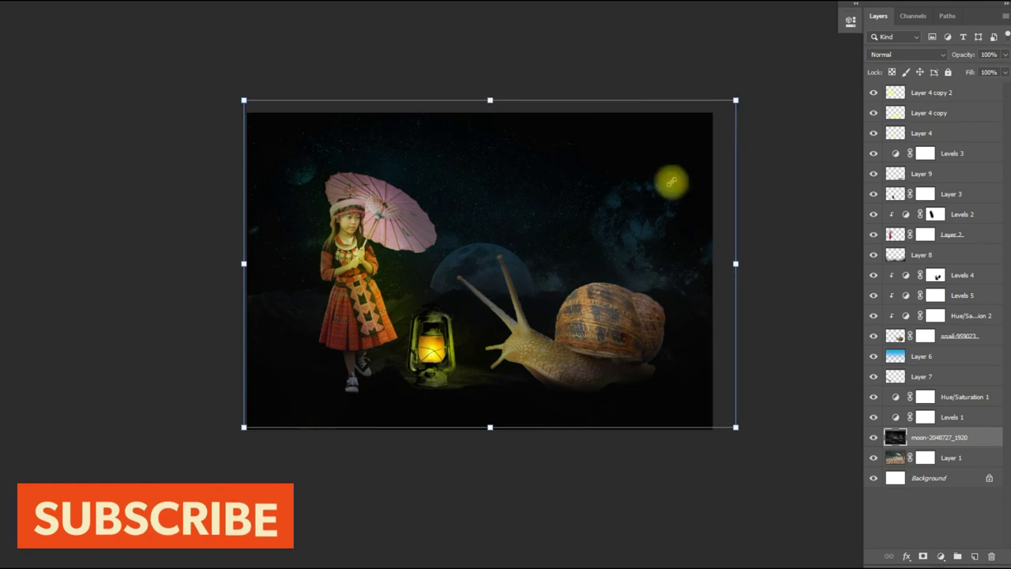
{"action": "left_click_drag", "start_coordinate": [699, 142], "coordinate": [605, 197]}
{"action": "key", "text": "Return"}
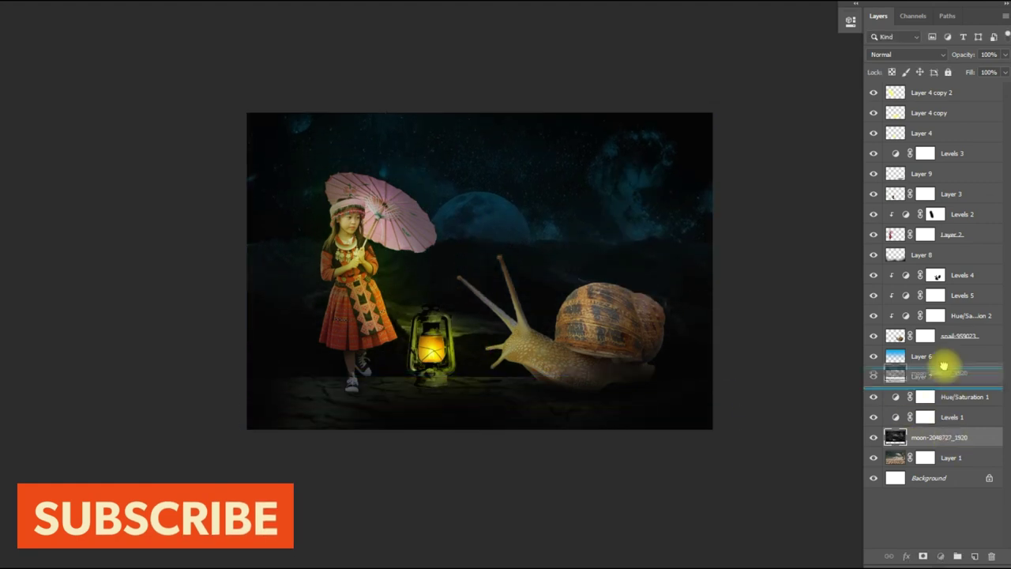
{"action": "left_click_drag", "start_coordinate": [940, 437], "coordinate": [944, 367]}
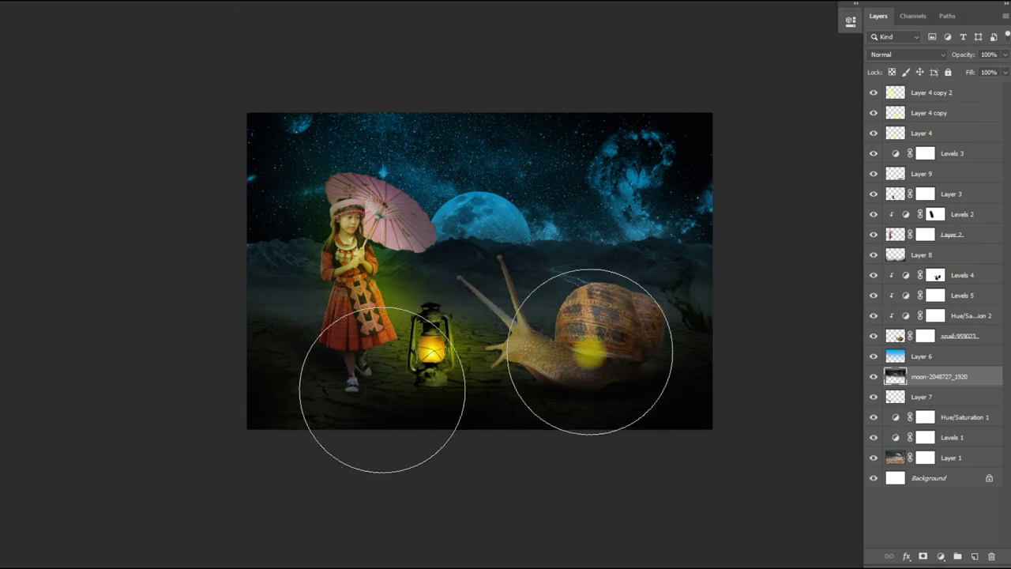
{"action": "key", "text": "v"}
{"action": "left_click_drag", "start_coordinate": [598, 260], "coordinate": [591, 266]}
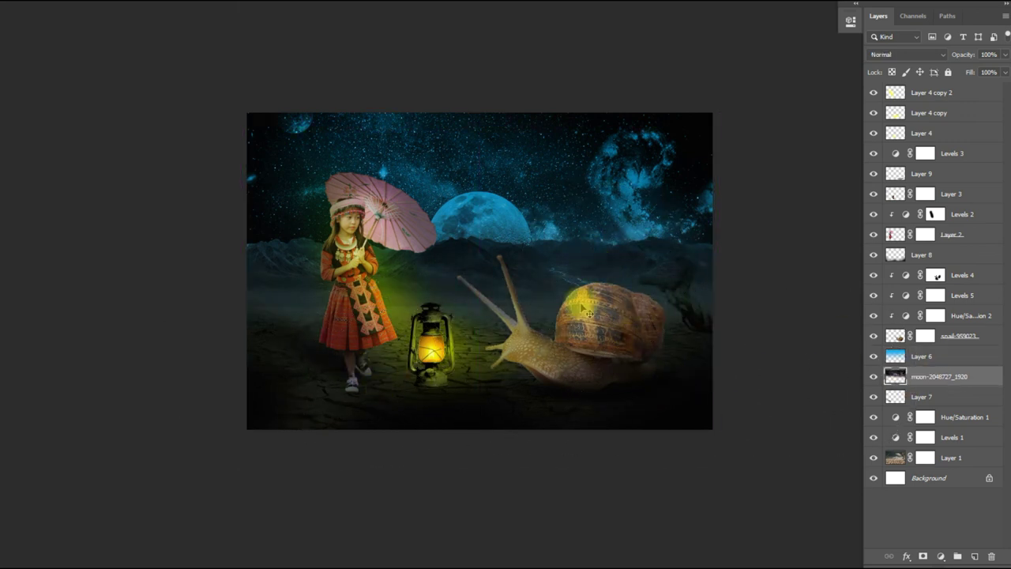
{"action": "left_click_drag", "start_coordinate": [587, 310], "coordinate": [541, 269]}
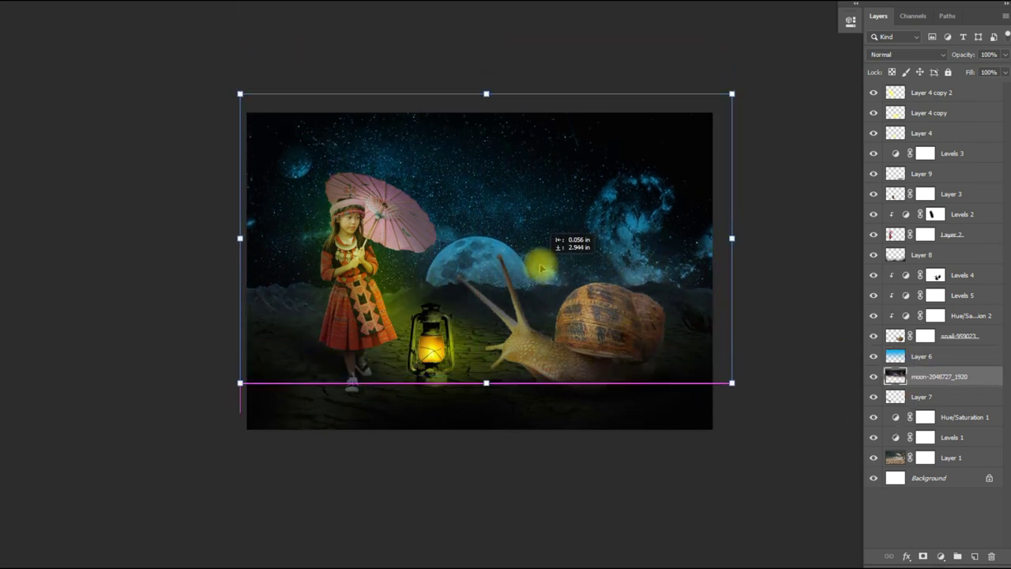
{"action": "left_click_drag", "start_coordinate": [541, 269], "coordinate": [542, 267]}
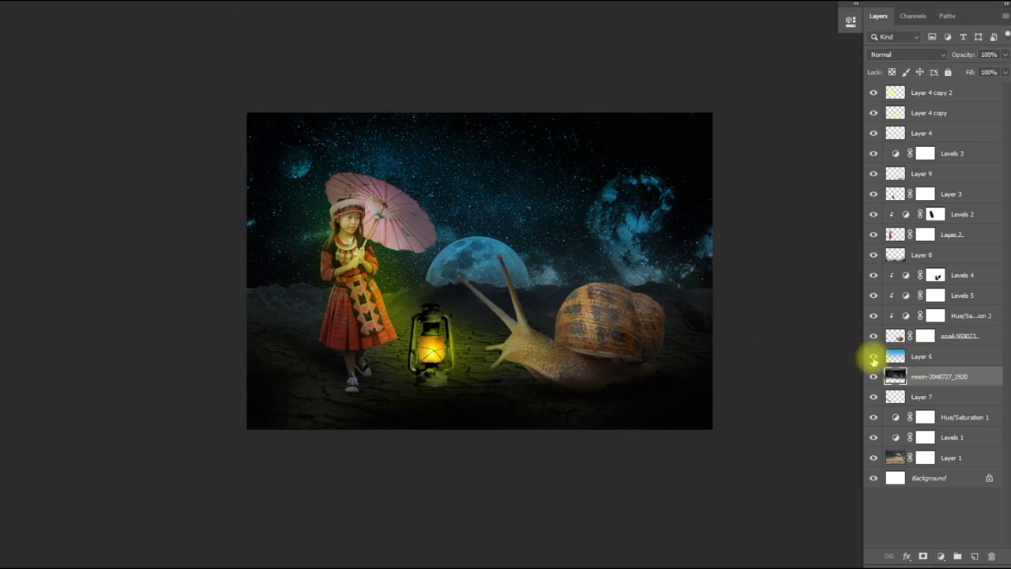
{"action": "left_click_drag", "start_coordinate": [932, 377], "coordinate": [925, 387]}
{"action": "key", "text": "ctrl+z"}
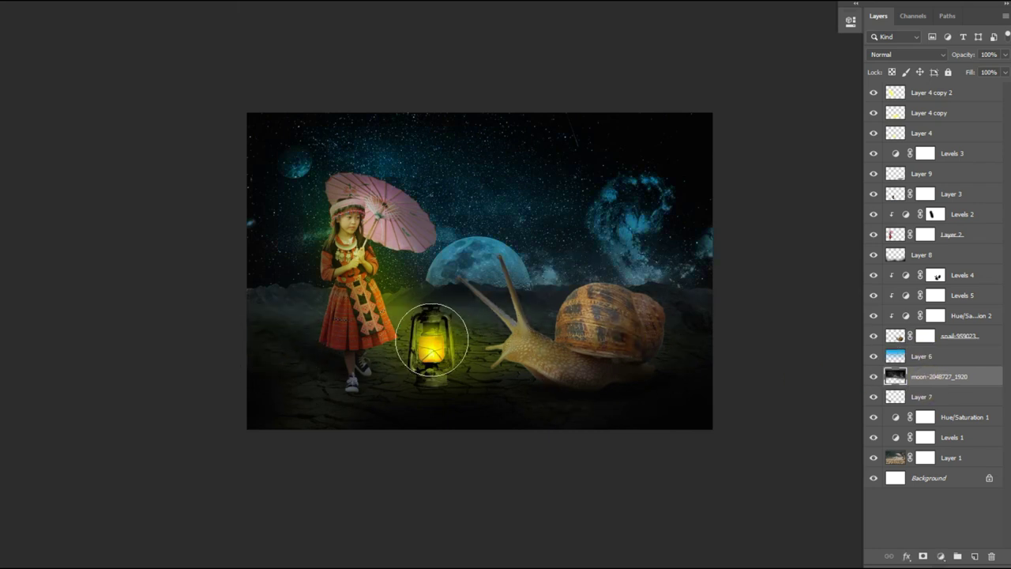
Step: Stretch the cracked-ground Layer 1 taller, then reselect the moon layer
{"action": "left_click", "coordinate": [950, 457]}
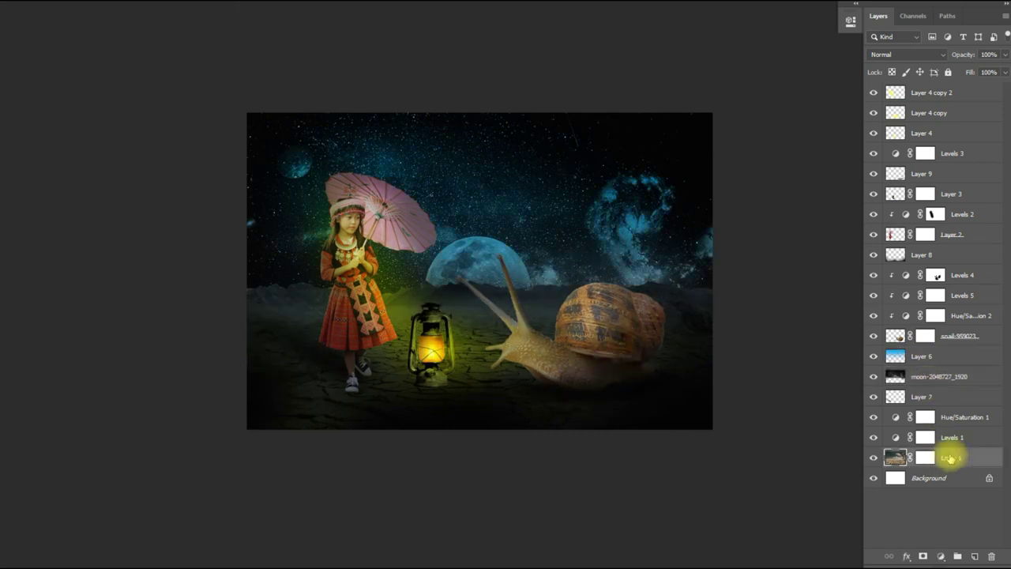
{"action": "left_click_drag", "start_coordinate": [479, 112], "coordinate": [496, 71]}
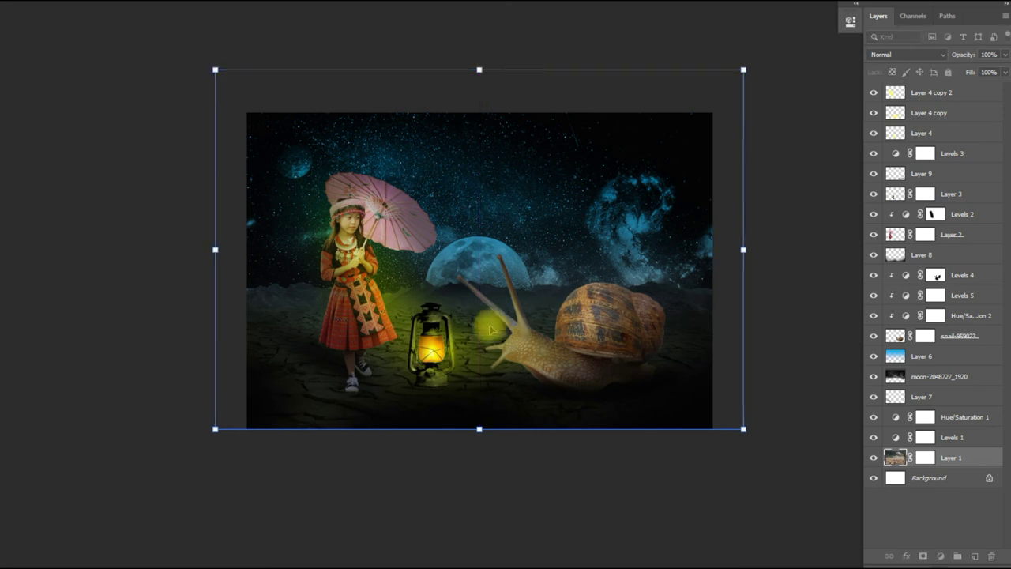
{"action": "key", "text": "Return"}
{"action": "left_click_drag", "start_coordinate": [952, 153], "coordinate": [573, 218]}
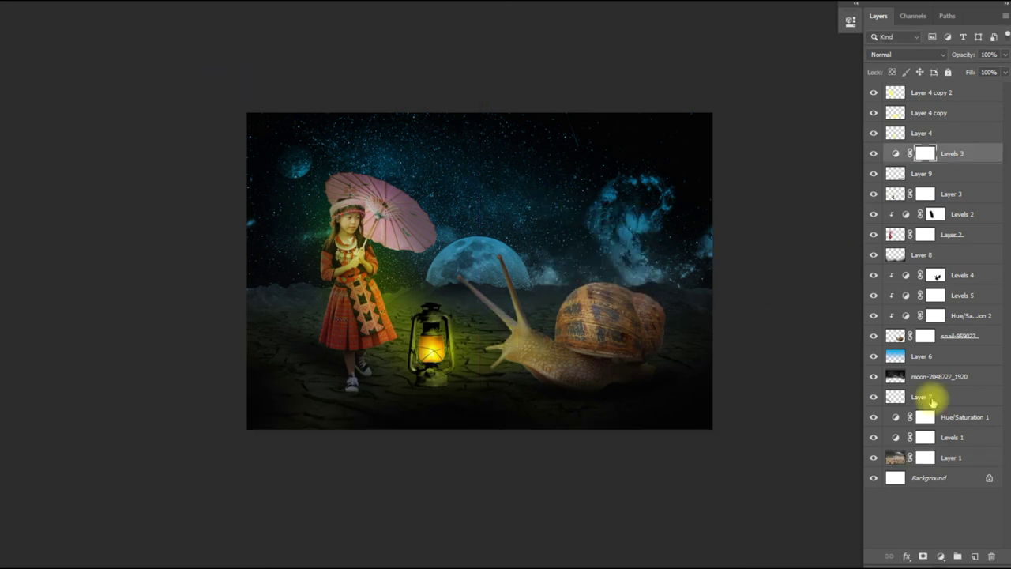
{"action": "left_click", "coordinate": [938, 377]}
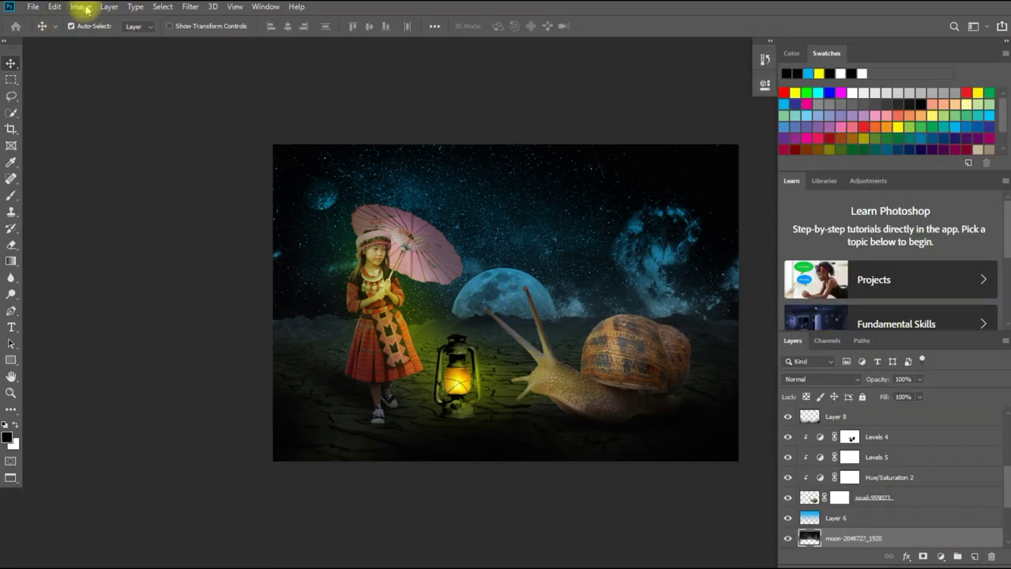
Step: Apply a Gaussian Blur to the moon copy layer and erase parts of it
{"action": "left_click", "coordinate": [191, 6]}
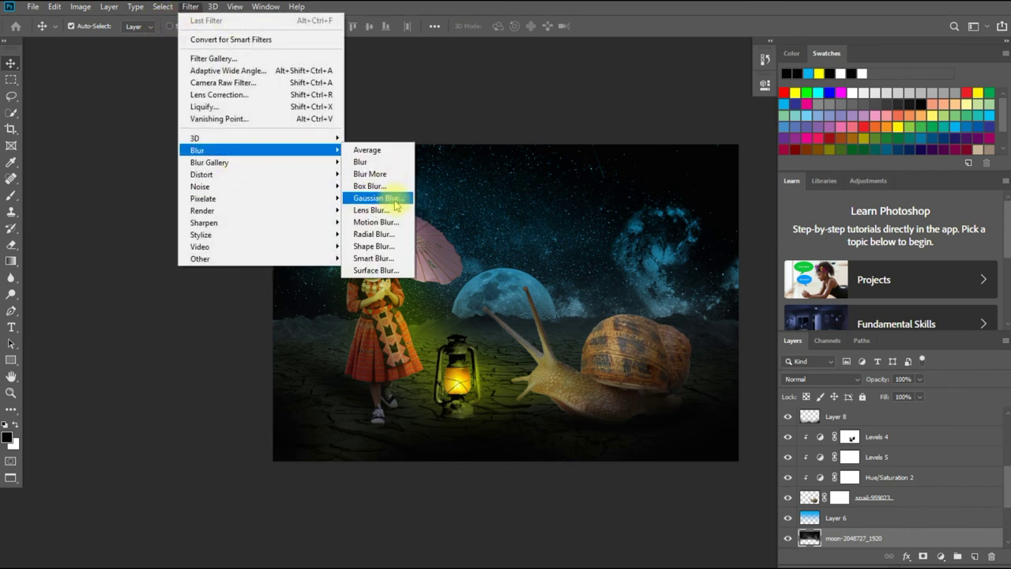
{"action": "left_click", "coordinate": [375, 198]}
{"action": "left_click_drag", "start_coordinate": [492, 108], "coordinate": [185, 122]}
{"action": "left_click", "coordinate": [274, 164]}
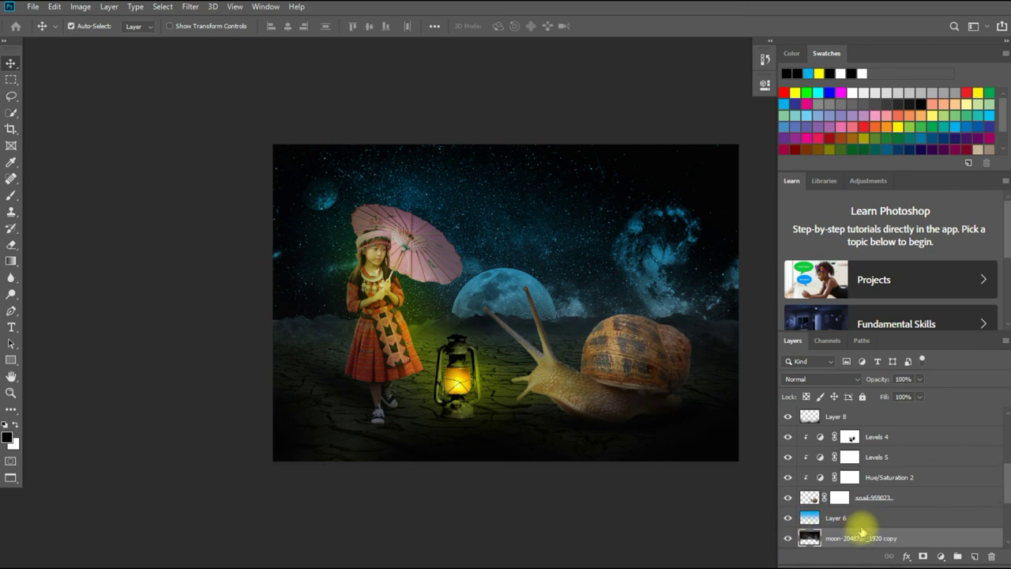
{"action": "scroll", "coordinate": [861, 531], "scroll_direction": "down", "scroll_amount": 1}
{"action": "left_click", "coordinate": [190, 6]}
{"action": "left_click", "coordinate": [370, 197]}
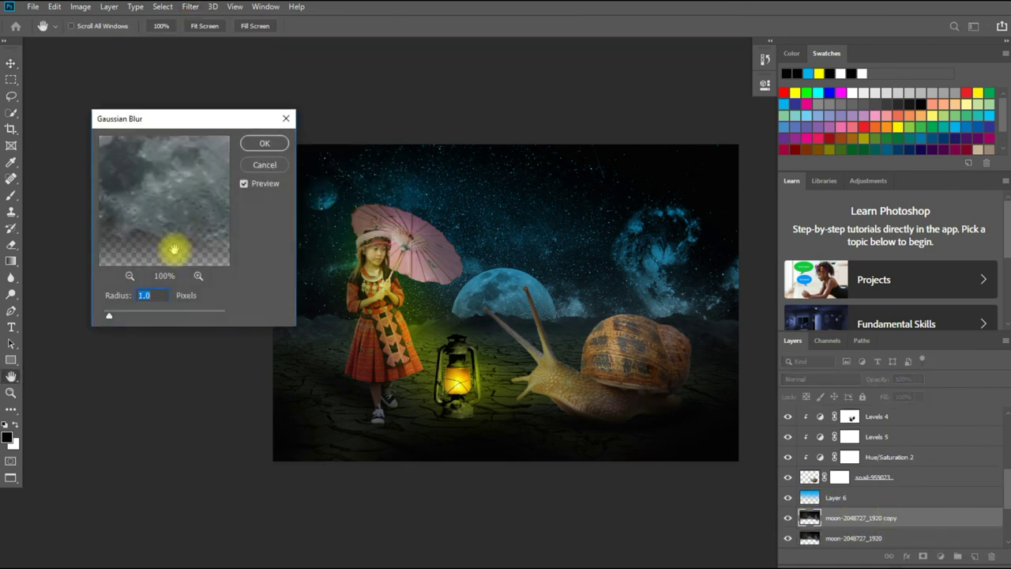
{"action": "left_click", "coordinate": [261, 144]}
{"action": "key", "text": "e"}
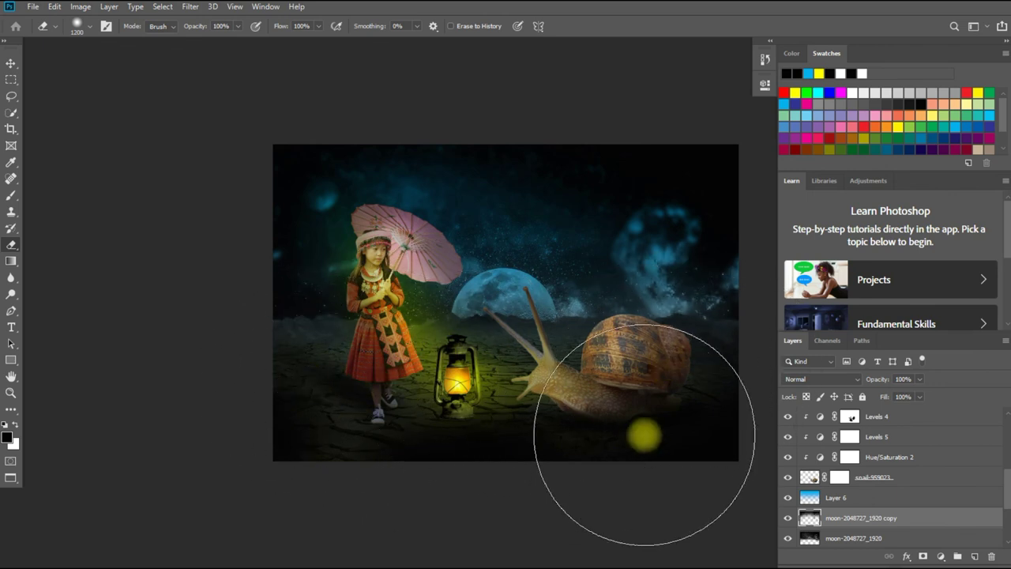
{"action": "key", "text": "v"}
{"action": "left_click_drag", "start_coordinate": [600, 360], "coordinate": [548, 332]}
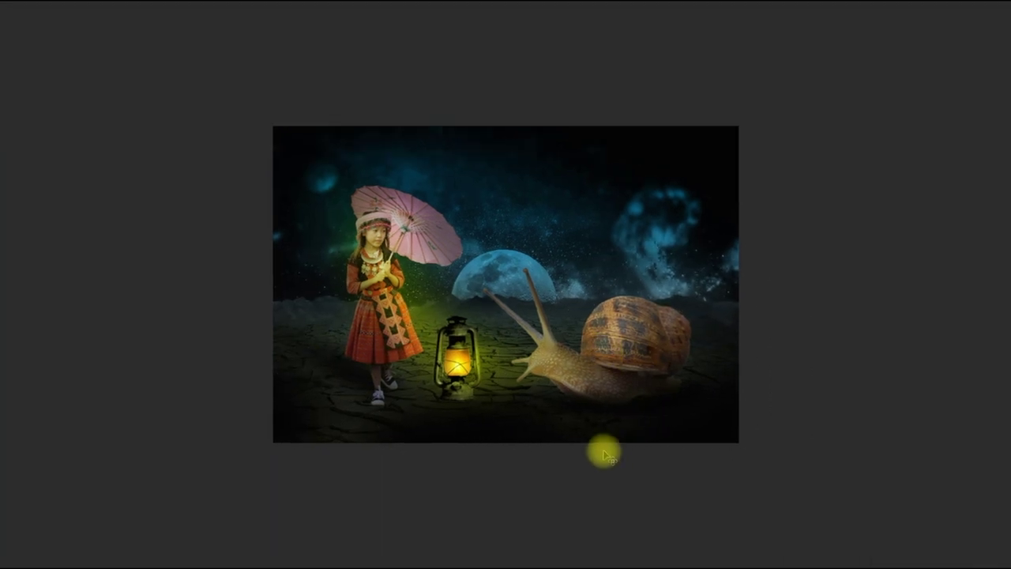